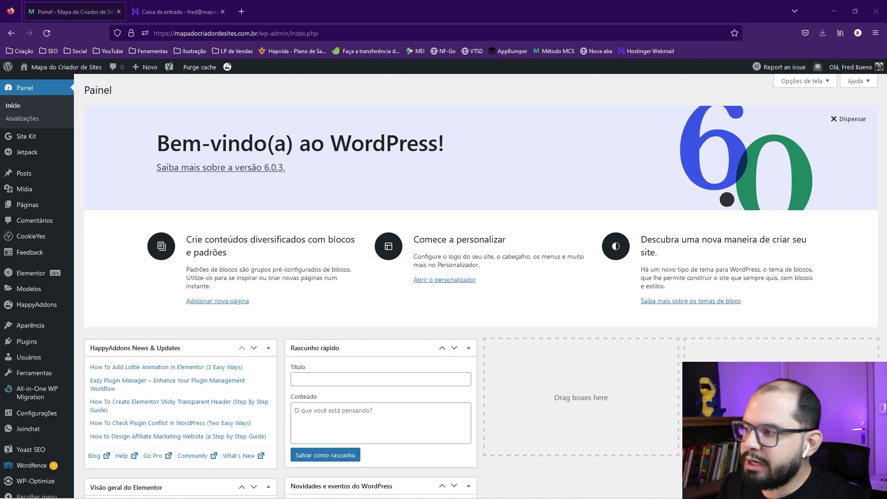
# Step: Upload jet-engine.zip from Downloads as a new plugin and install JetEngine
pyautogui.moveTo(12, 347)
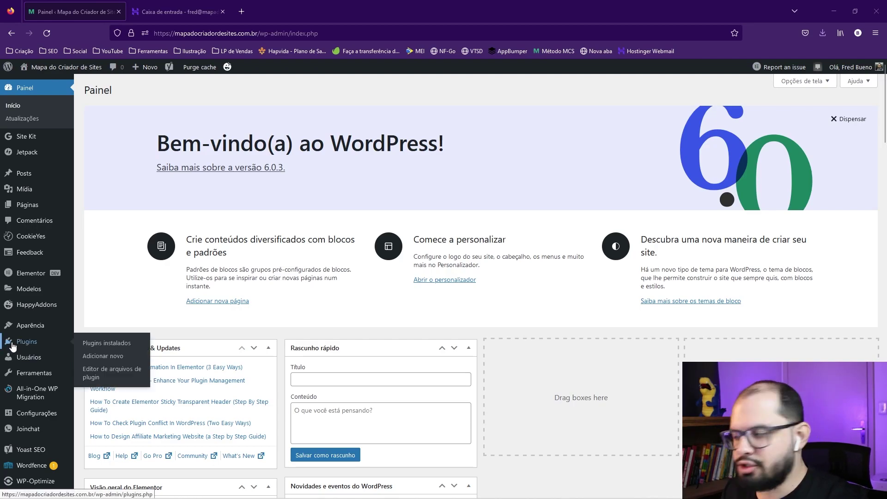
pyautogui.click(102, 356)
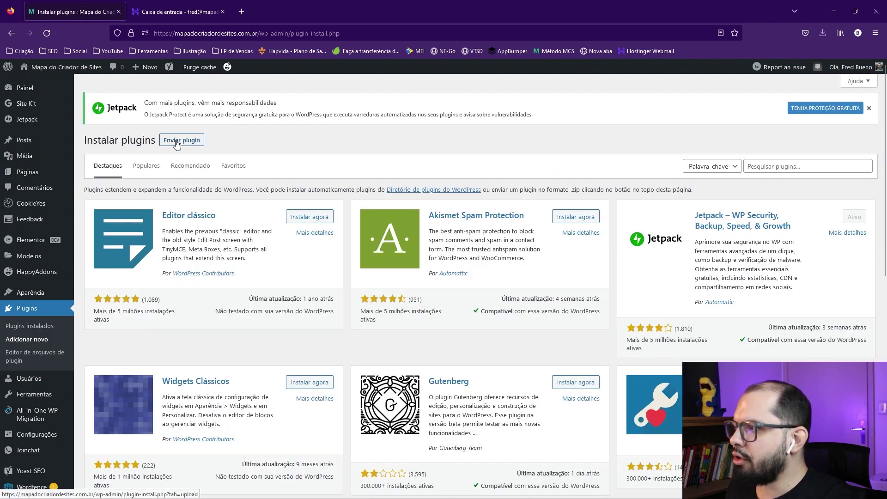
pyautogui.click(176, 142)
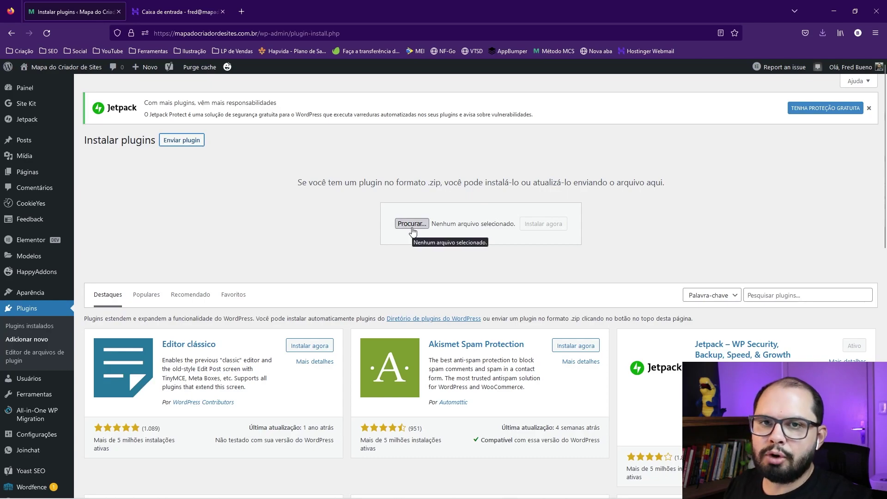
pyautogui.click(412, 225)
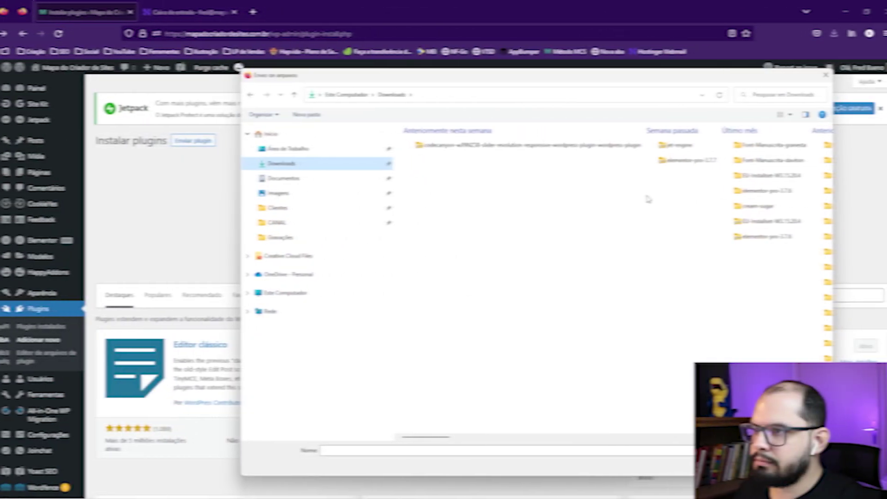
pyautogui.click(666, 147)
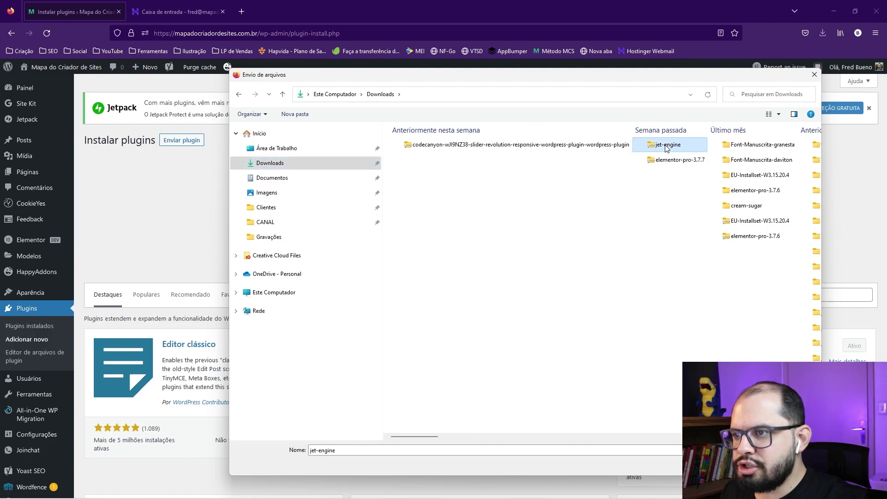
pyautogui.doubleClick(666, 144)
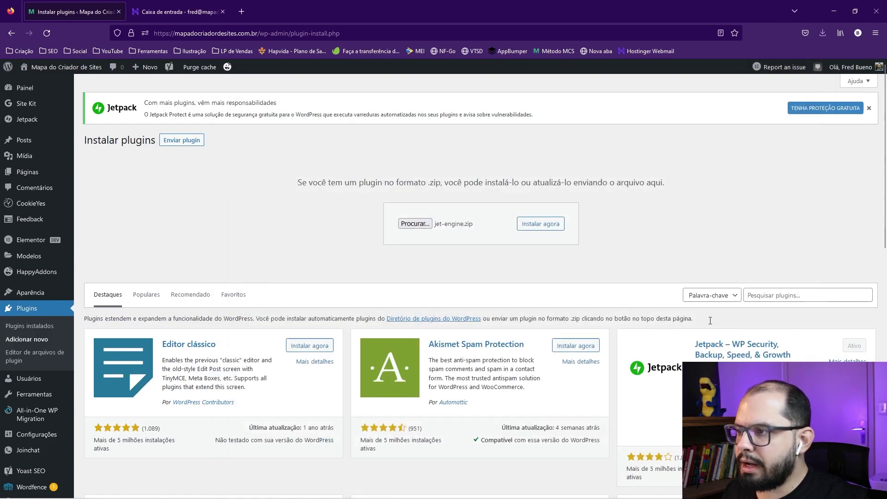
pyautogui.click(541, 228)
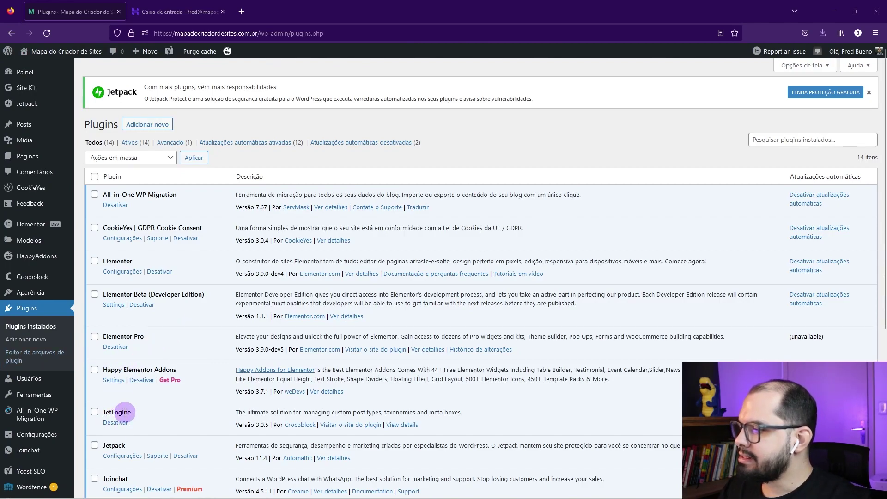
# Step: Turn on and save JetEngine's Forms (Legacy) module, then go to the JetEngine Forms list
pyautogui.moveTo(41, 279)
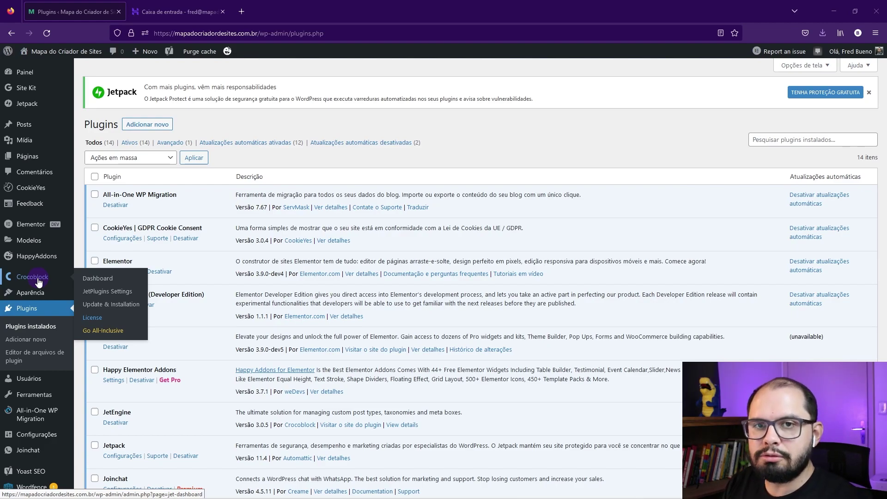
pyautogui.scroll(-5, 39, 282)
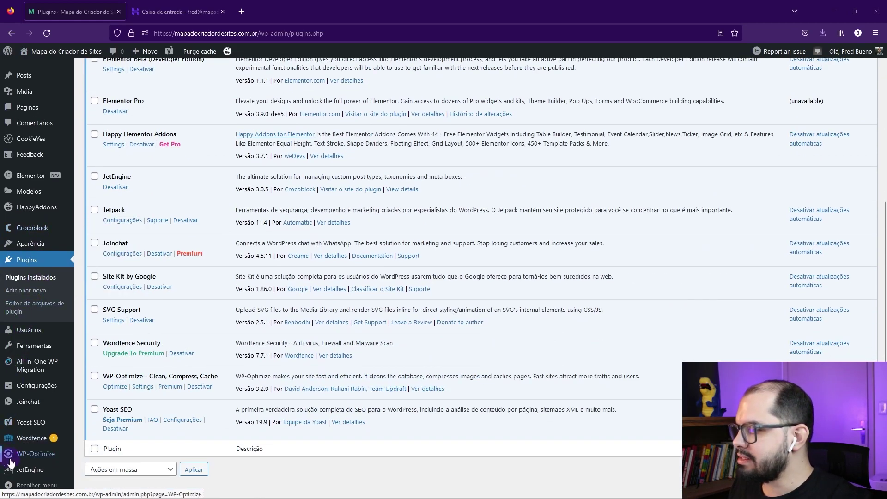
pyautogui.moveTo(28, 469)
pyautogui.click(106, 381)
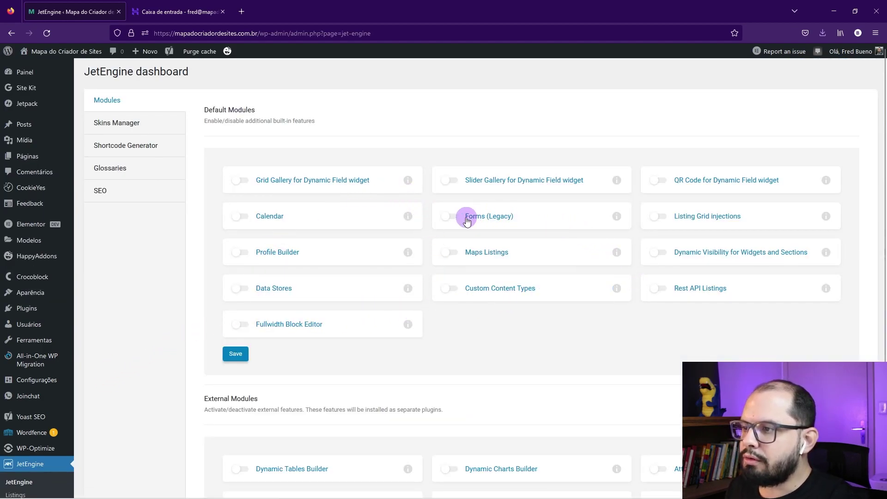
pyautogui.click(452, 215)
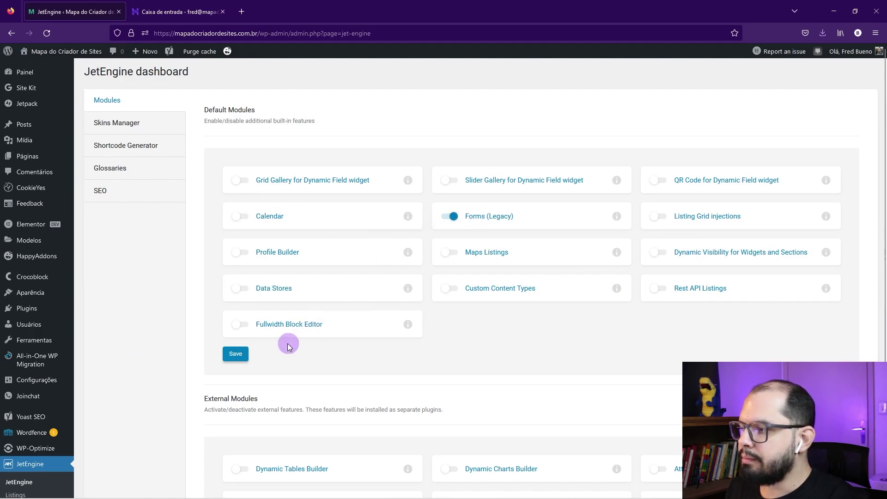
pyautogui.click(228, 354)
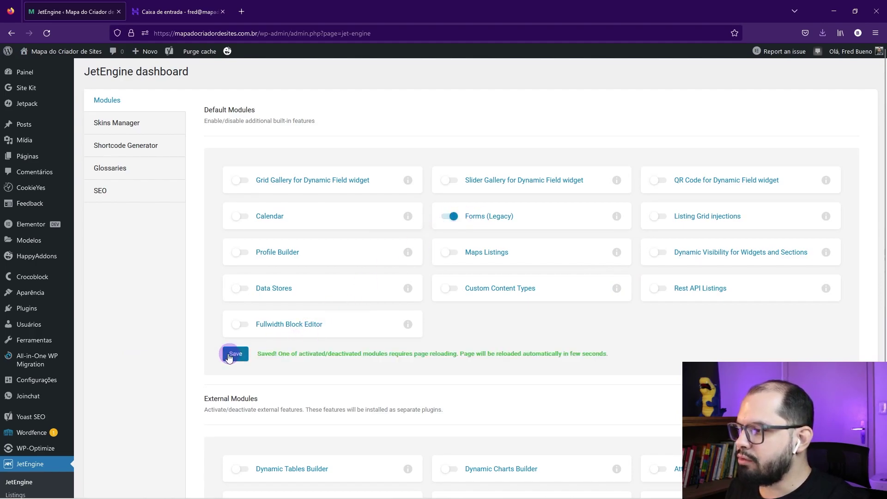
pyautogui.scroll(-2, 218, 363)
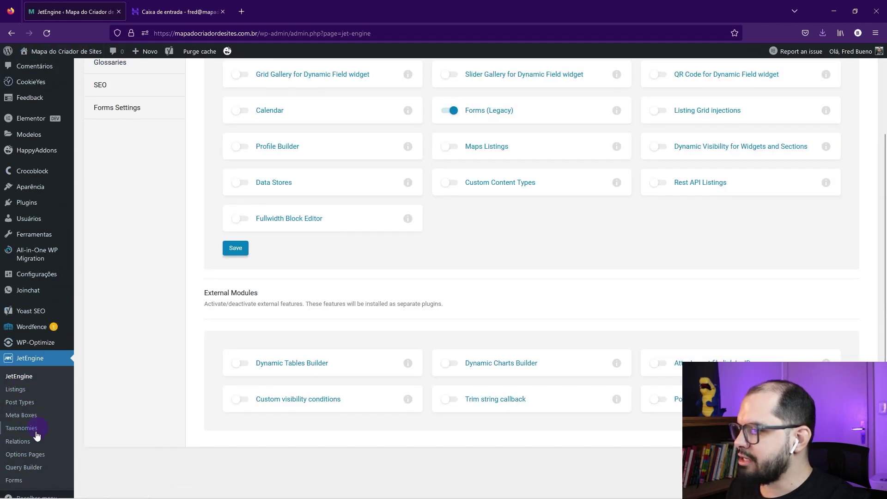
pyautogui.click(14, 481)
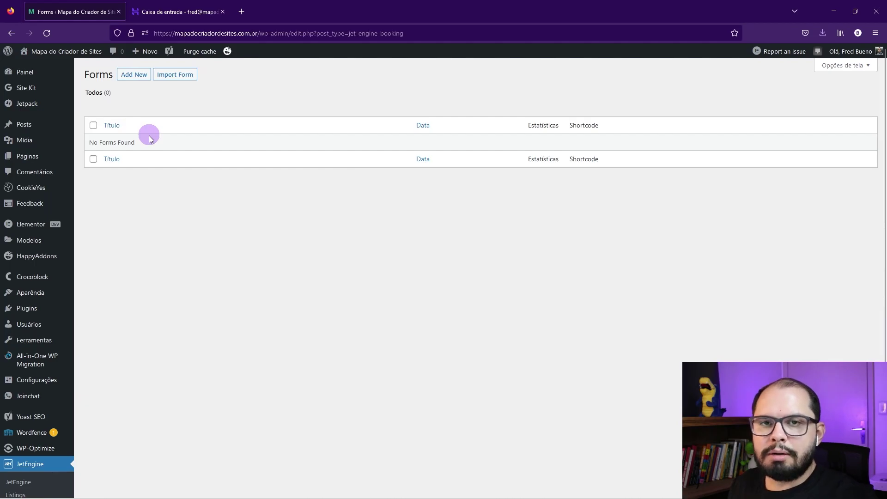
# Step: Add a new form titled 'Formulário de Contato'
pyautogui.click(142, 78)
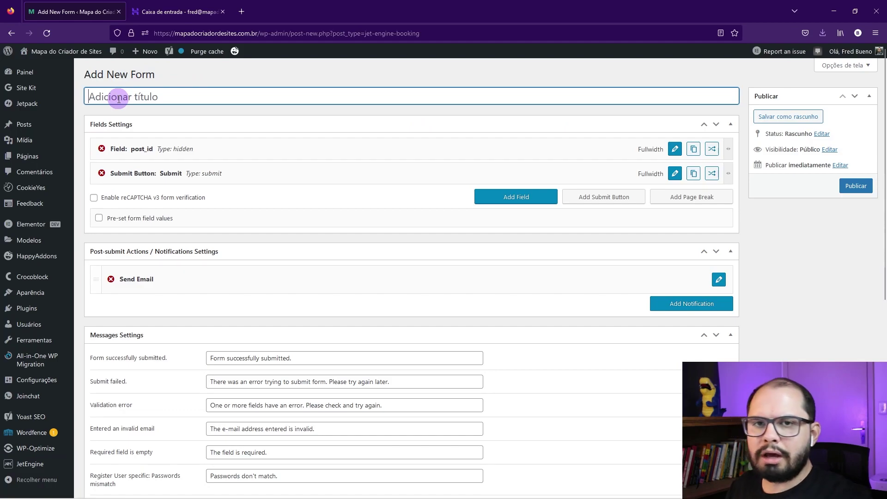
pyautogui.write('Formu')
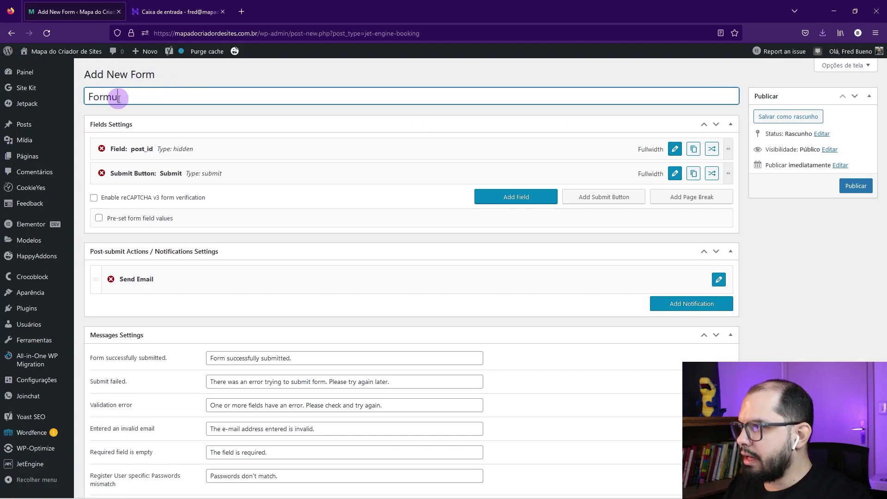
pyautogui.write('lário de Contato')
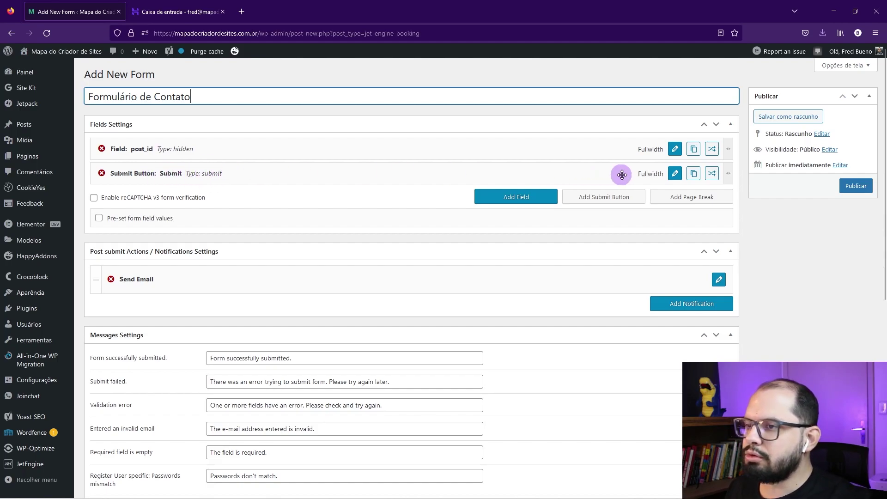
# Step: Change the submit button label to 'Enviar mensagem'
pyautogui.click(675, 173)
pyautogui.click(223, 182)
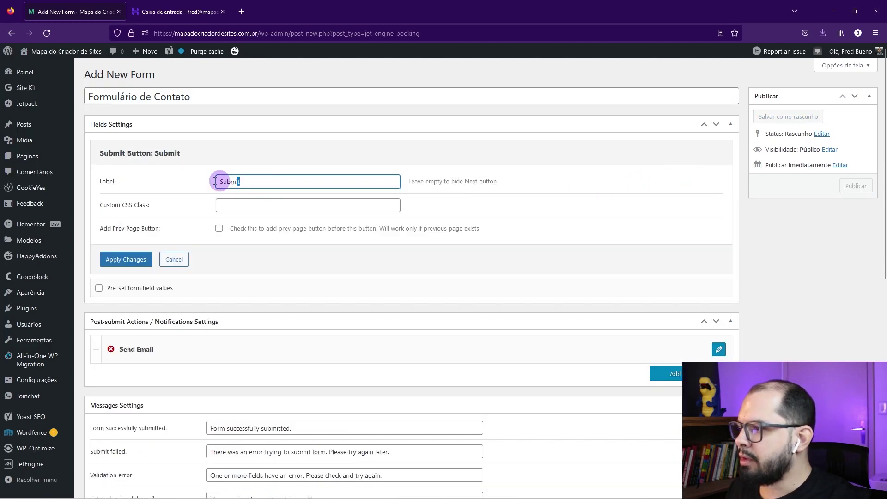
pyautogui.doubleClick(223, 182)
pyautogui.write('Enviar Mensag')
pyautogui.press('BackSpace')
pyautogui.press('BackSpace')
pyautogui.press('BackSpace')
pyautogui.press('BackSpace')
pyautogui.press('BackSpace')
pyautogui.press('BackSpace')
pyautogui.write('mensagem')
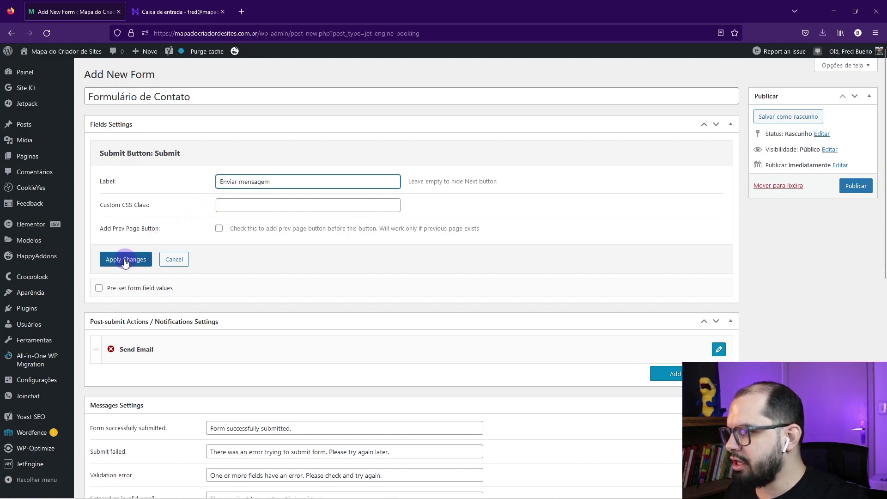
pyautogui.click(125, 261)
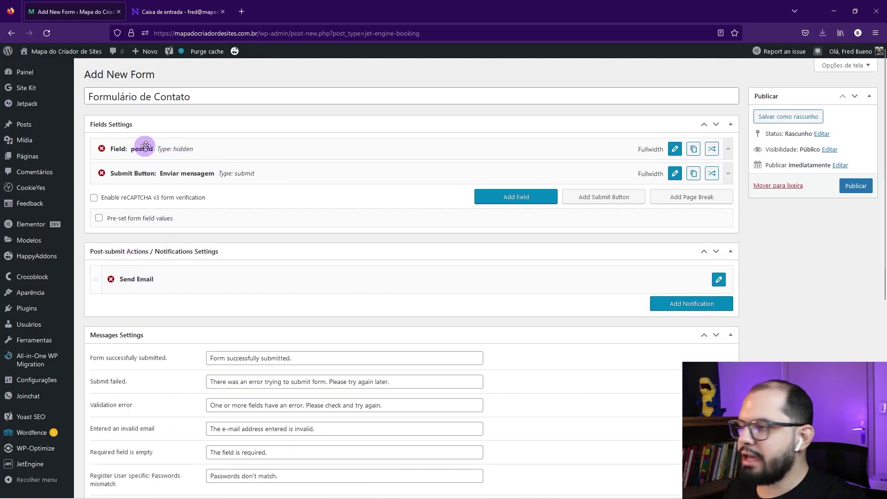
# Step: Move the post_id field below the submit button and keep the submit row full width
pyautogui.moveTo(200, 146); pyautogui.dragTo(203, 175)
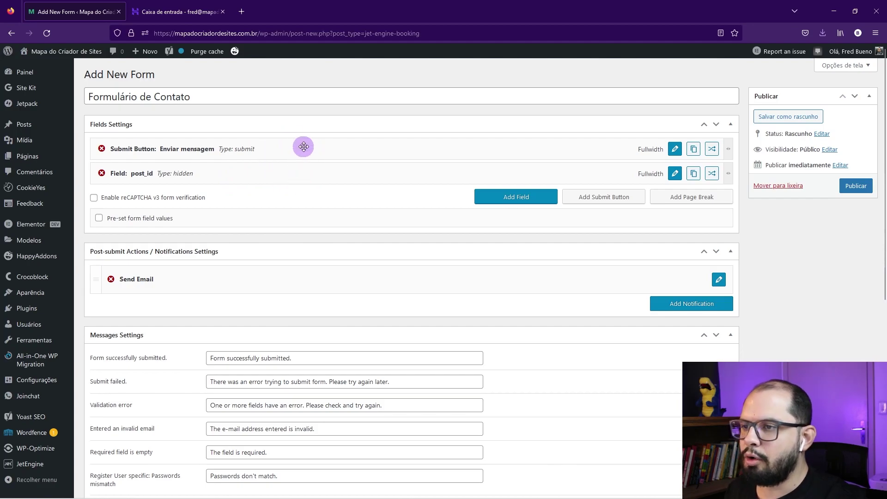
pyautogui.moveTo(728, 148); pyautogui.dragTo(375, 150)
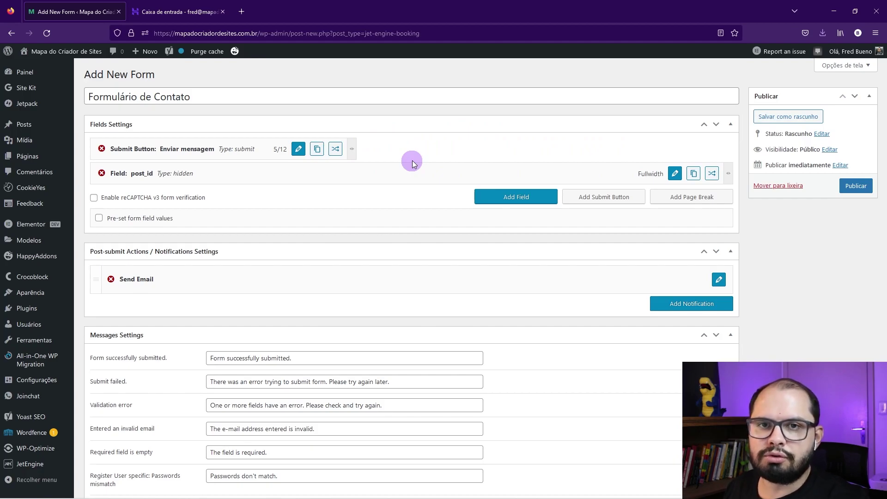
pyautogui.moveTo(352, 148); pyautogui.dragTo(324, 147)
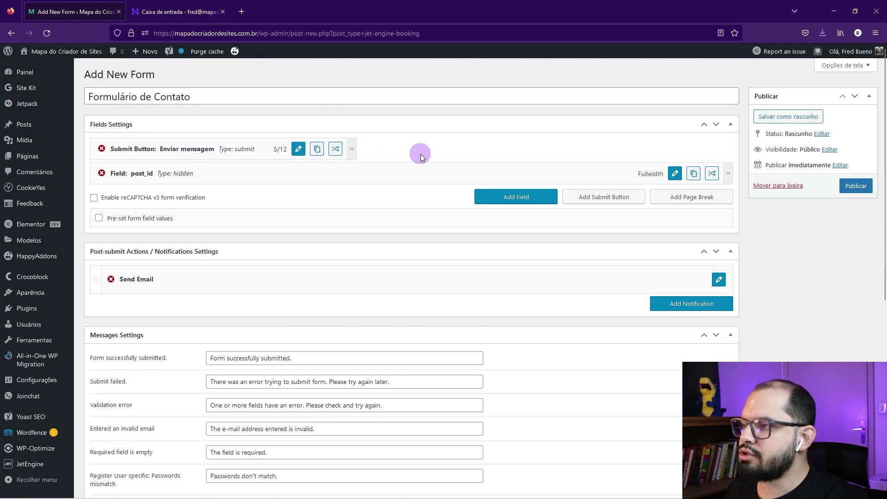
pyautogui.moveTo(353, 149); pyautogui.dragTo(731, 147)
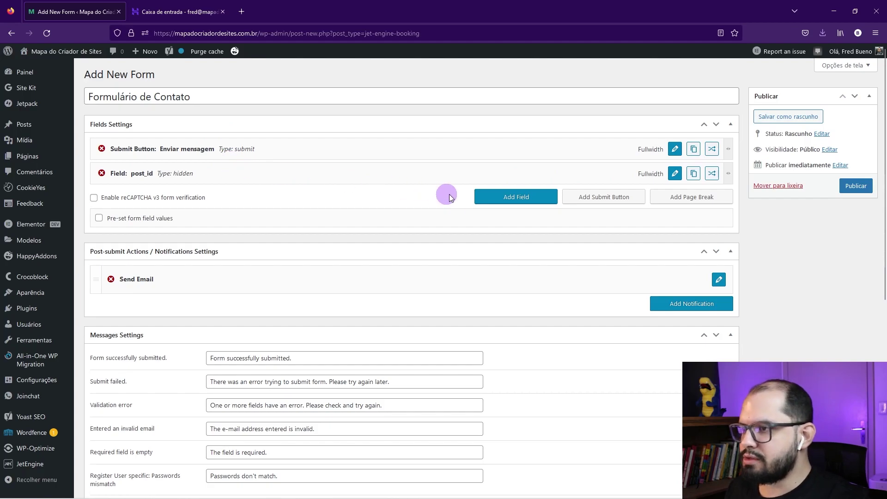
# Step: Add a new field_name field at the top of the form and keep its type as Text
pyautogui.click(520, 198)
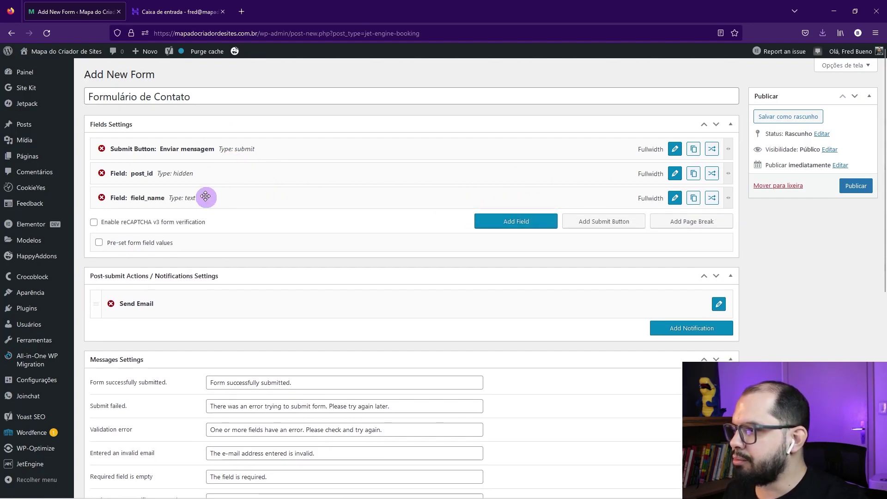
pyautogui.moveTo(170, 197); pyautogui.dragTo(174, 148)
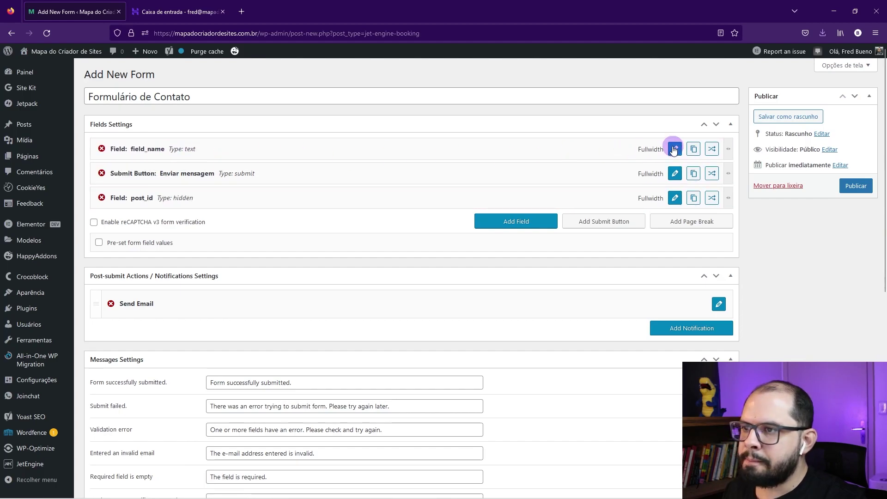
pyautogui.click(675, 149)
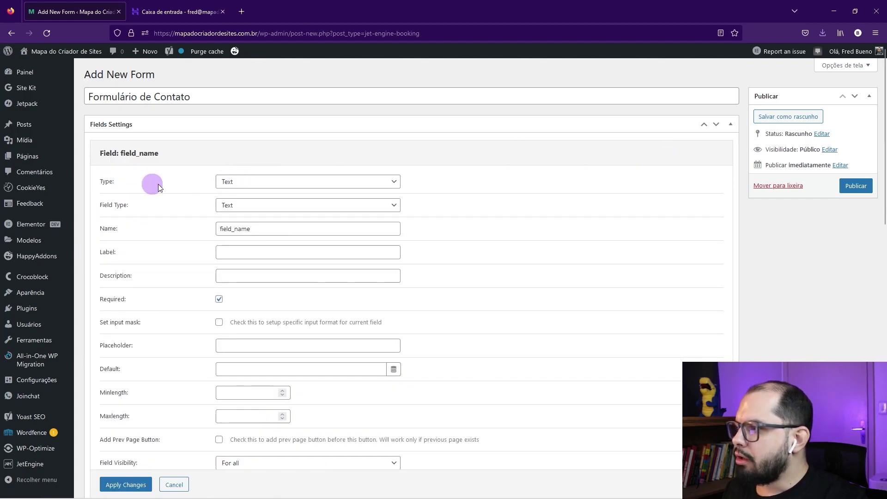
pyautogui.click(278, 185)
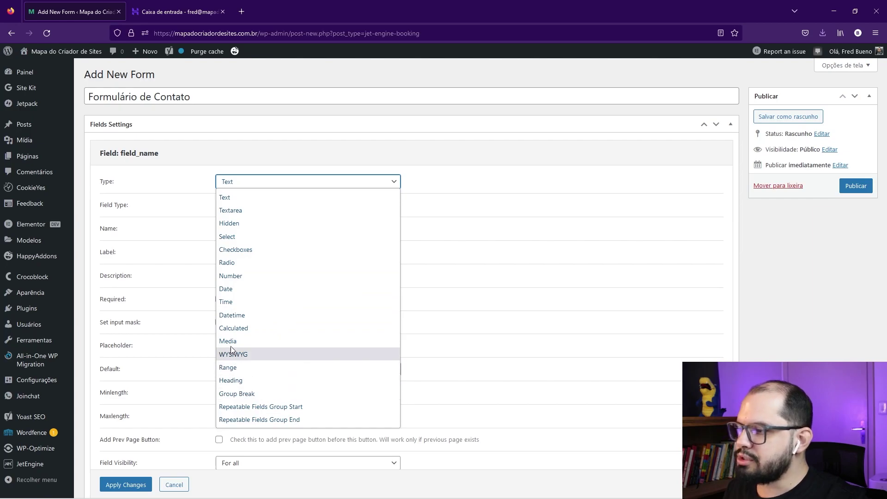
pyautogui.click(414, 176)
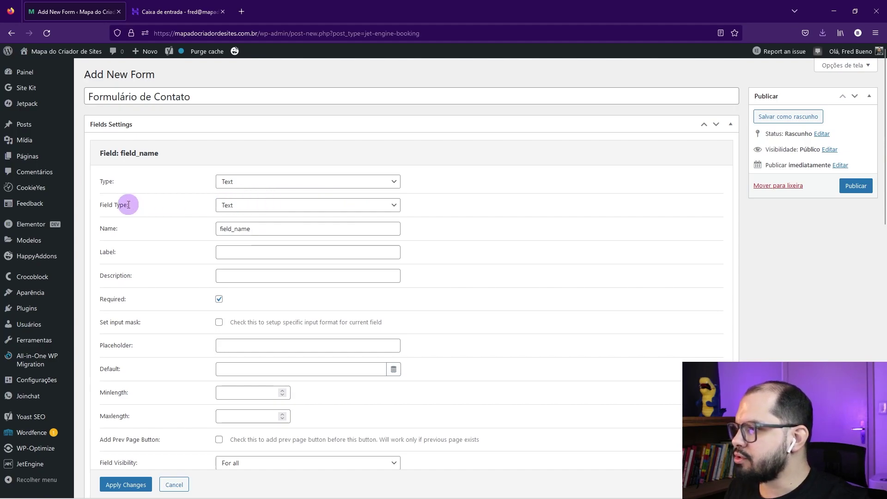
# Step: Leave the field's input type set to Text
pyautogui.click(234, 208)
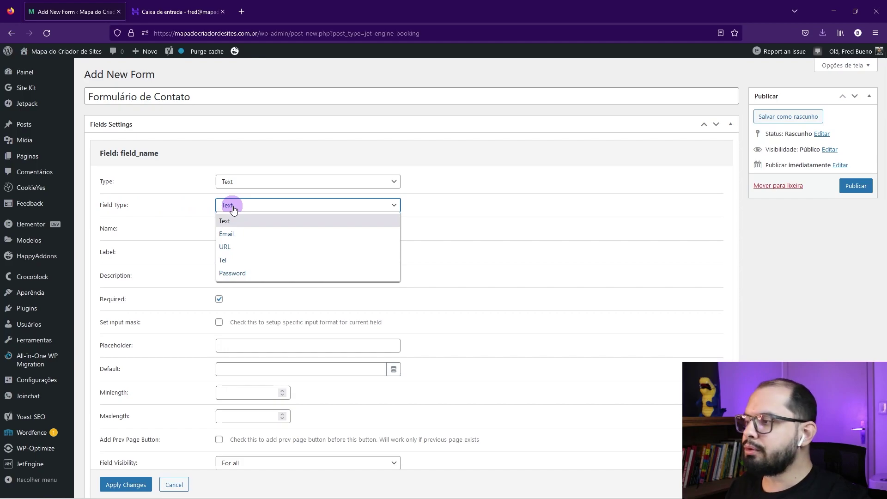
pyautogui.click(229, 205)
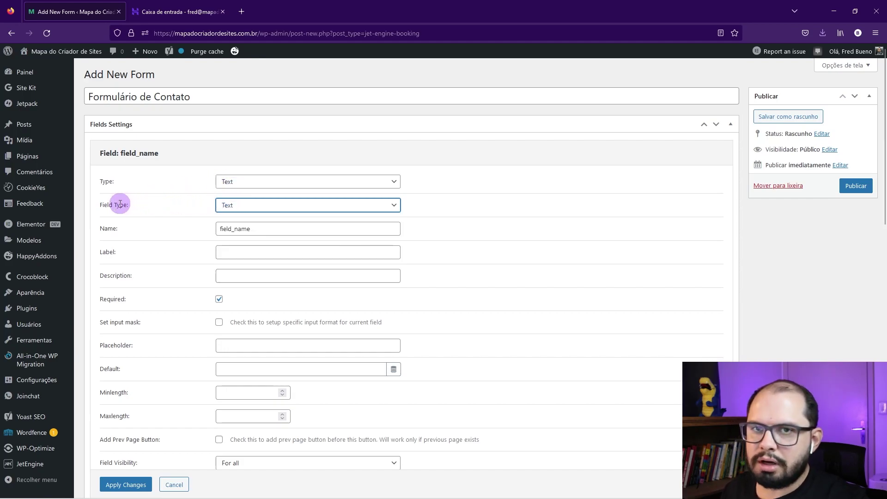
pyautogui.click(232, 204)
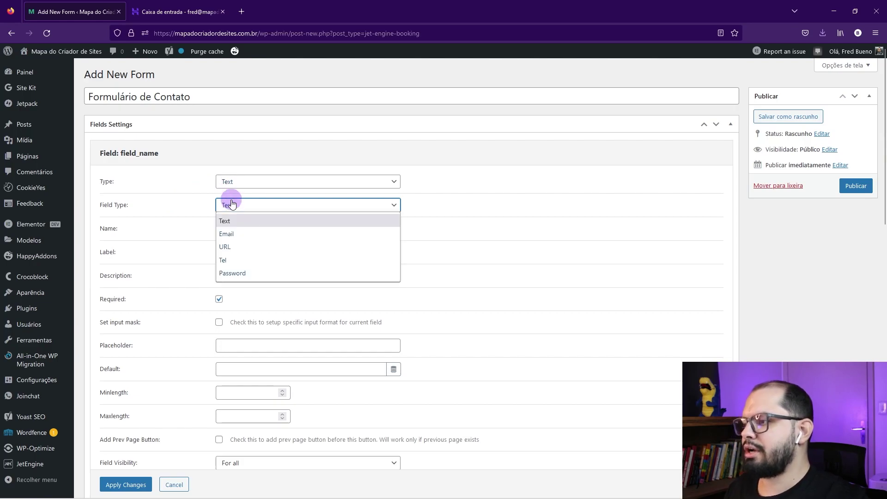
pyautogui.click(232, 181)
pyautogui.click(226, 197)
pyautogui.click(225, 204)
pyautogui.click(227, 205)
pyautogui.click(241, 208)
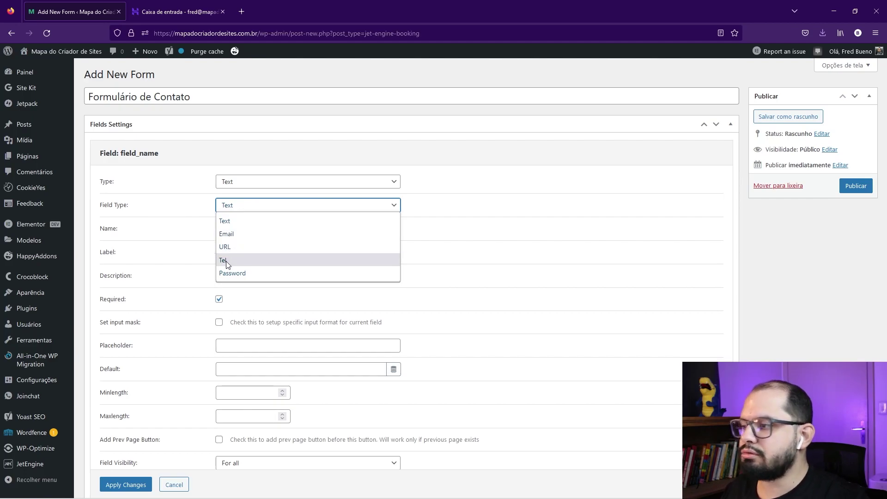
pyautogui.click(226, 221)
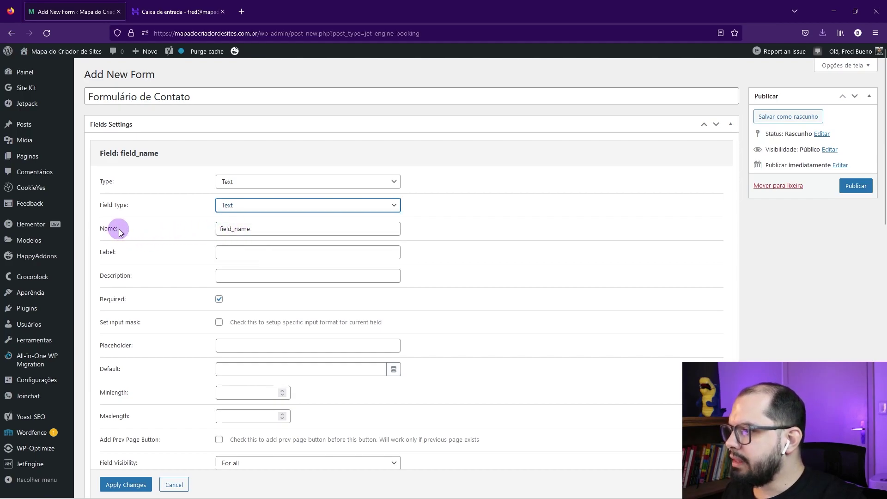
# Step: Rename the field from field_name to campo_nome
pyautogui.moveTo(253, 229); pyautogui.dragTo(240, 228)
pyautogui.write('om')
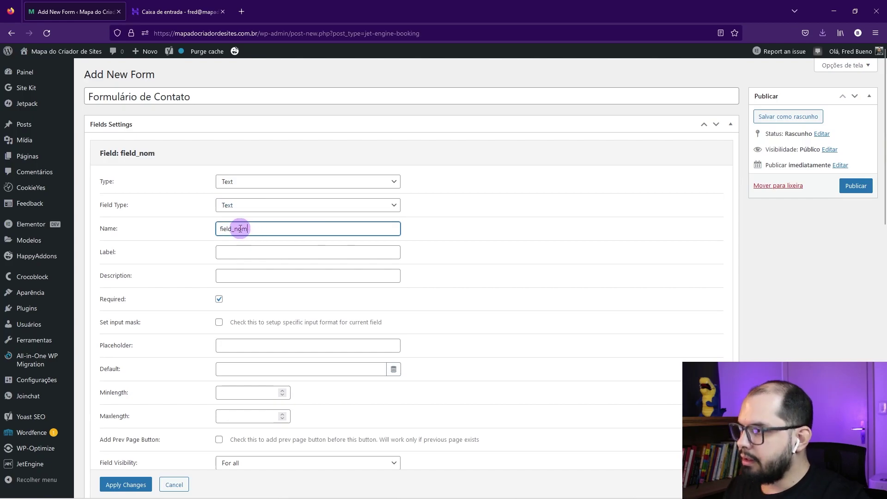
pyautogui.write('e')
pyautogui.click(231, 229)
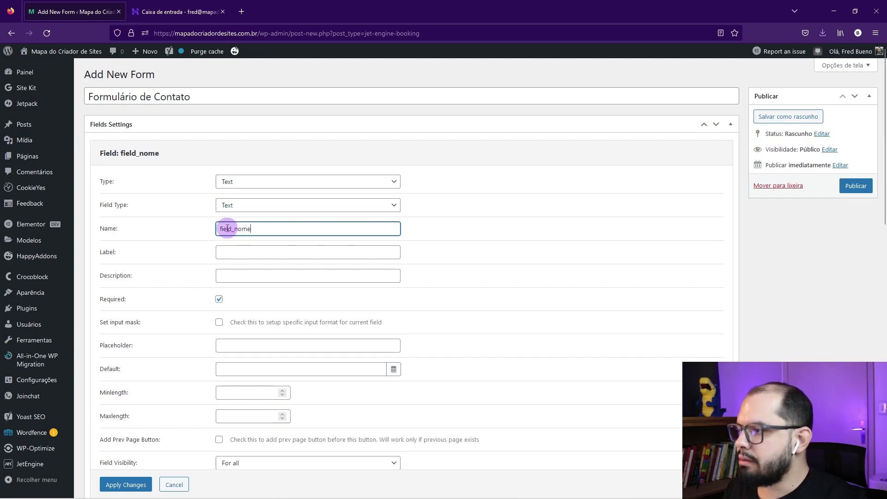
pyautogui.moveTo(232, 228); pyautogui.dragTo(212, 229)
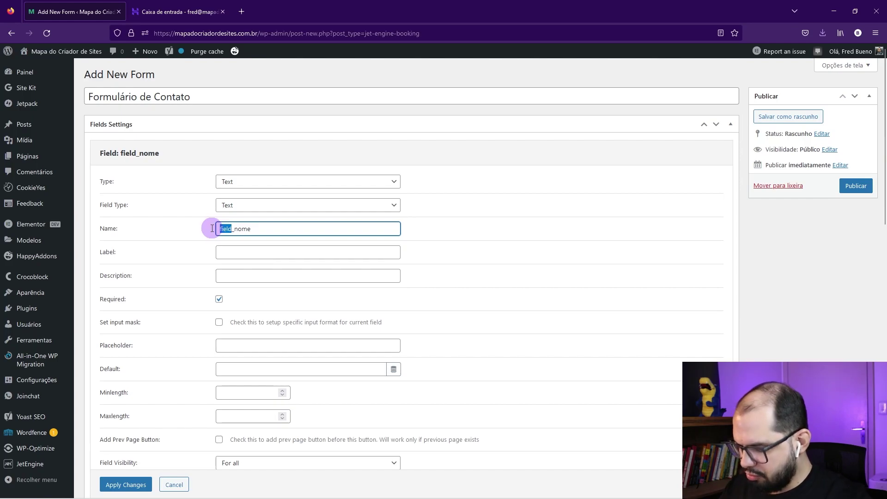
pyautogui.write('campo')
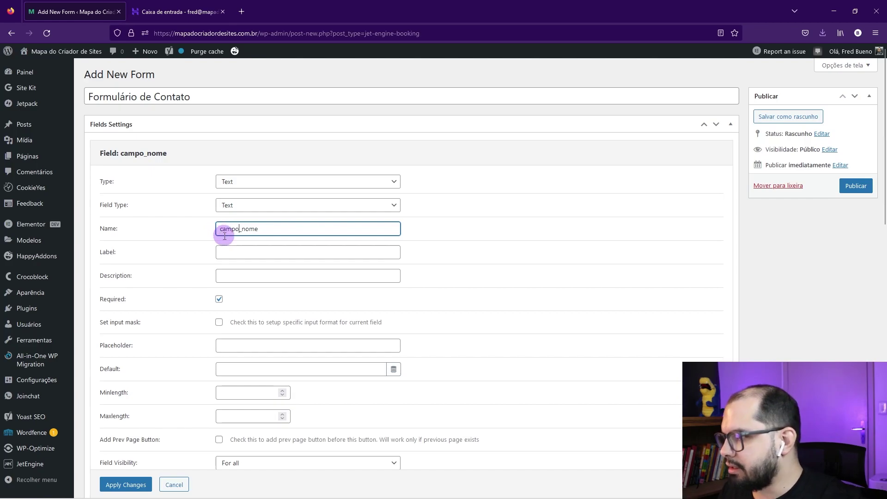
# Step: Set label Nome and placeholder 'Informe seu nome', then apply the changes
pyautogui.click(230, 252)
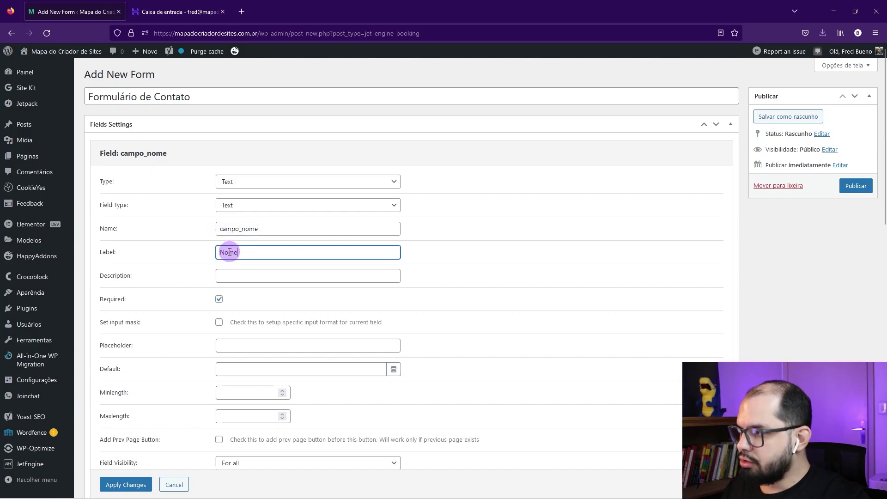
pyautogui.scroll(-1, 208, 277)
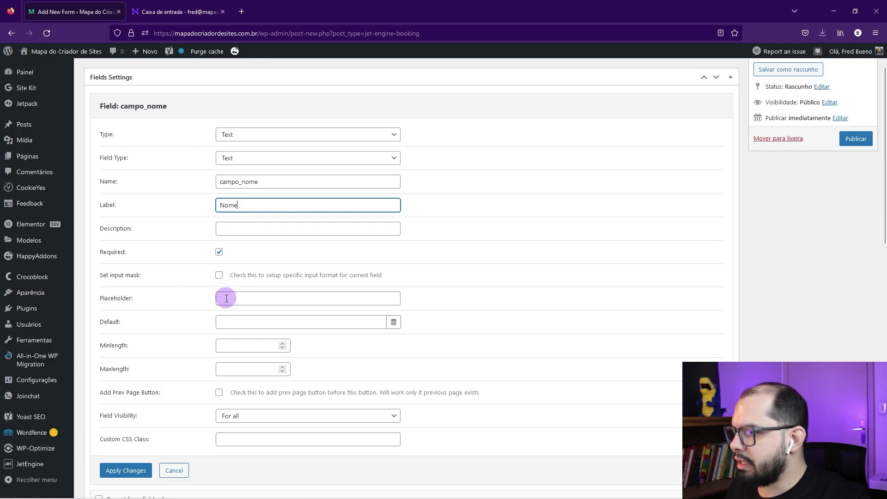
pyautogui.click(253, 300)
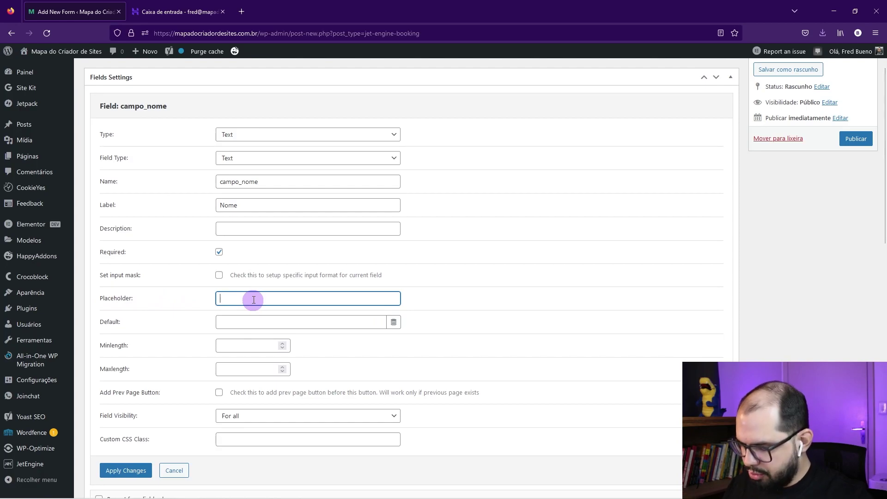
pyautogui.write('Infomre')
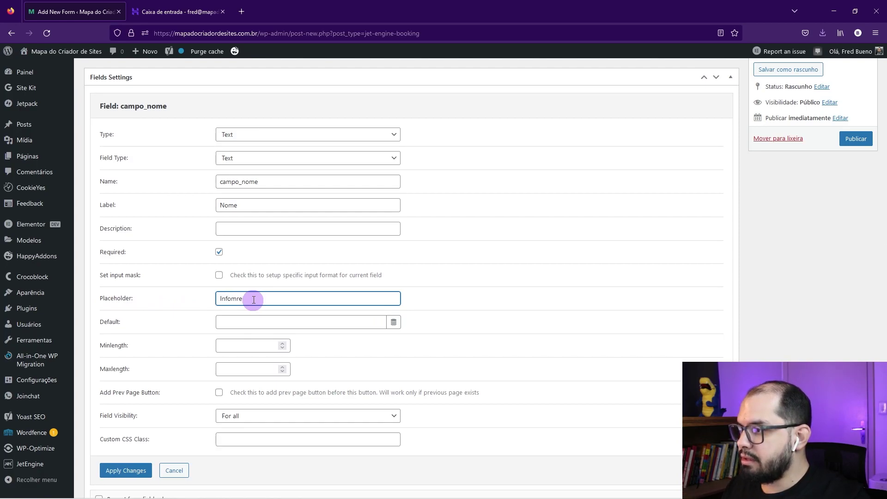
pyautogui.press('BackSpace')
pyautogui.press('BackSpace')
pyautogui.press('BackSpace')
pyautogui.write('rme seu nome')
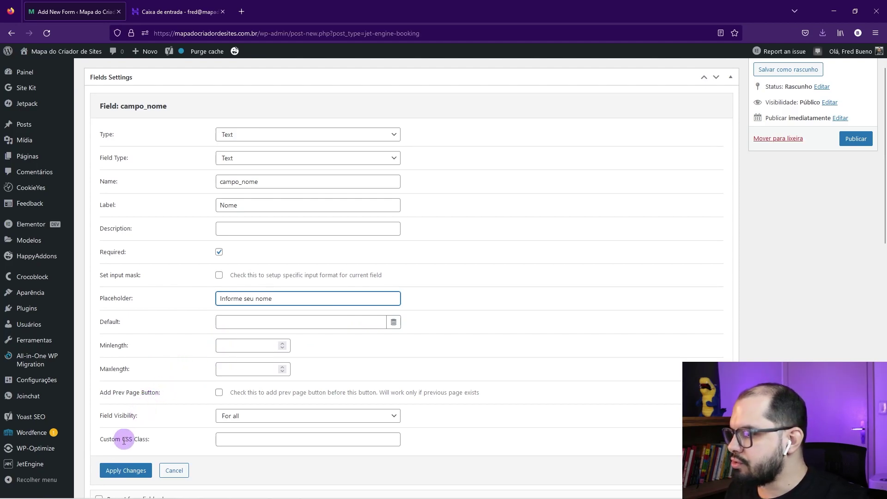
pyautogui.click(123, 471)
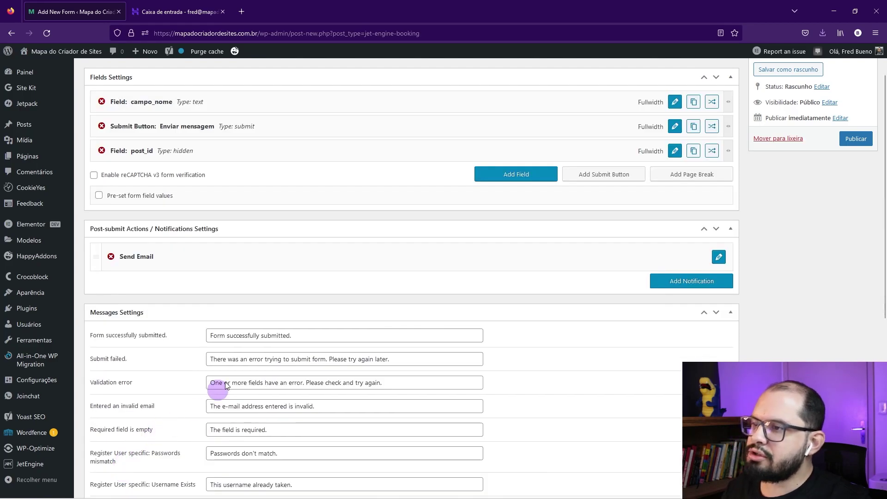
# Step: Copy campo_nome, set both fields to 1/2 width, and place campo_nome_copy beside campo_nome
pyautogui.scroll(2, 240, 249)
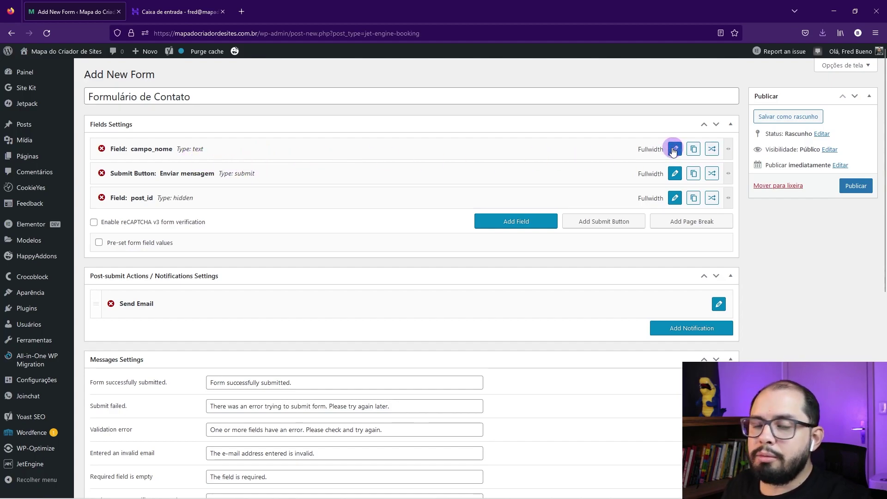
pyautogui.click(694, 148)
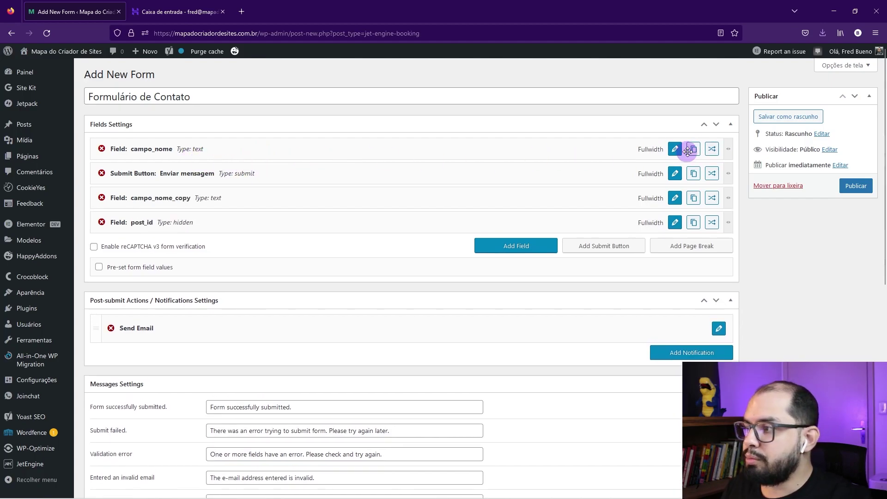
pyautogui.moveTo(728, 151); pyautogui.dragTo(381, 147)
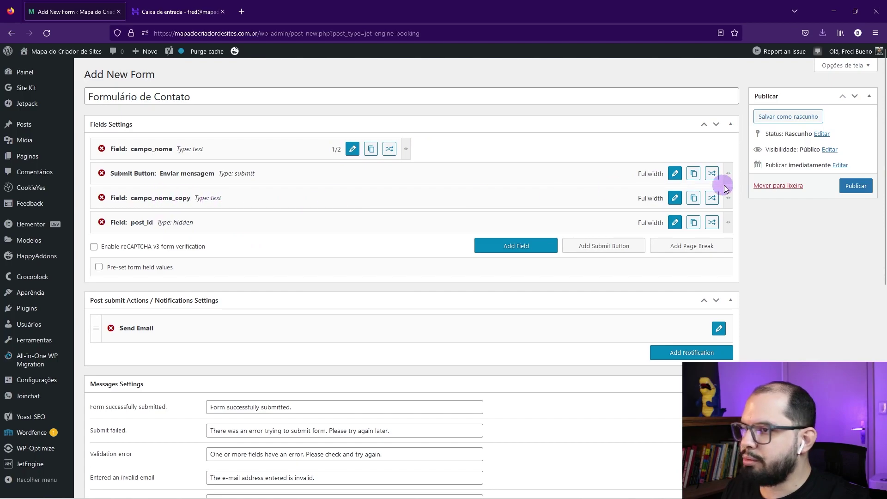
pyautogui.moveTo(729, 195); pyautogui.dragTo(406, 196)
pyautogui.moveTo(283, 198); pyautogui.dragTo(688, 155)
# Step: Rename campo_nome_copy to campo_sobrenome and relabel it Sobrenome
pyautogui.click(676, 149)
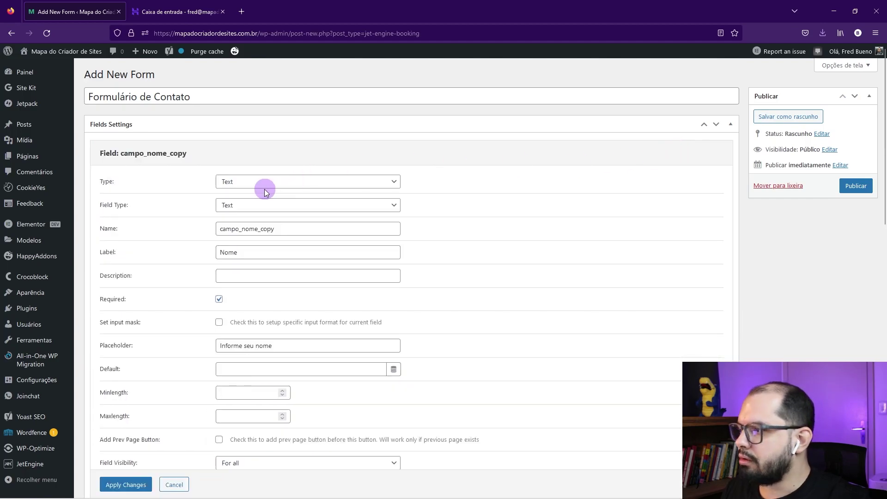
pyautogui.moveTo(282, 230); pyautogui.dragTo(244, 228)
pyautogui.write('sobrenome')
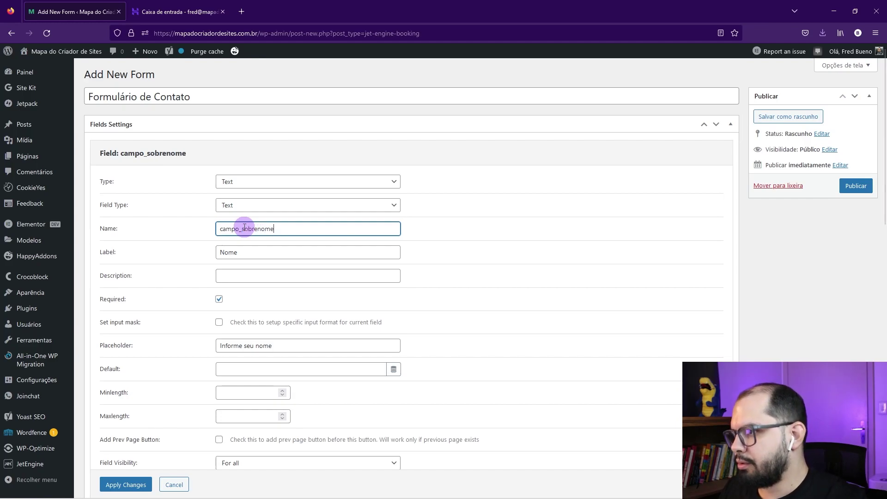
pyautogui.keyDown('shift'); pyautogui.click(244, 229); pyautogui.keyUp('shift')
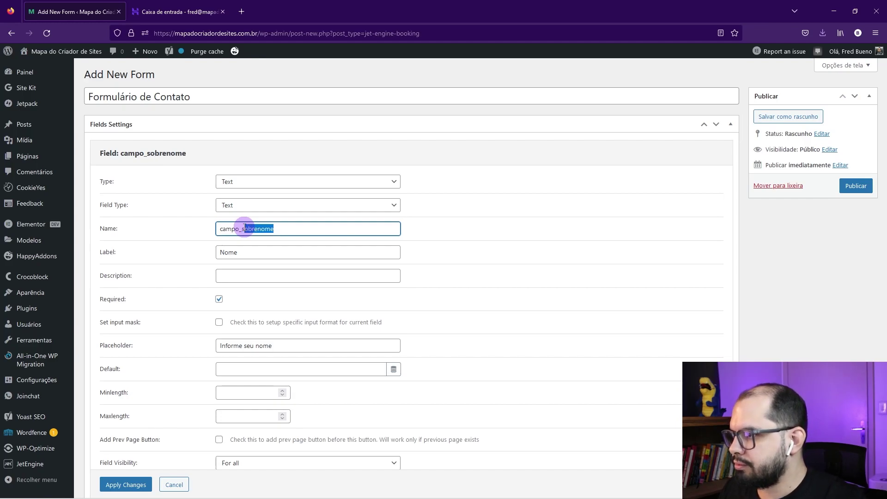
pyautogui.hotkey('ctrl', 'c')
pyautogui.doubleClick(220, 253)
pyautogui.write('S')
pyautogui.hotkey('ctrl', 'v')
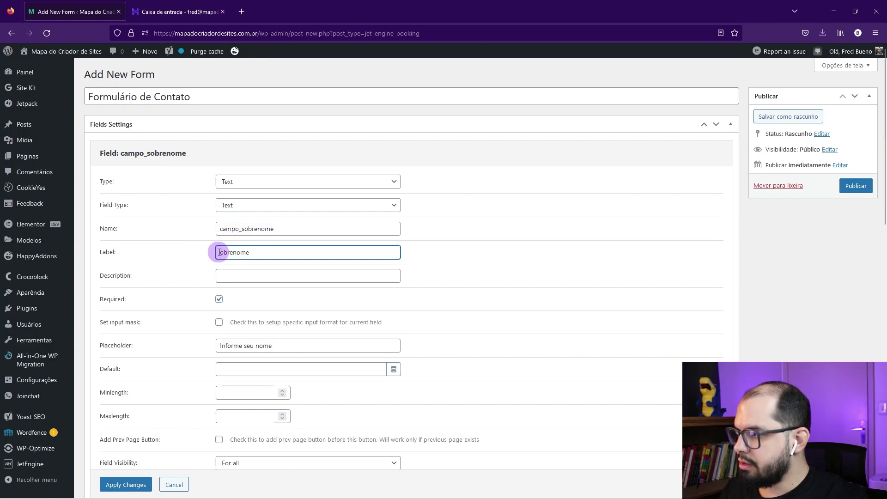
pyautogui.click(219, 253)
pyautogui.write('S')
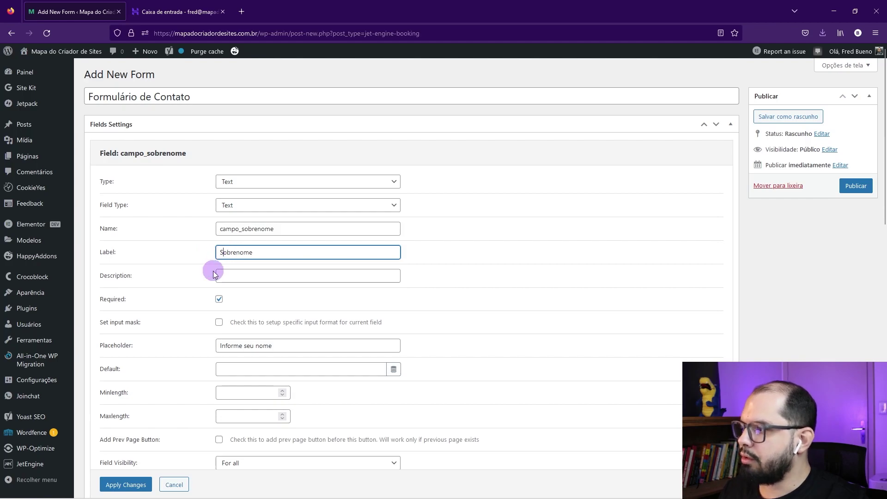
# Step: Change the placeholder to 'Informe seu sobrenome' and apply the field's settings
pyautogui.scroll(-1, 223, 301)
pyautogui.click(256, 306)
pyautogui.write('sobre')
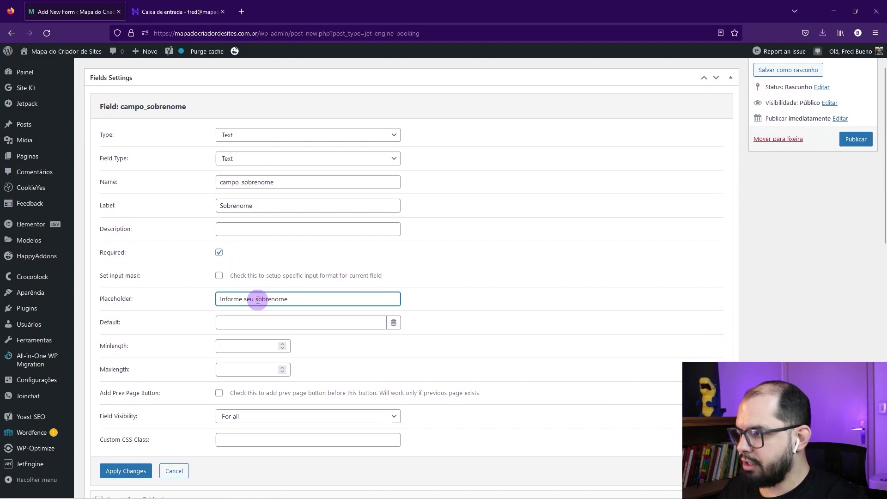
pyautogui.scroll(-1, 231, 324)
pyautogui.click(125, 429)
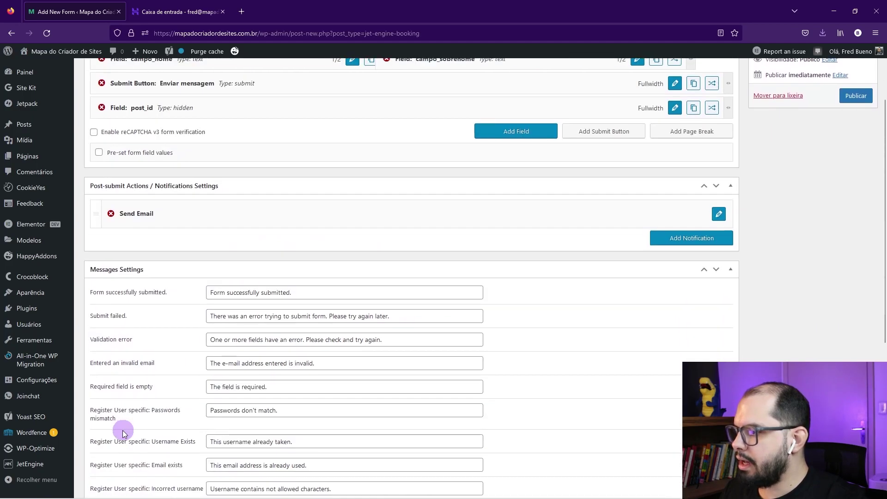
pyautogui.scroll(3, 371, 259)
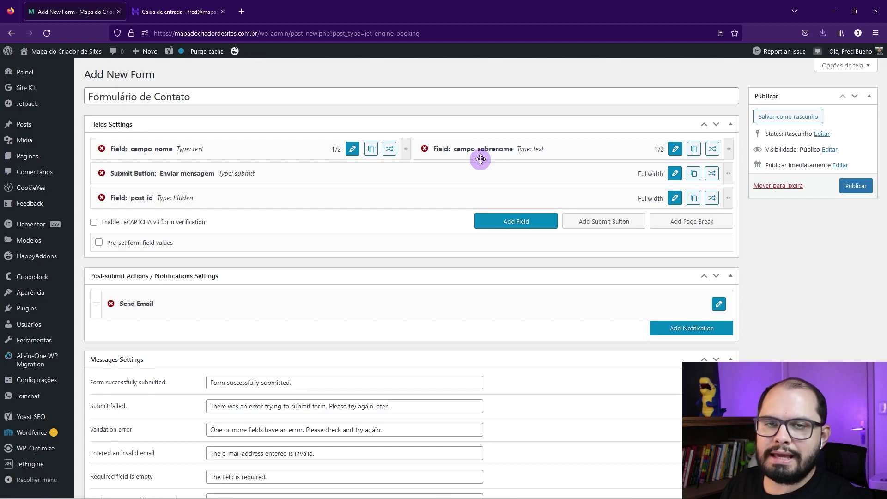
# Step: Add a Radio field above the submit button, named field_cpf_cnpj, and enter its label
pyautogui.click(508, 221)
pyautogui.moveTo(249, 222); pyautogui.dragTo(247, 172)
pyautogui.click(673, 175)
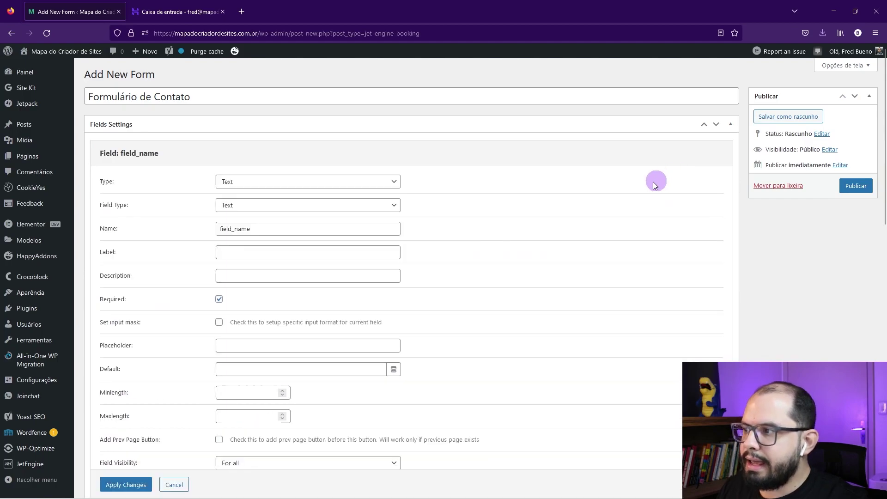
pyautogui.click(230, 180)
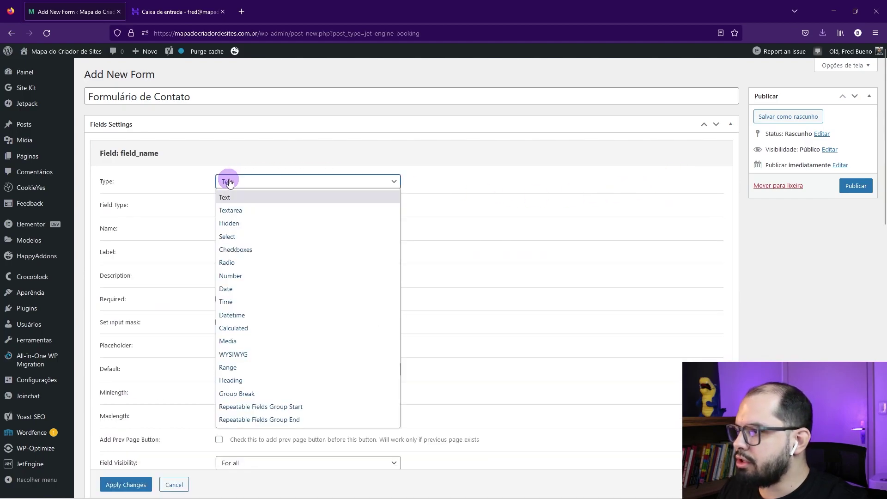
pyautogui.click(229, 262)
pyautogui.click(249, 205)
pyautogui.moveTo(250, 206); pyautogui.dragTo(235, 205)
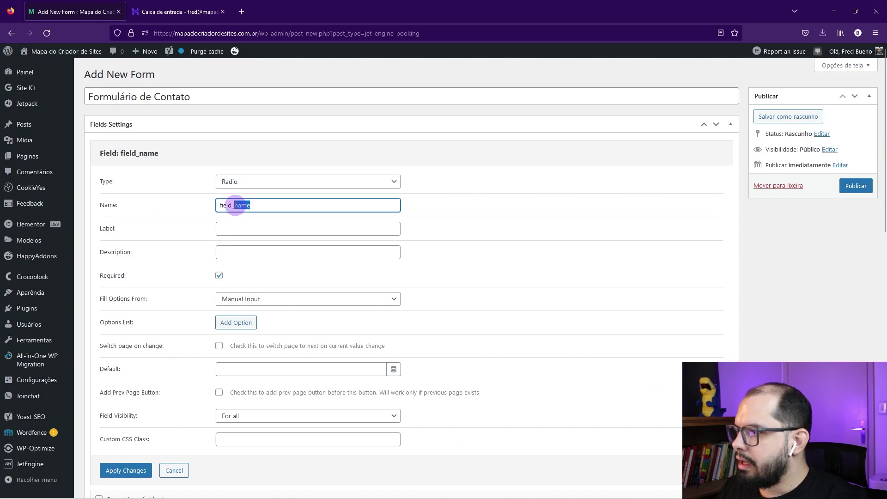
pyautogui.write('cpef')
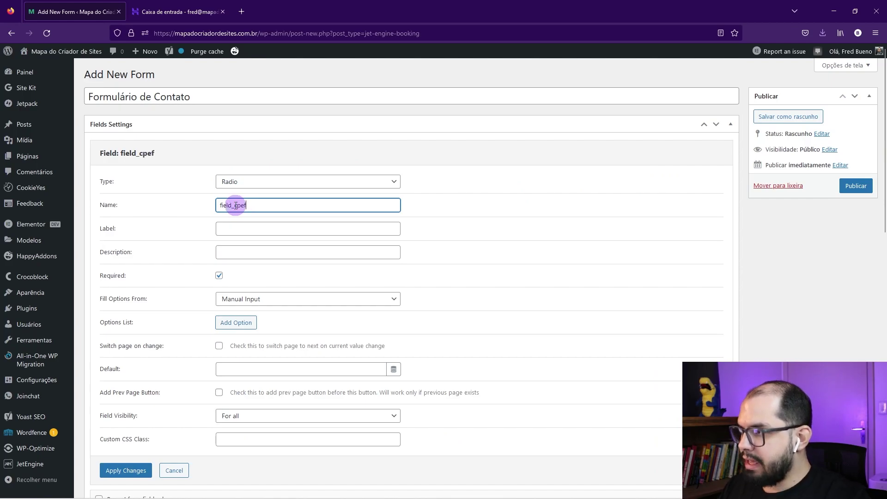
pyautogui.press('BackSpace')
pyautogui.write('f')
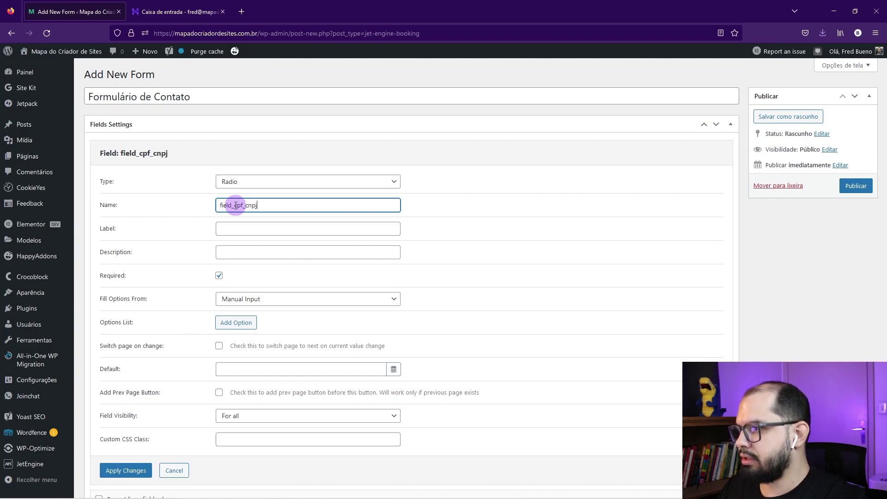
pyautogui.write('_cnpj')
pyautogui.click(228, 229)
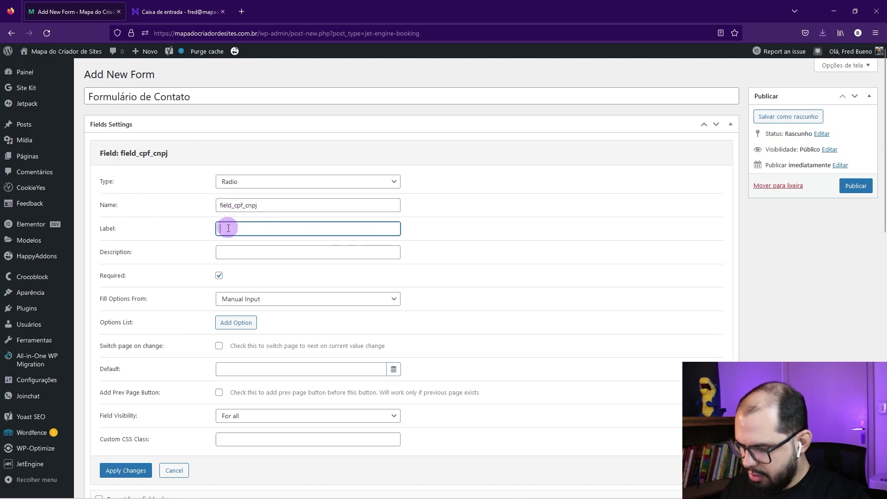
pyautogui.write('Informe seu')
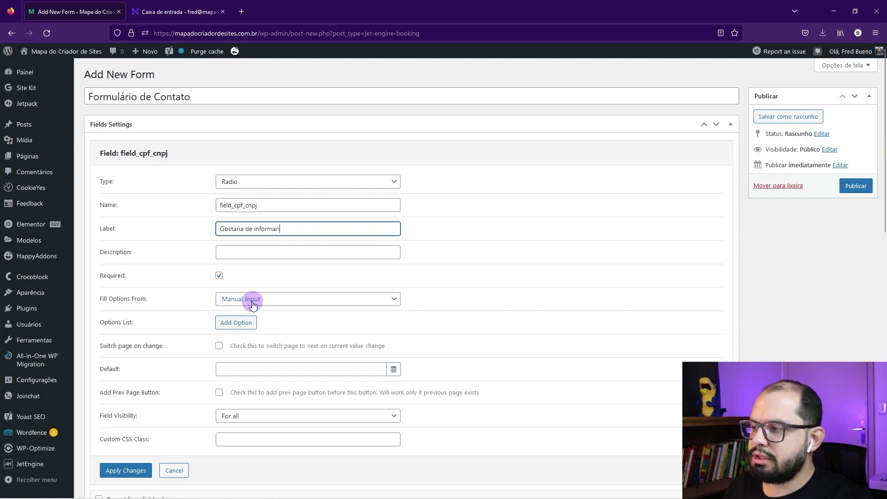
# Step: Give the radio field the options CPF and CNPJ and apply its settings
pyautogui.click(244, 327)
pyautogui.click(273, 323)
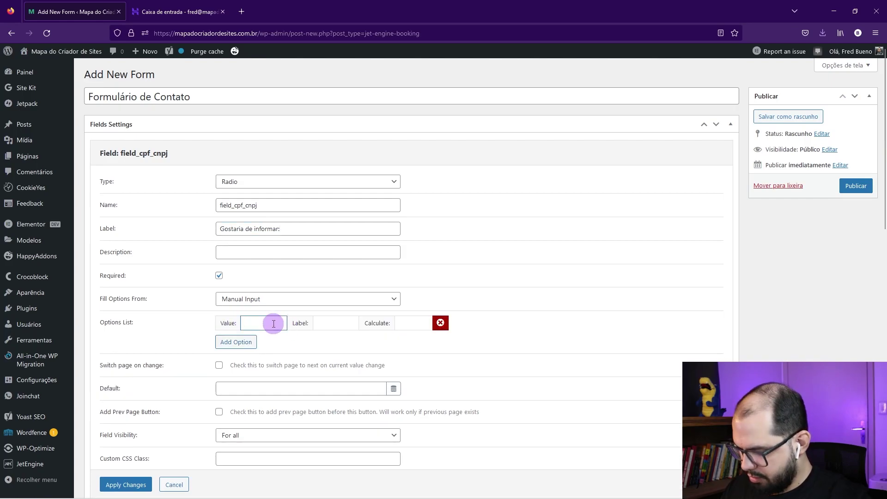
pyautogui.press('Tab')
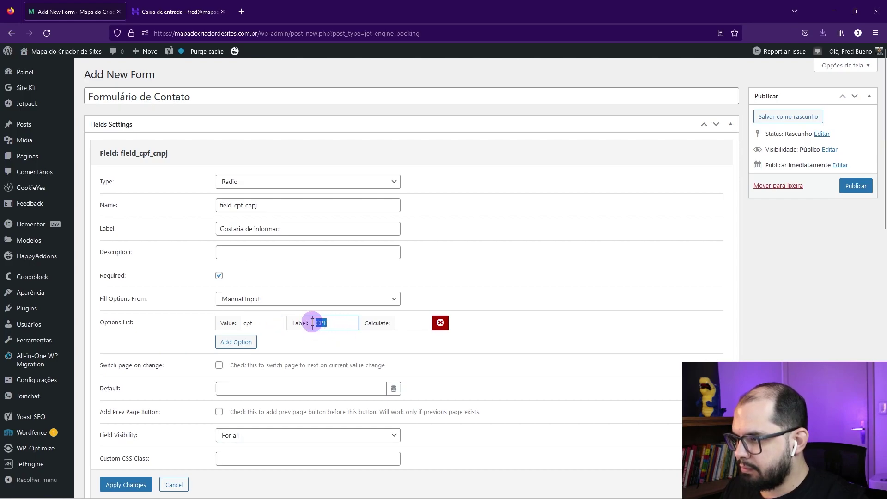
pyautogui.moveTo(284, 324); pyautogui.dragTo(234, 324)
pyautogui.write('CPF')
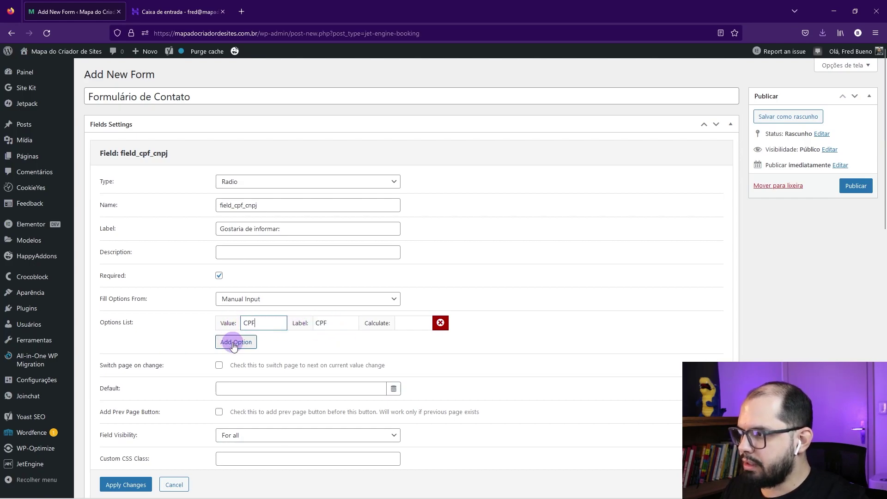
pyautogui.click(233, 342)
pyautogui.click(254, 339)
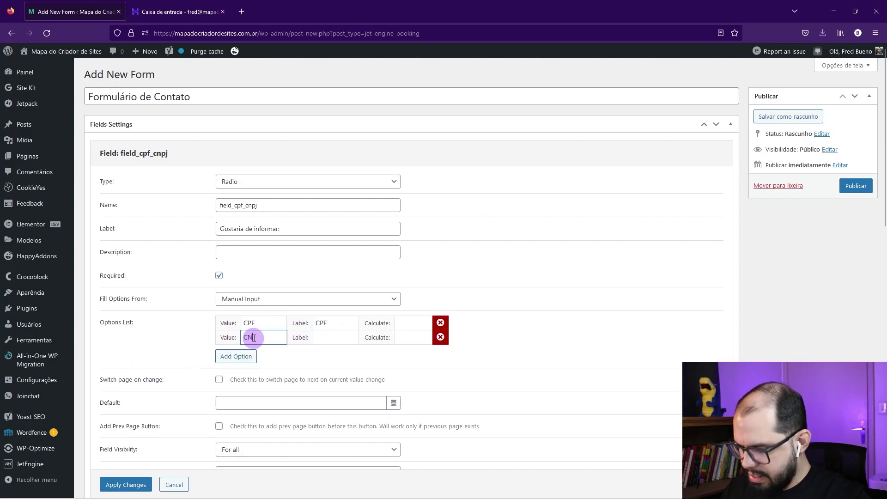
pyautogui.press('Tab')
pyautogui.write('CNPJ')
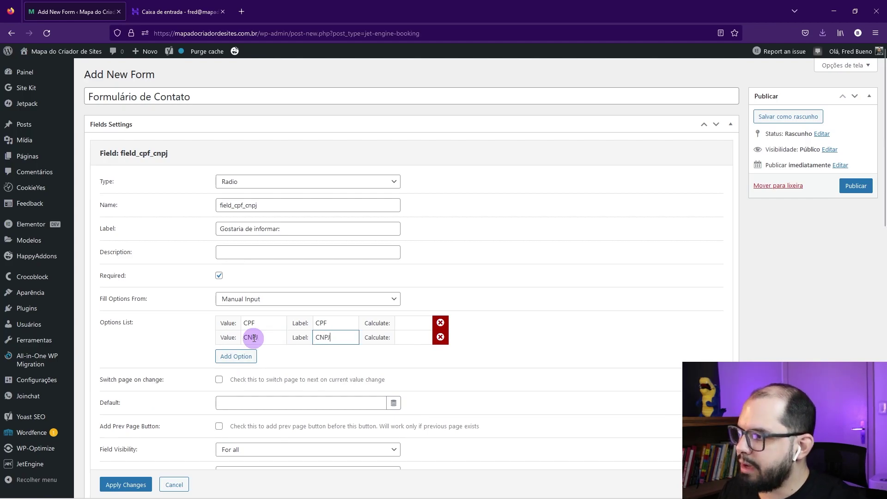
pyautogui.scroll(-1, 278, 305)
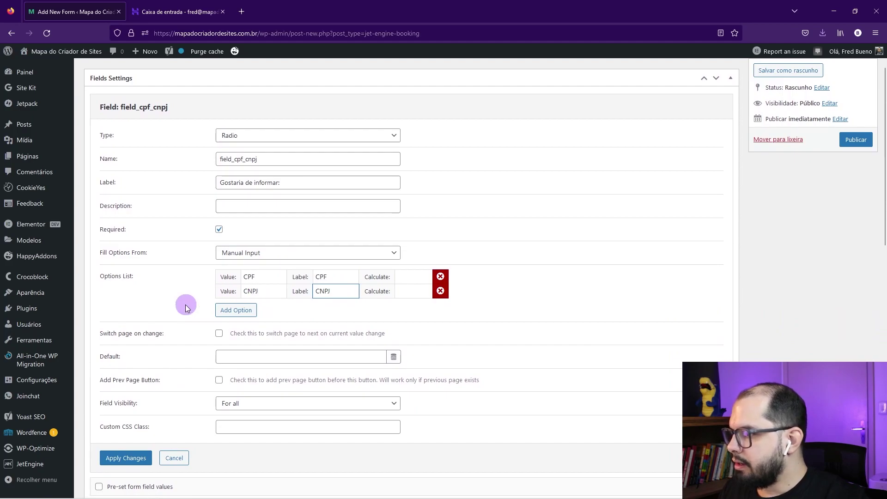
pyautogui.click(122, 460)
pyautogui.scroll(1, 238, 184)
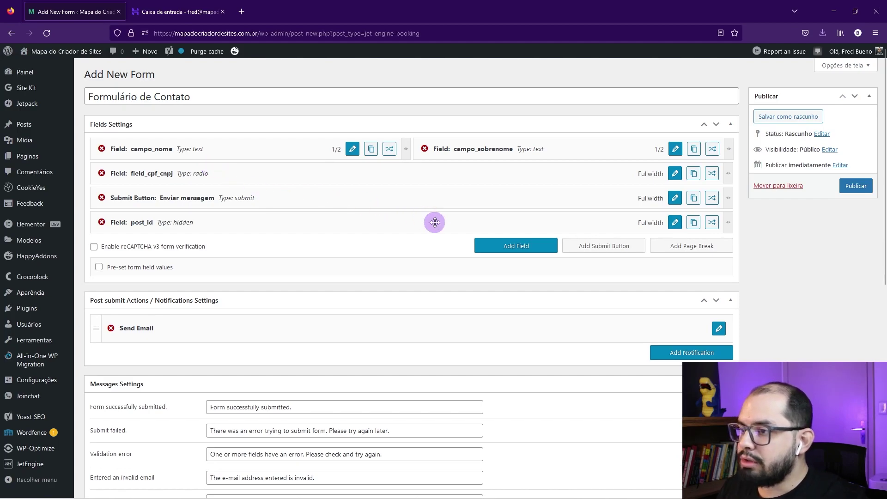
# Step: Add an optional field_cpf field after field_cpf_cnpj, labelled 'Informe seu CPF'
pyautogui.click(493, 247)
pyautogui.moveTo(212, 245); pyautogui.dragTo(155, 197)
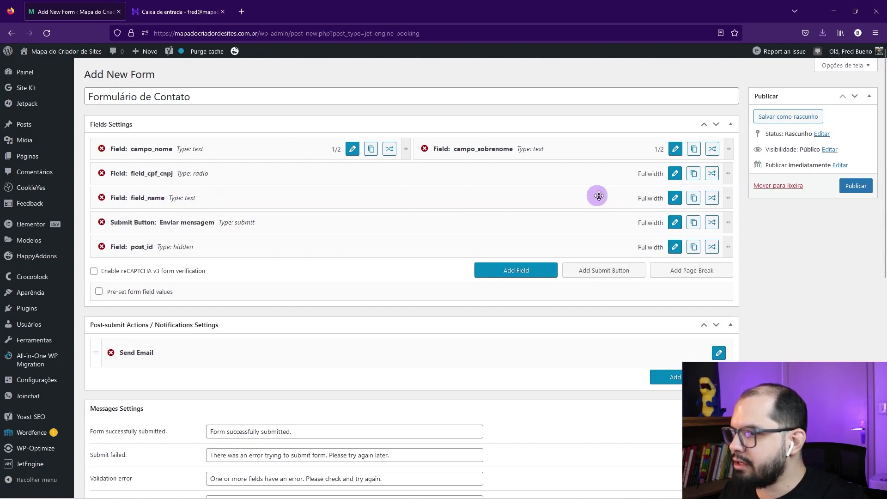
pyautogui.click(675, 198)
pyautogui.moveTo(252, 228); pyautogui.dragTo(235, 229)
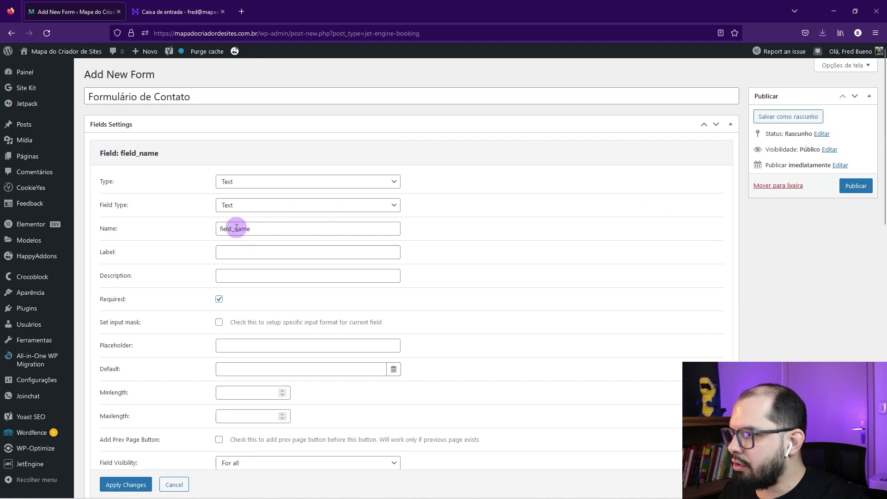
pyautogui.write('cpf')
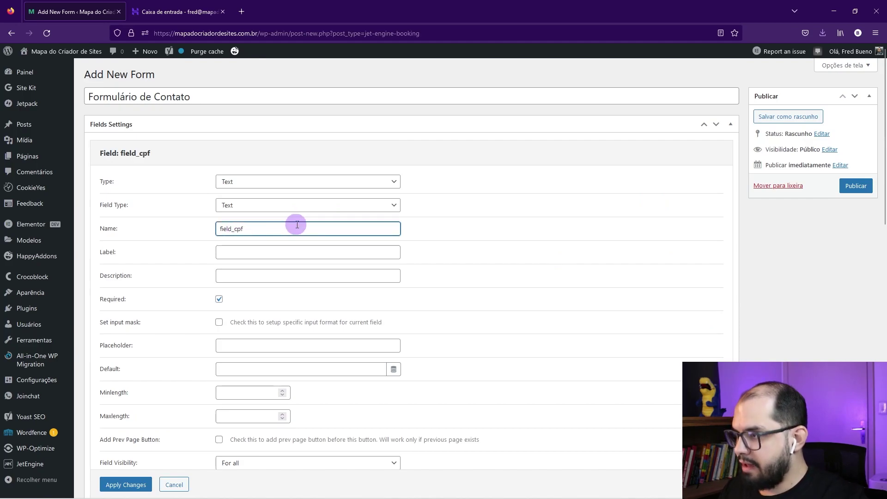
pyautogui.click(237, 250)
pyautogui.write('Informe seu CPF')
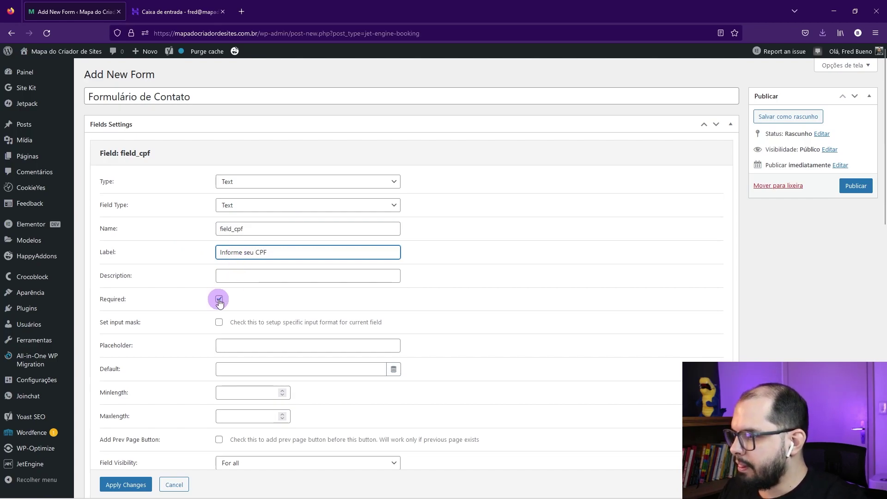
pyautogui.click(219, 299)
# Step: Give field_cpf a Default input mask 999.999.999-99 with visibility Always, and apply
pyautogui.scroll(-2, 218, 300)
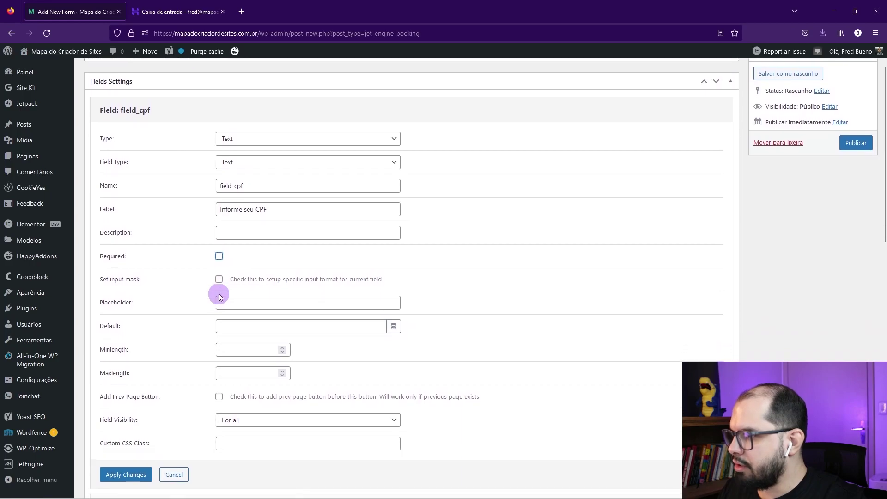
pyautogui.click(219, 277)
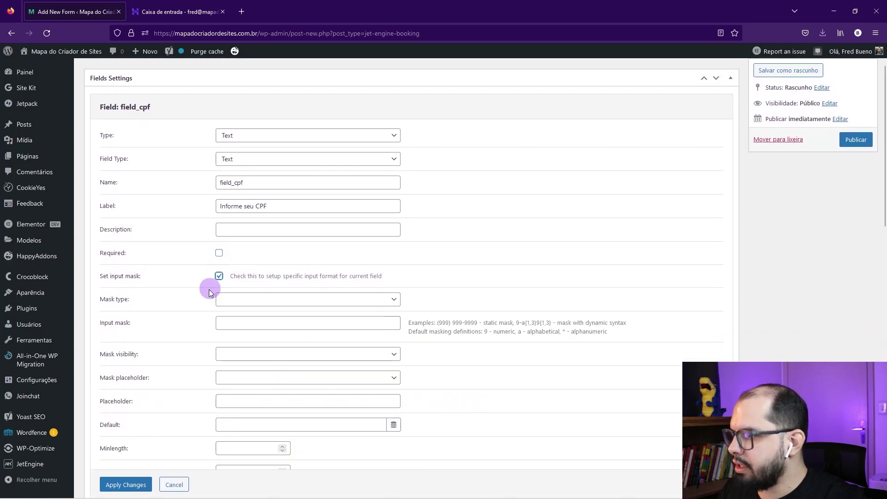
pyautogui.click(222, 305)
pyautogui.click(227, 316)
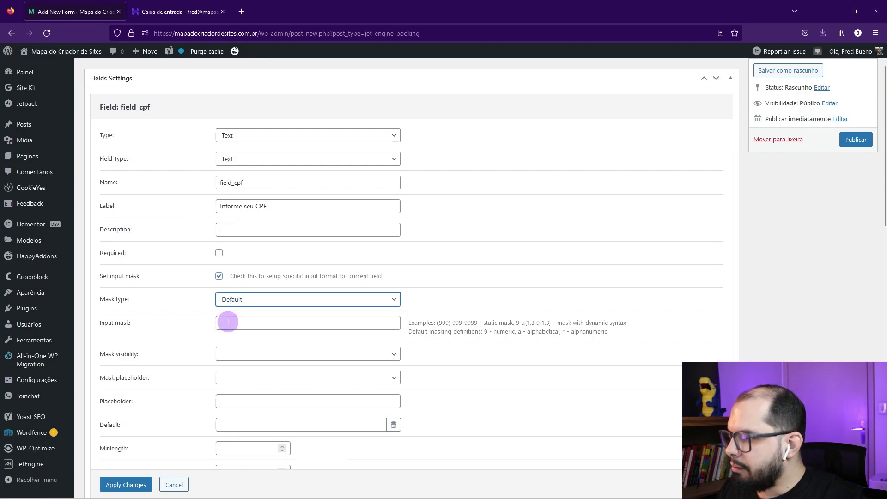
pyautogui.click(227, 322)
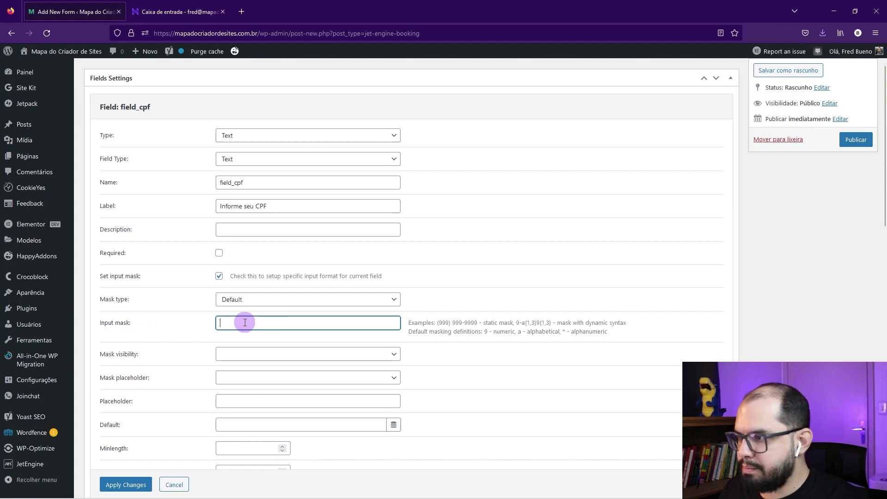
pyautogui.write('999.999')
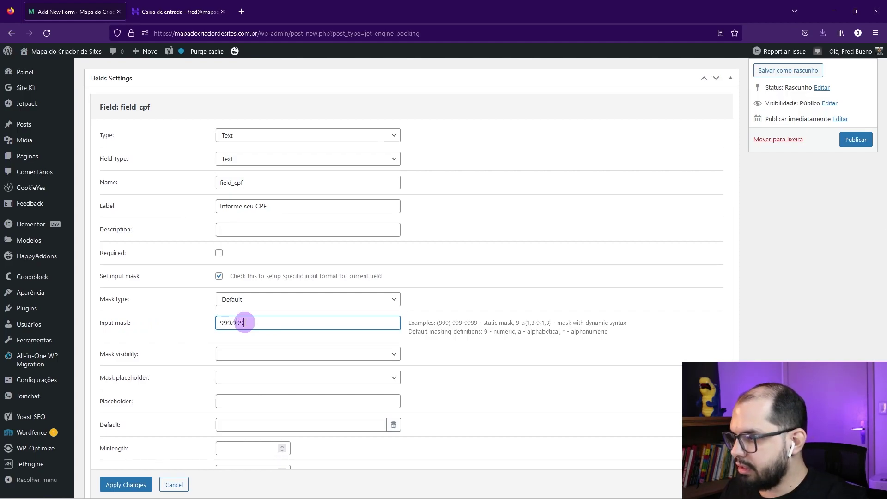
pyautogui.write('.999-99')
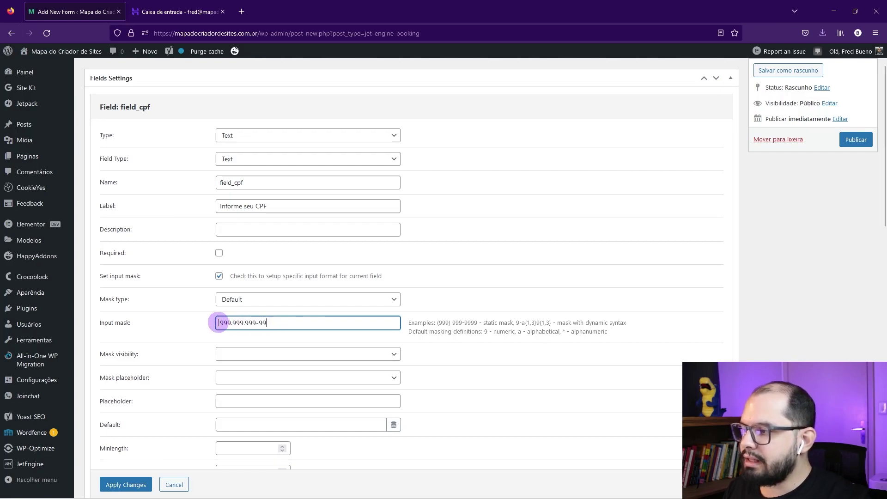
pyautogui.moveTo(219, 323); pyautogui.dragTo(304, 320)
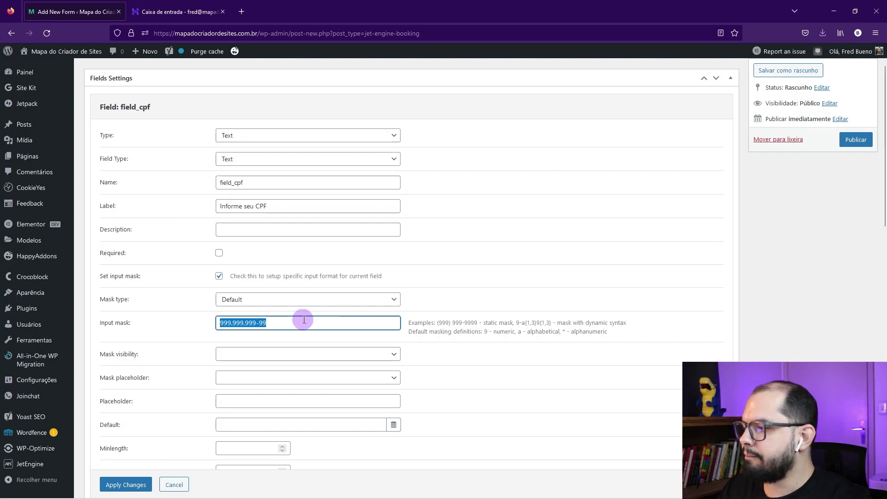
pyautogui.click(224, 355)
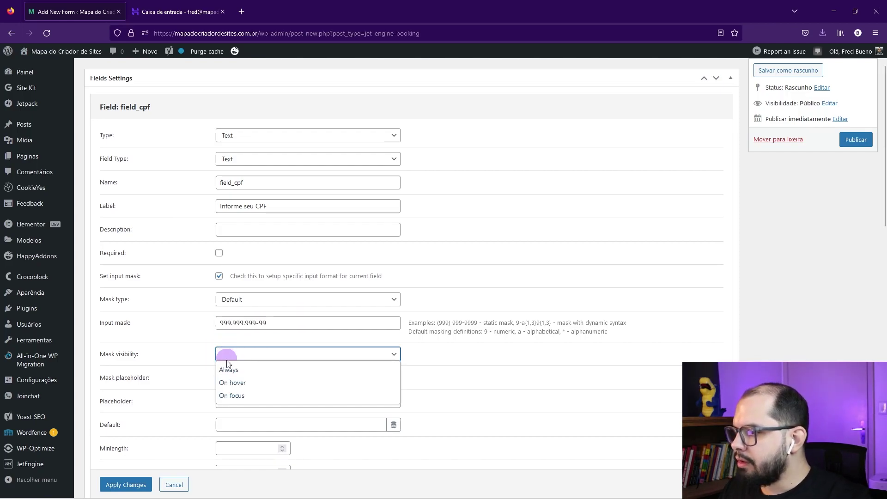
pyautogui.click(228, 372)
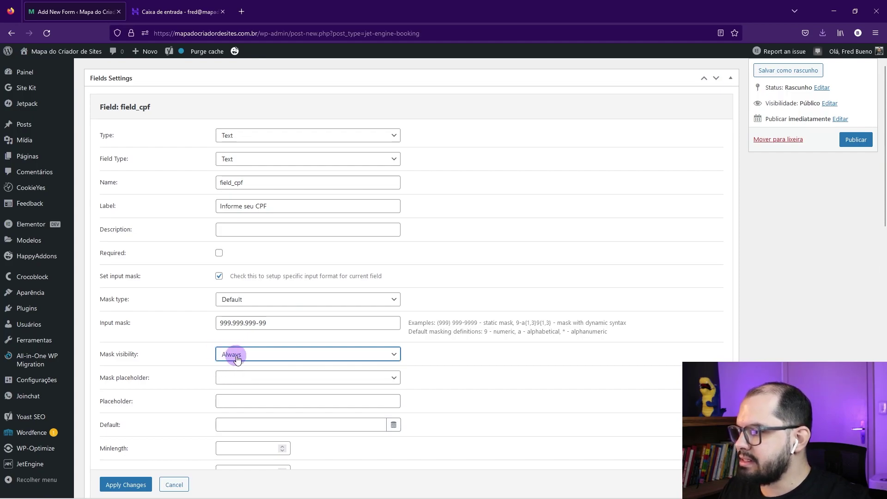
pyautogui.scroll(-2, 149, 385)
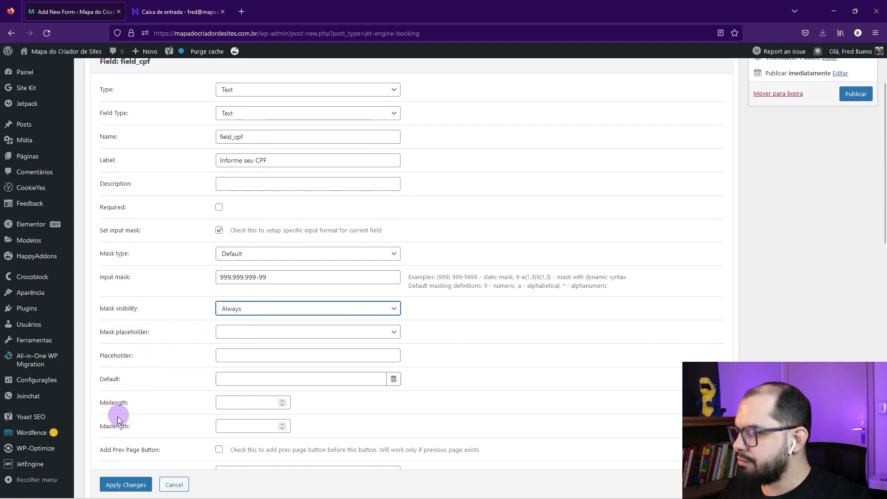
pyautogui.click(122, 485)
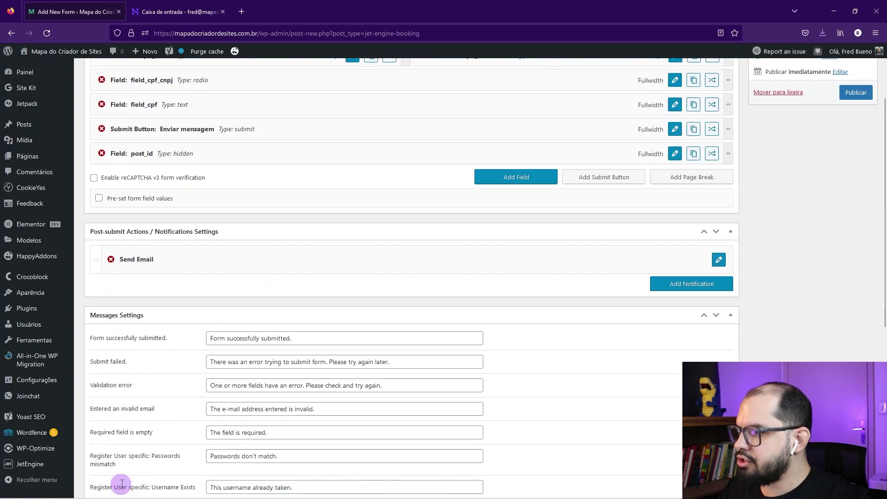
pyautogui.scroll(3, 233, 310)
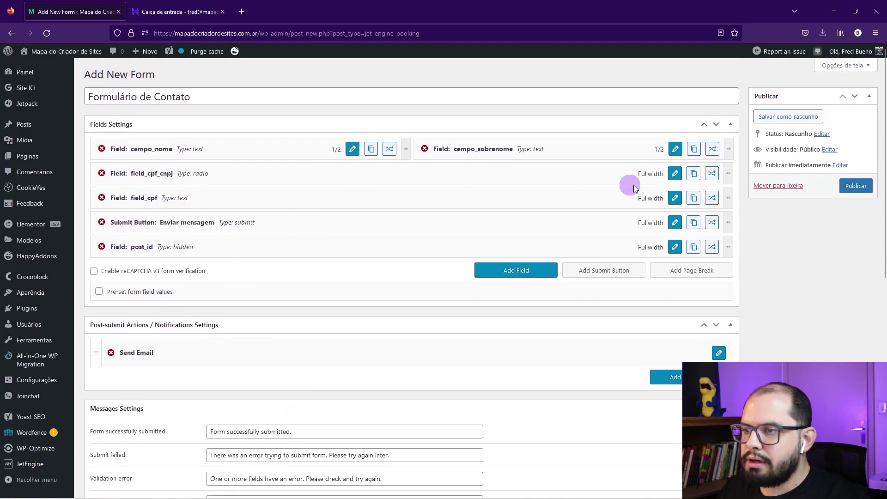
# Step: Duplicate field_cpf above Submit and rename the copy field_cnpj, labelled 'Informe seu CNPJ'
pyautogui.click(694, 199)
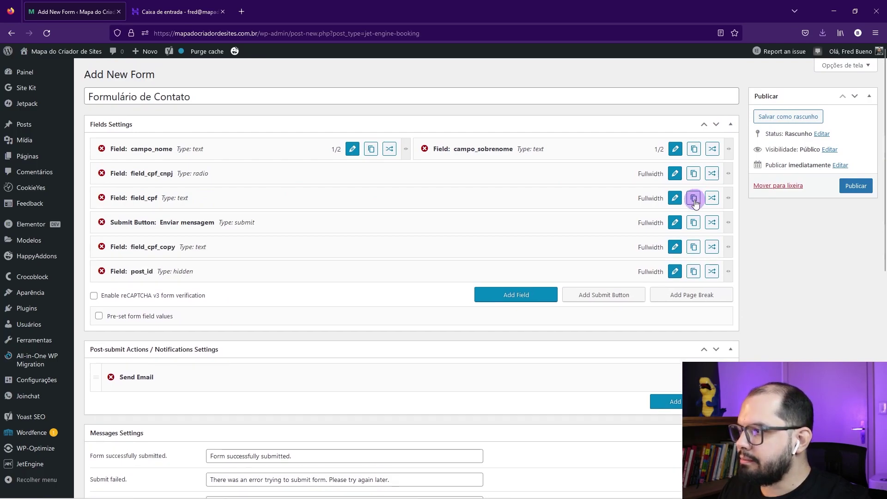
pyautogui.moveTo(209, 248); pyautogui.dragTo(209, 220)
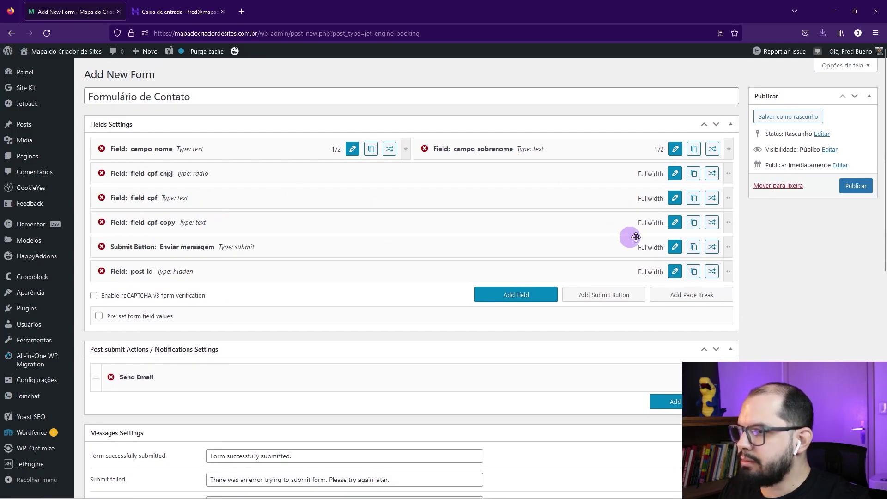
pyautogui.click(675, 221)
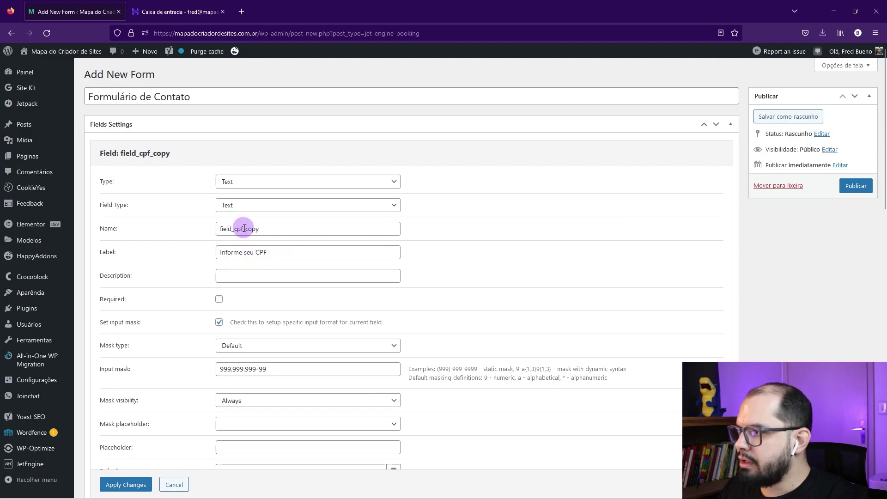
pyautogui.moveTo(235, 229); pyautogui.dragTo(309, 229)
pyautogui.write('cnpj')
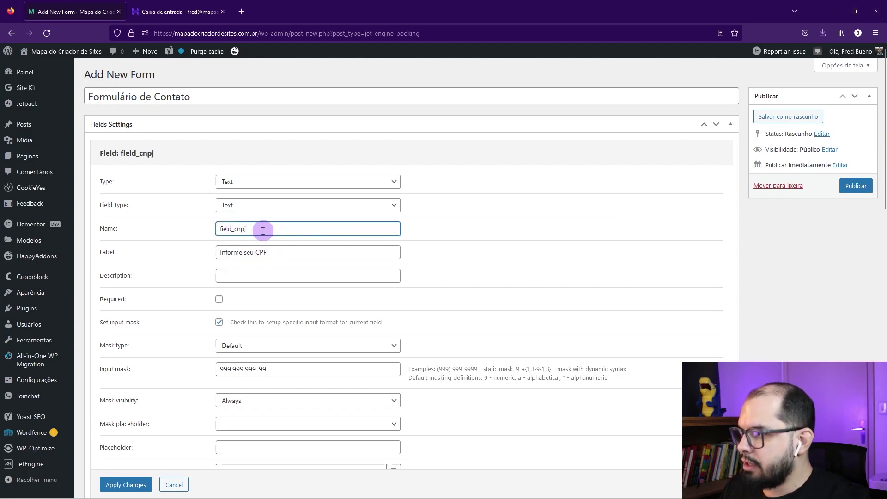
pyautogui.moveTo(260, 252); pyautogui.dragTo(286, 252)
pyautogui.write('NPJ')
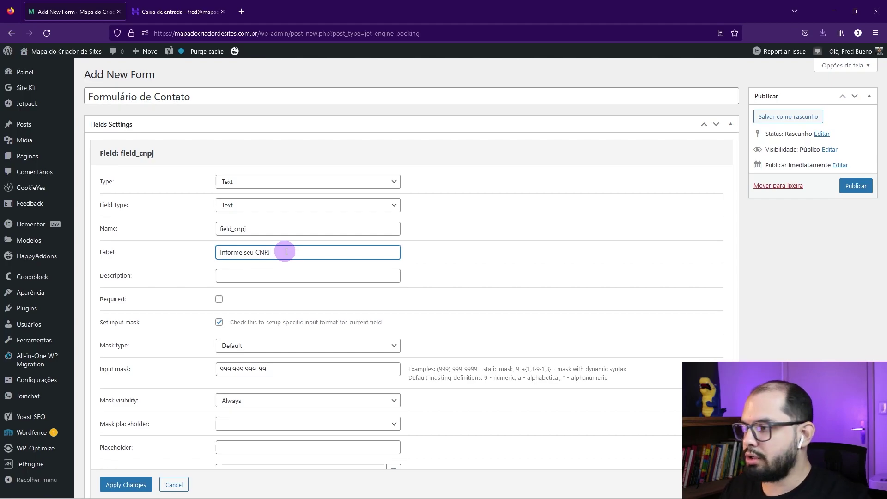
# Step: Give field_cnpj the description 'Informe o CNPJ da sua empresa.' and open a new browser tab
pyautogui.click(227, 278)
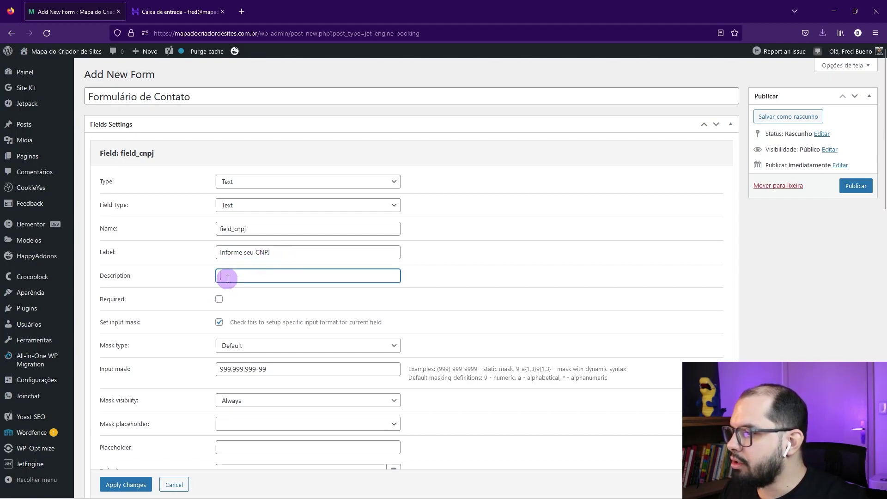
pyautogui.write('Informr')
pyautogui.write('orme ')
pyautogui.write('s')
pyautogui.press('BackSpace')
pyautogui.write('o')
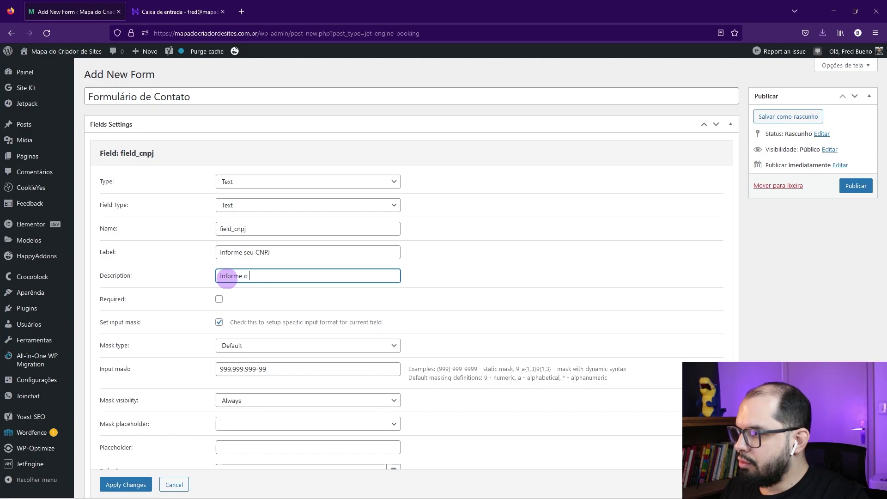
pyautogui.press('BackSpace')
pyautogui.write('PJ da sua empresa.')
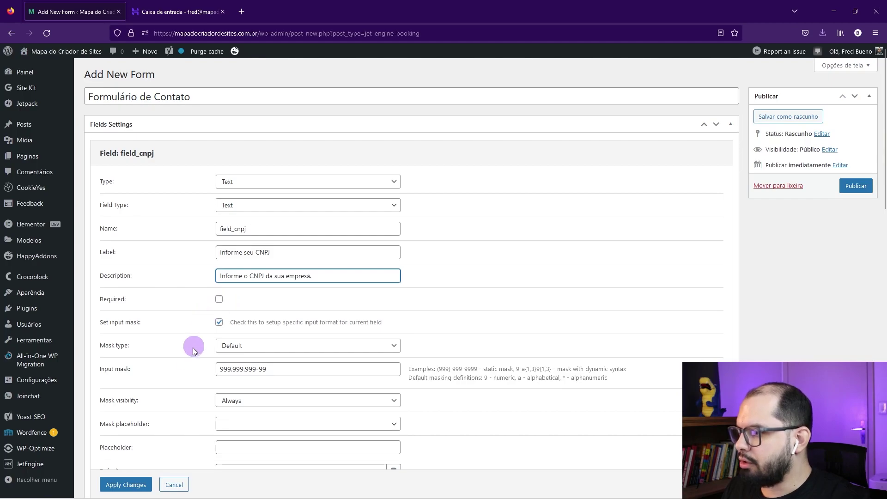
pyautogui.click(241, 12)
# Step: Search Google for 'cnpj gerador' and open the geradorcnpj.com result
pyautogui.write('cnpj')
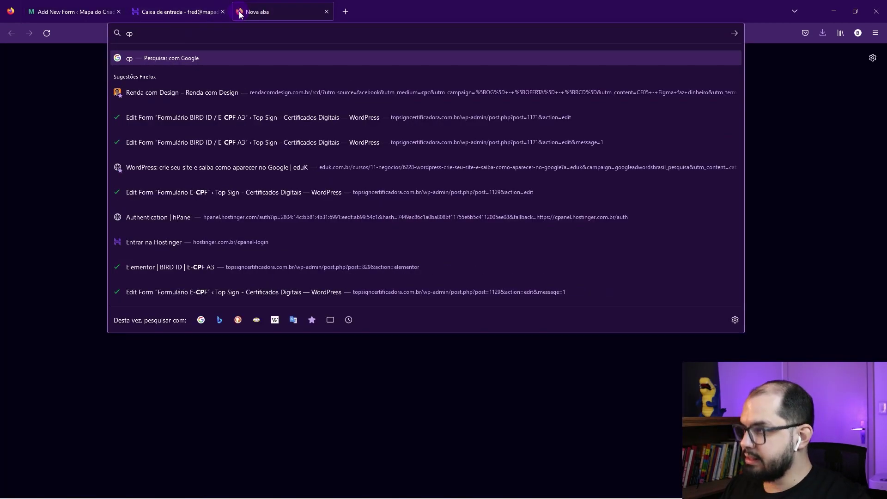
pyautogui.press('Return')
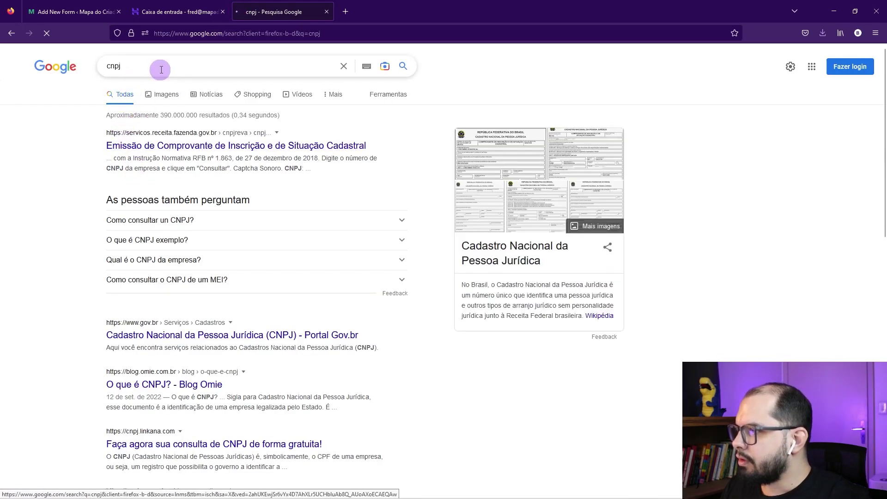
pyautogui.click(161, 66)
pyautogui.write('gerador')
pyautogui.press('Return')
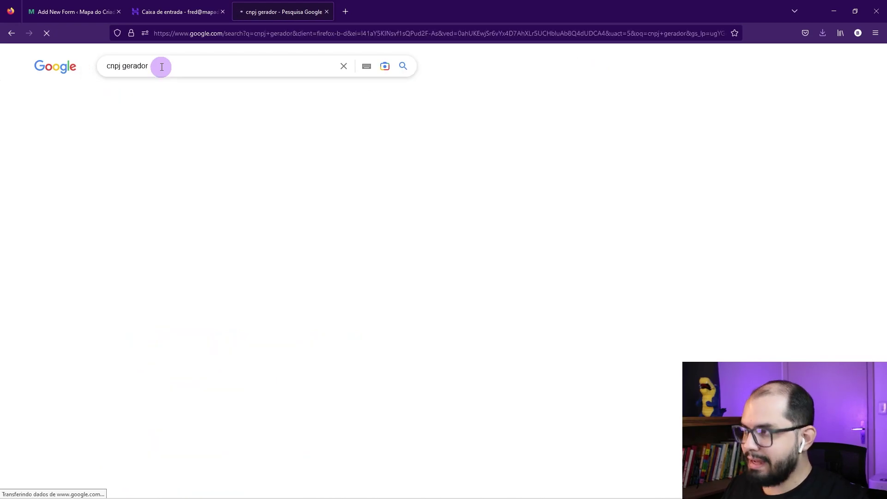
pyautogui.click(136, 146)
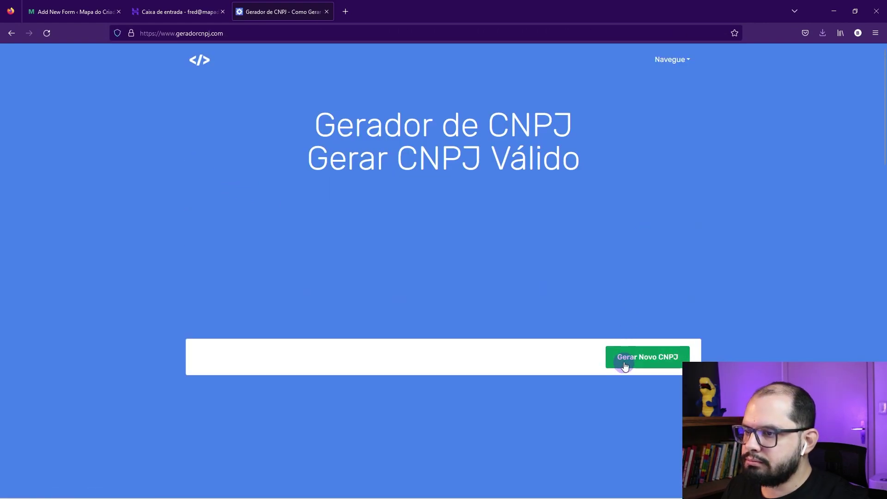
# Step: Generate a new valid test CNPJ and select the number to copy it
pyautogui.click(623, 364)
pyautogui.click(224, 352)
pyautogui.moveTo(336, 359); pyautogui.dragTo(197, 359)
pyautogui.hotkey('ctrl', 'c')
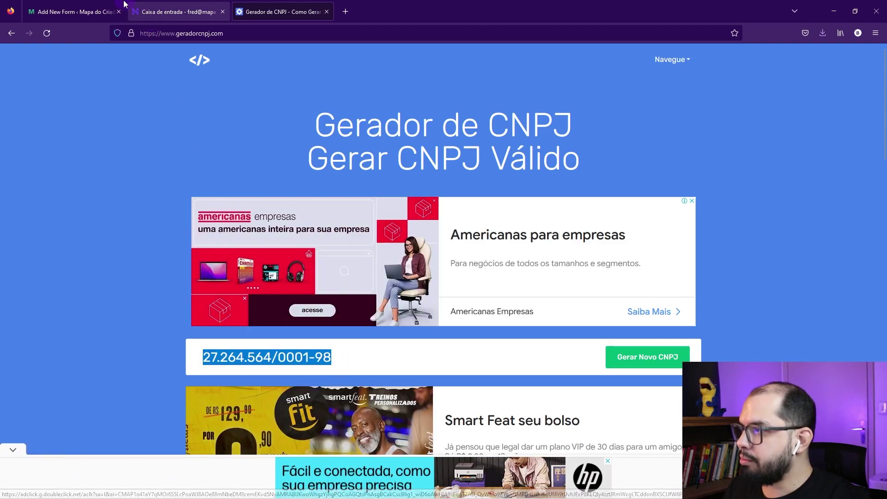
pyautogui.click(72, 12)
# Step: Paste the sample CNPJ into field_cnpj's Input mask and begin replacing its digits with 9s
pyautogui.scroll(-1, 249, 341)
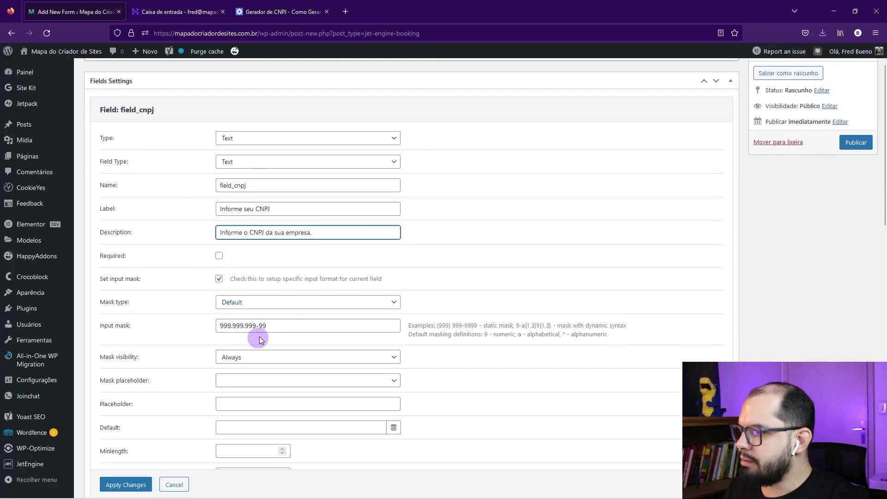
pyautogui.moveTo(267, 322); pyautogui.dragTo(218, 322)
pyautogui.hotkey('ctrl', 'v')
pyautogui.write('99')
pyautogui.hotkey('shift', 'Right')
pyautogui.hotkey('shift', 'Right')
pyautogui.hotkey('shift', 'Right')
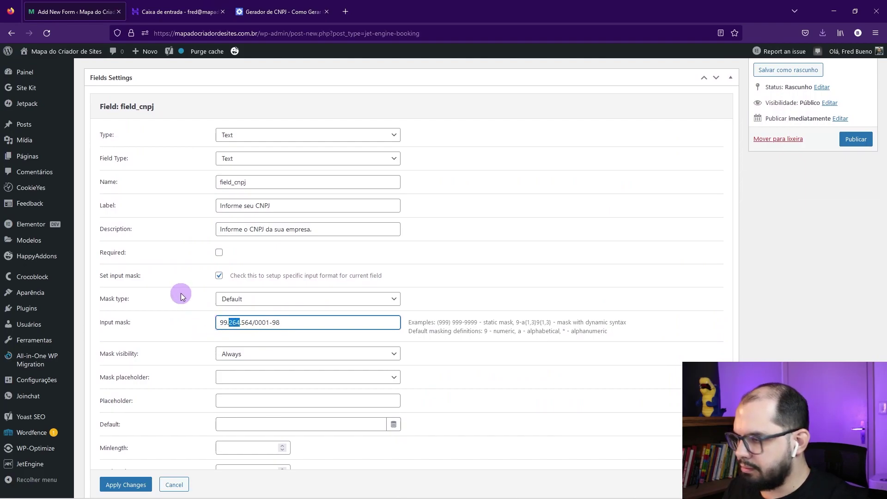
pyautogui.write('999')
pyautogui.press('Right')
pyautogui.hotkey('shift', 'Right')
pyautogui.hotkey('shift', 'Right')
pyautogui.hotkey('shift', 'Right')
pyautogui.write('999')
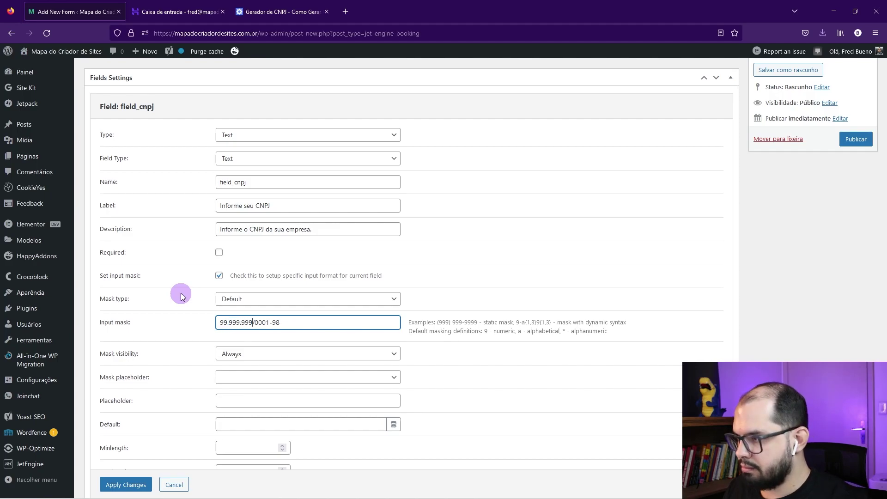
# Step: Complete the mask as 99.999.999/9999-99 and apply the field changes
pyautogui.press('Right')
pyautogui.hotkey('shift', 'Right')
pyautogui.hotkey('shift', 'Right')
pyautogui.hotkey('shift', 'Right')
pyautogui.hotkey('shift', 'Right')
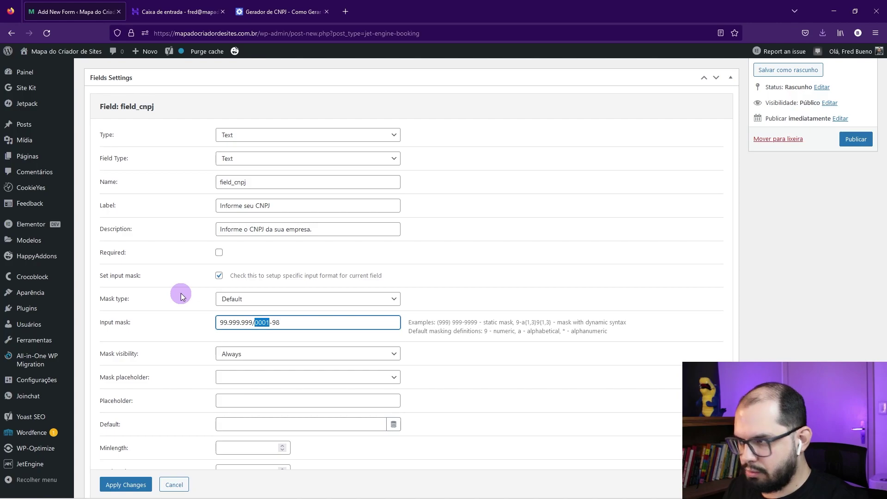
pyautogui.write('9999')
pyautogui.press('Right')
pyautogui.hotkey('shift', 'Right')
pyautogui.write('9')
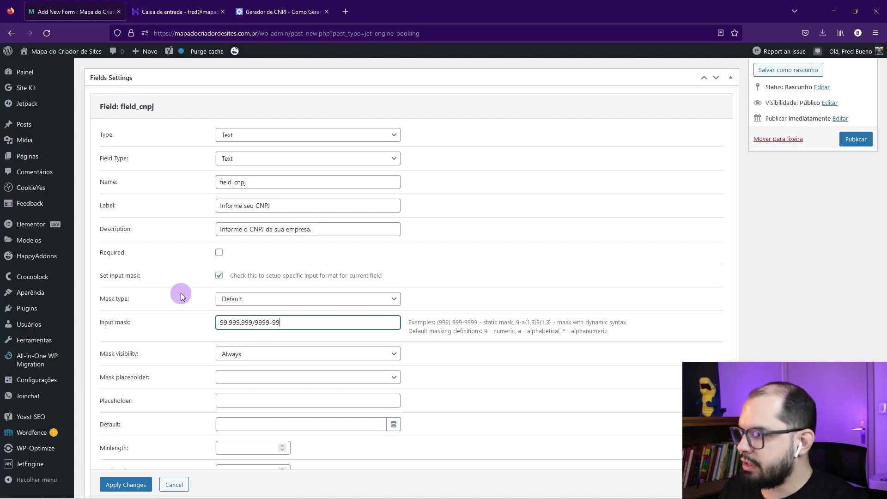
pyautogui.scroll(-1, 152, 404)
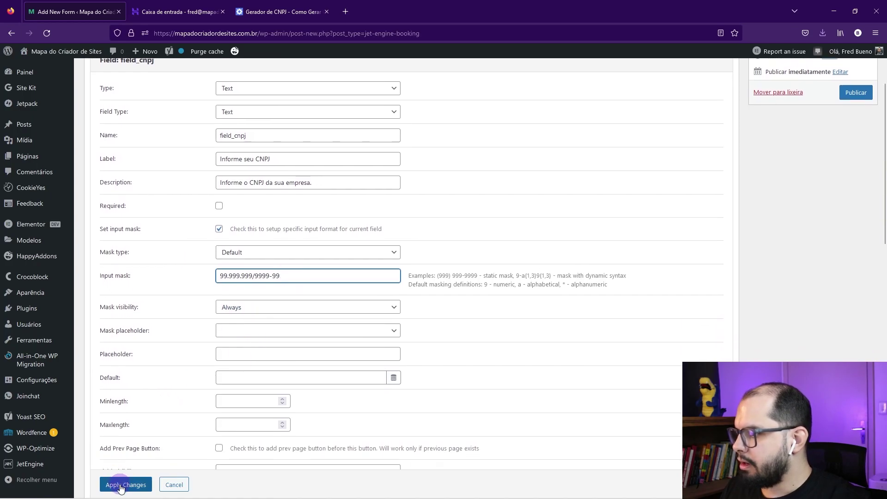
pyautogui.click(123, 483)
pyautogui.scroll(2, 411, 387)
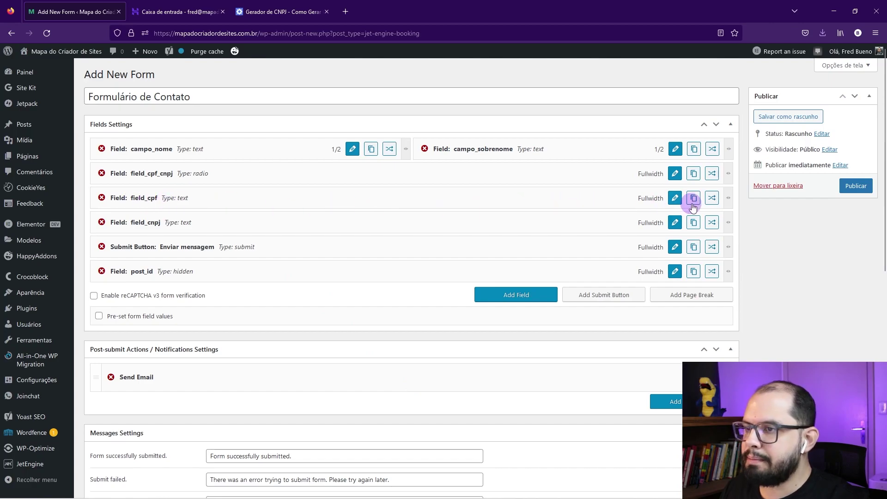
# Step: Add a field_cpf conditional rule: show this field if field_cpf_cnpj is Equal to CPF
pyautogui.click(713, 199)
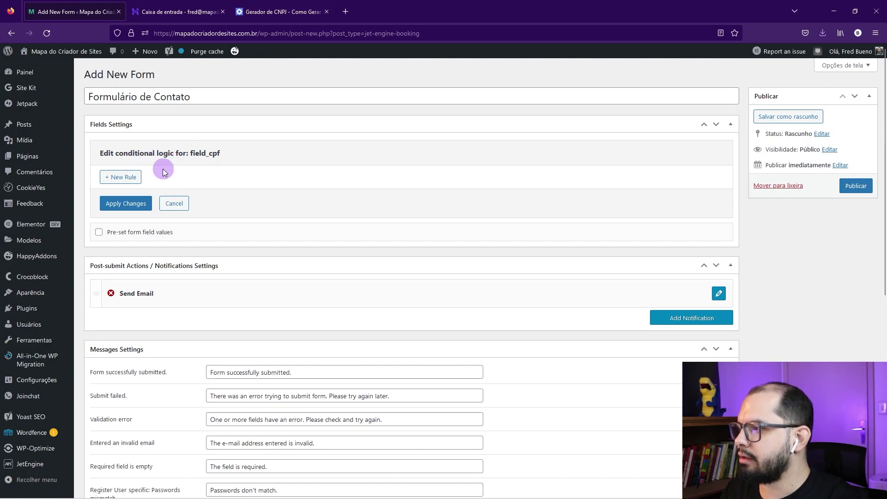
pyautogui.click(138, 176)
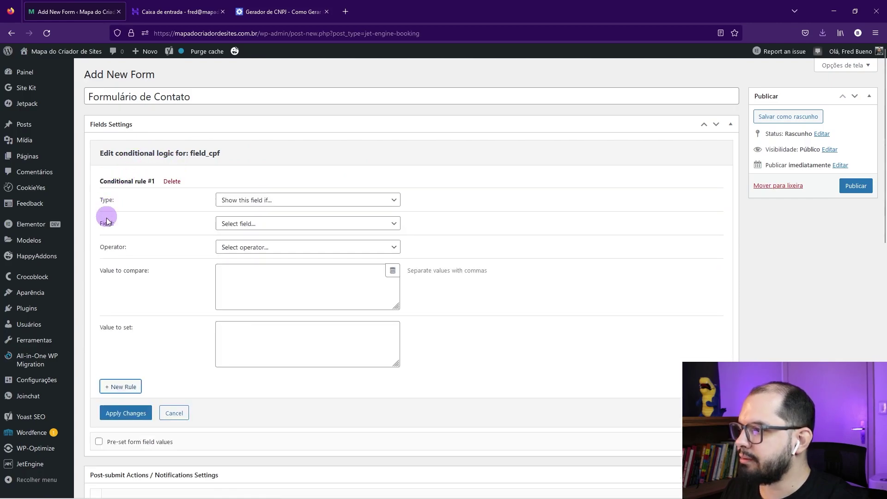
pyautogui.click(231, 204)
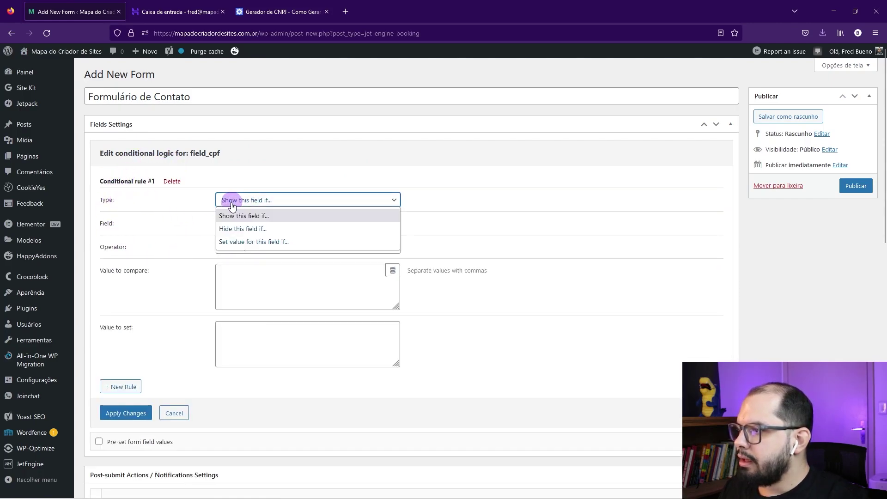
pyautogui.click(267, 222)
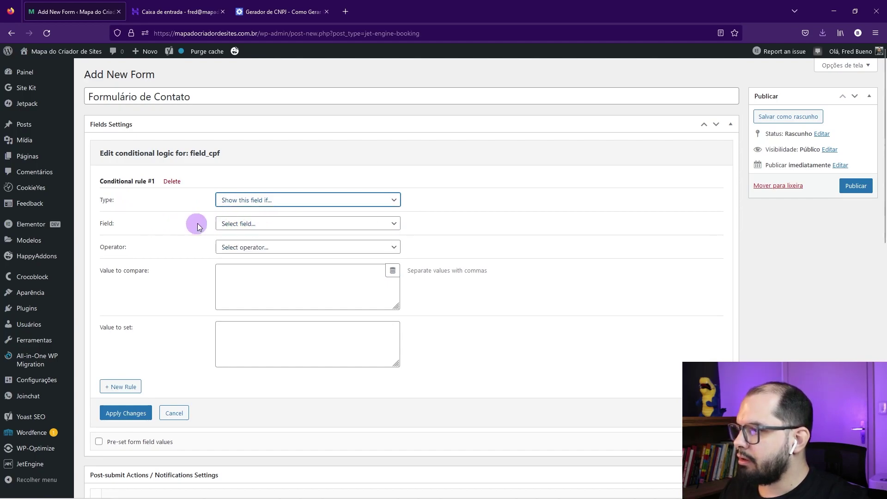
pyautogui.click(270, 227)
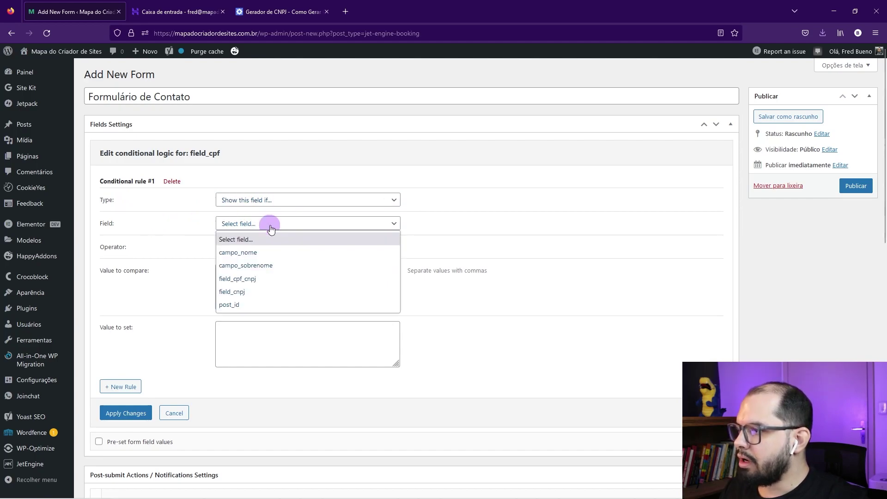
pyautogui.click(253, 281)
pyautogui.click(238, 248)
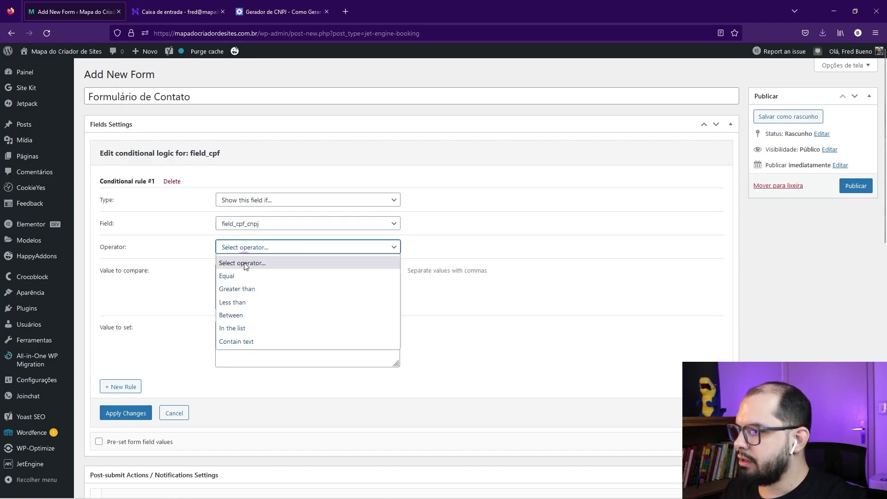
pyautogui.click(229, 278)
pyautogui.click(245, 276)
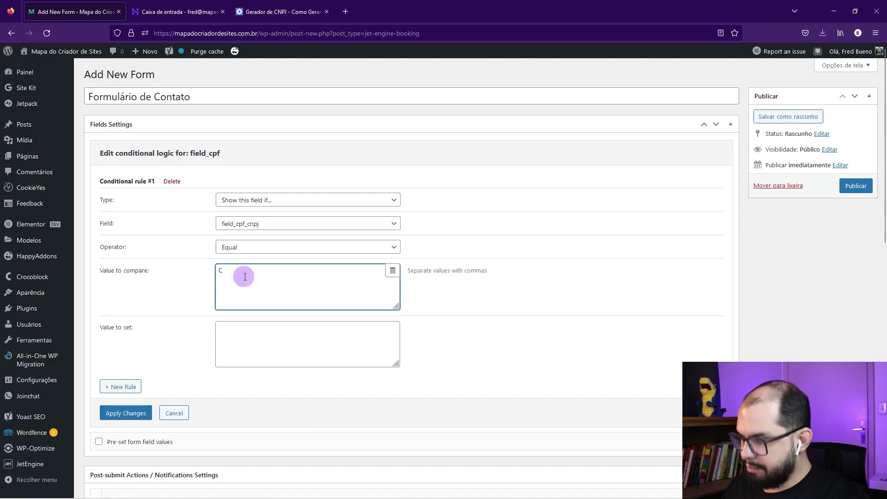
pyautogui.click(125, 412)
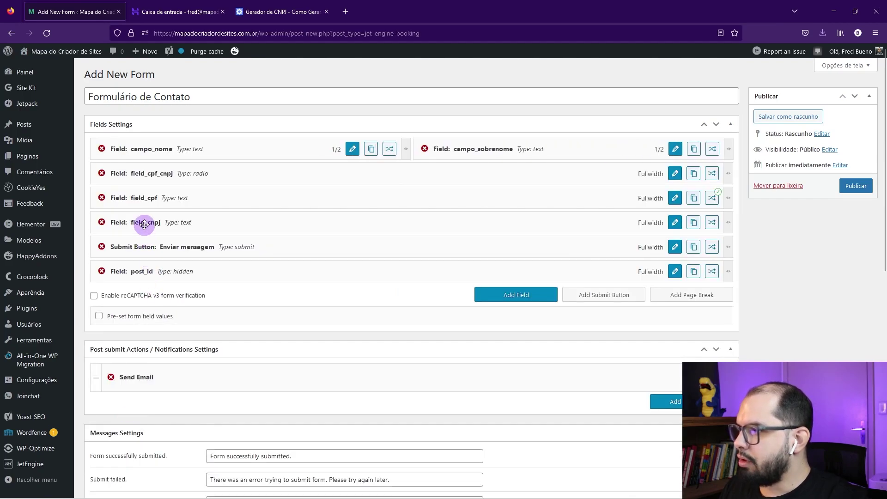
# Step: Add and apply a field_cnpj rule: show this field if field_cpf_cnpj Equal 'CNPJ'
pyautogui.click(712, 222)
pyautogui.click(129, 178)
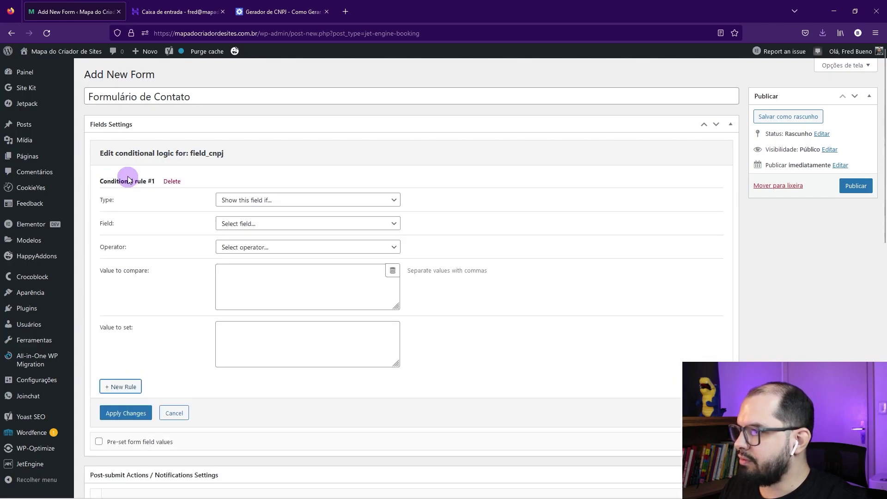
pyautogui.click(244, 199)
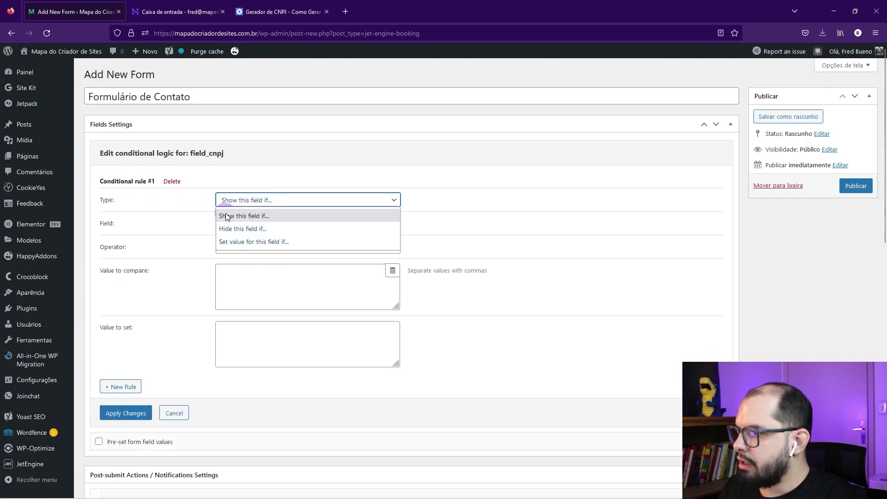
pyautogui.click(254, 216)
pyautogui.click(241, 223)
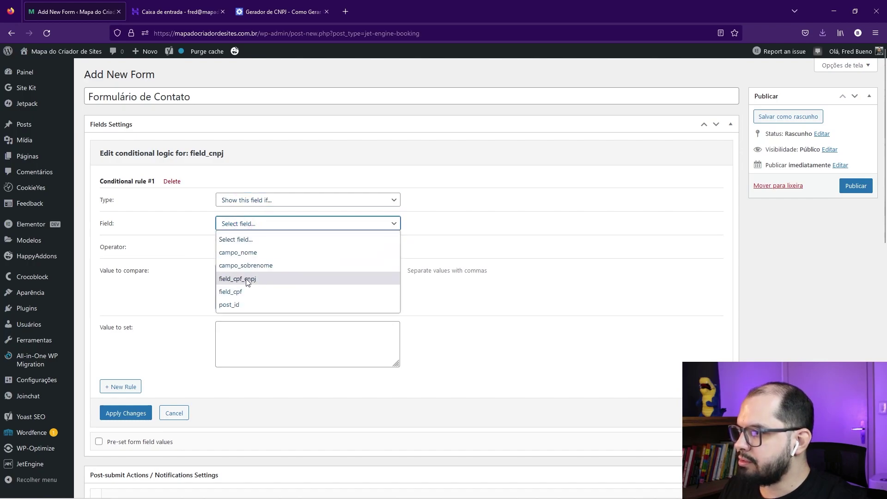
pyautogui.click(253, 279)
pyautogui.click(250, 247)
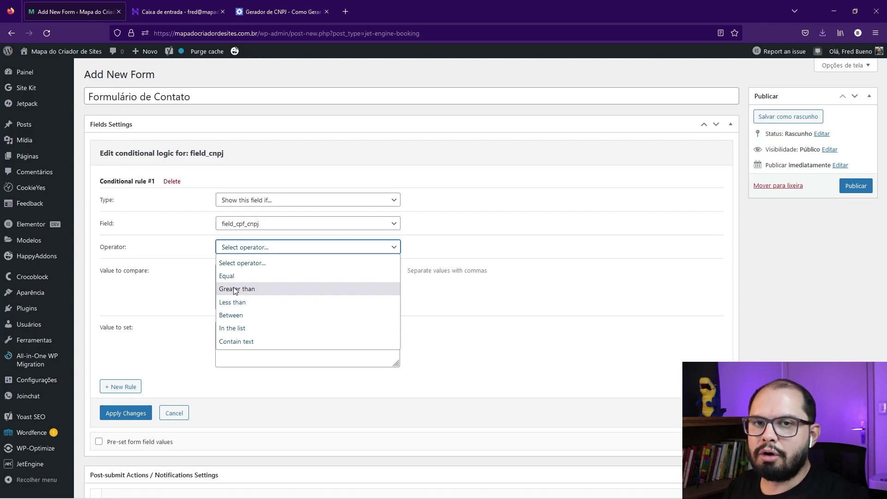
pyautogui.click(228, 277)
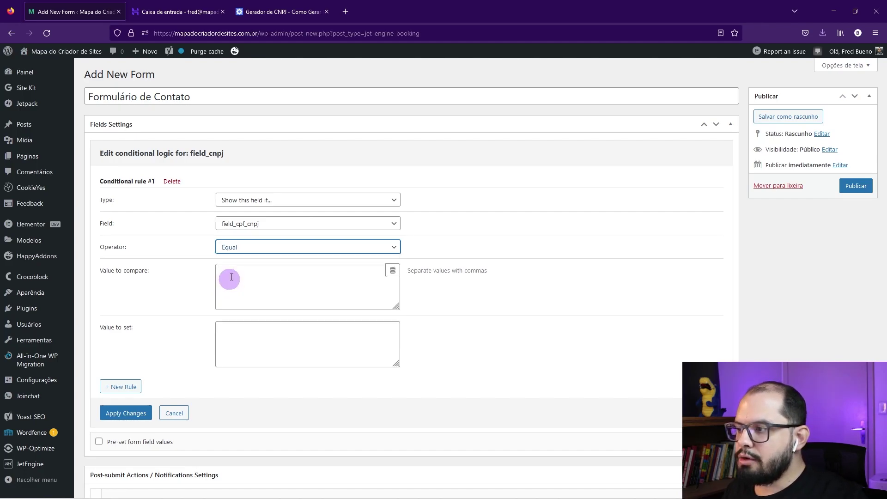
pyautogui.click(233, 293)
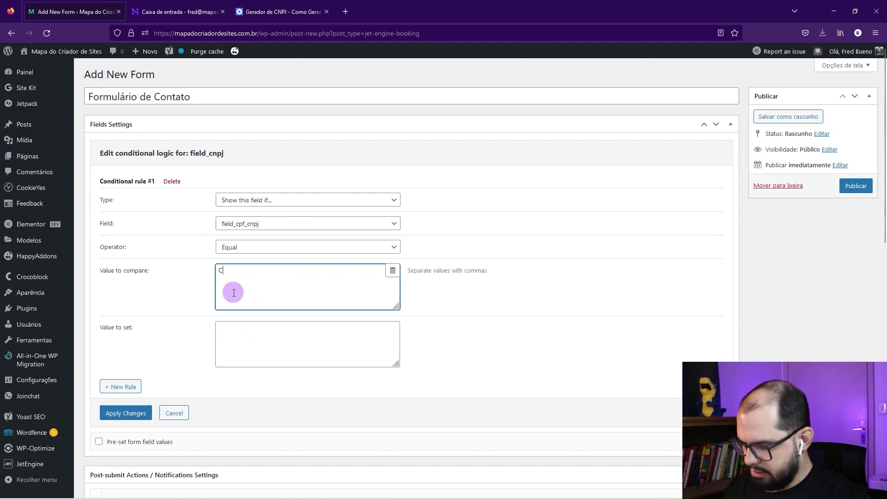
pyautogui.write('CNPJ')
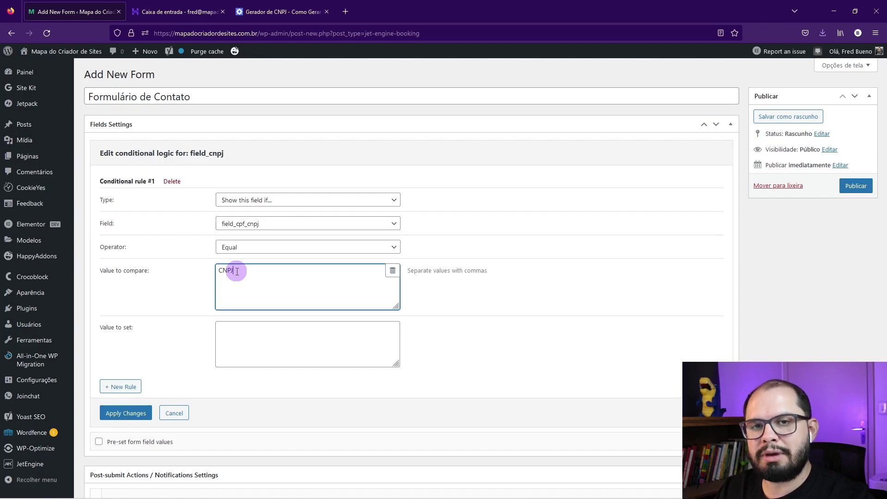
pyautogui.click(119, 415)
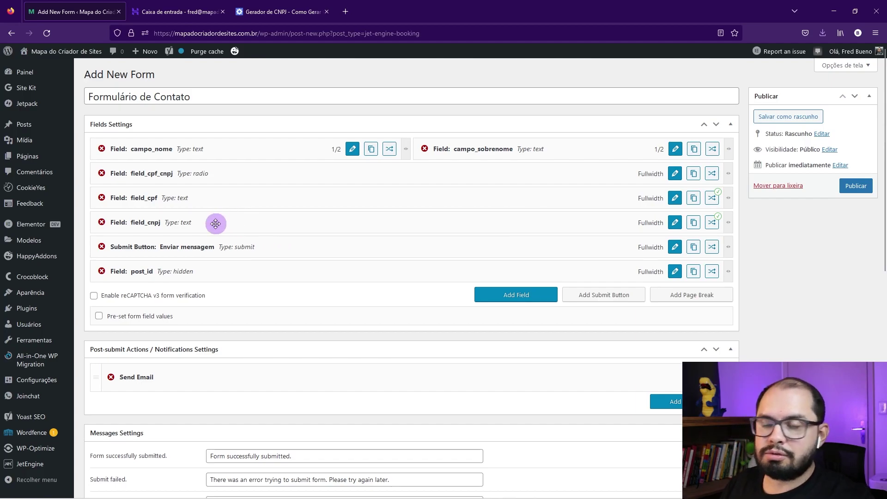
# Step: Set the Send Email notification to go to a custom recipient email address
pyautogui.scroll(-3, 216, 224)
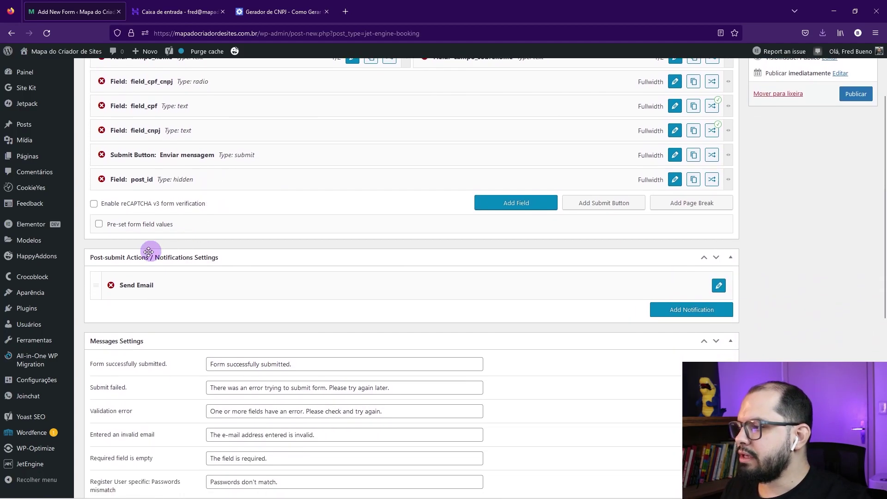
pyautogui.click(719, 284)
pyautogui.scroll(-2, 451, 289)
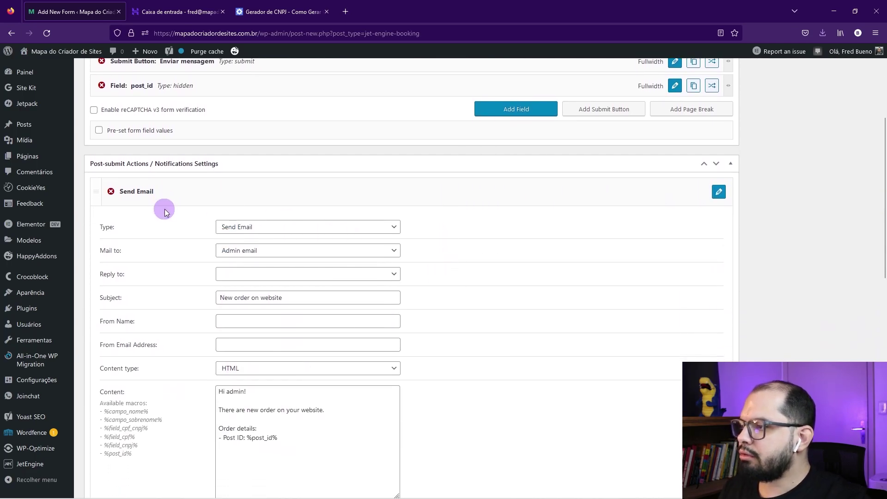
pyautogui.click(242, 226)
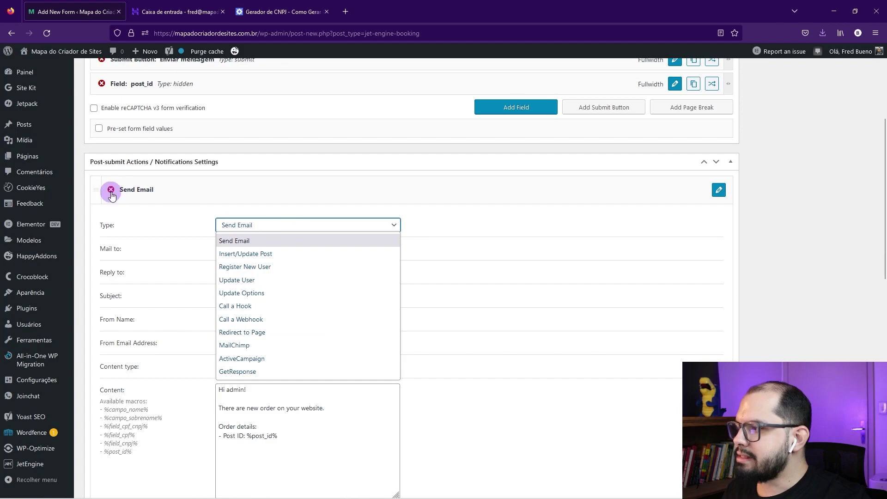
pyautogui.click(241, 241)
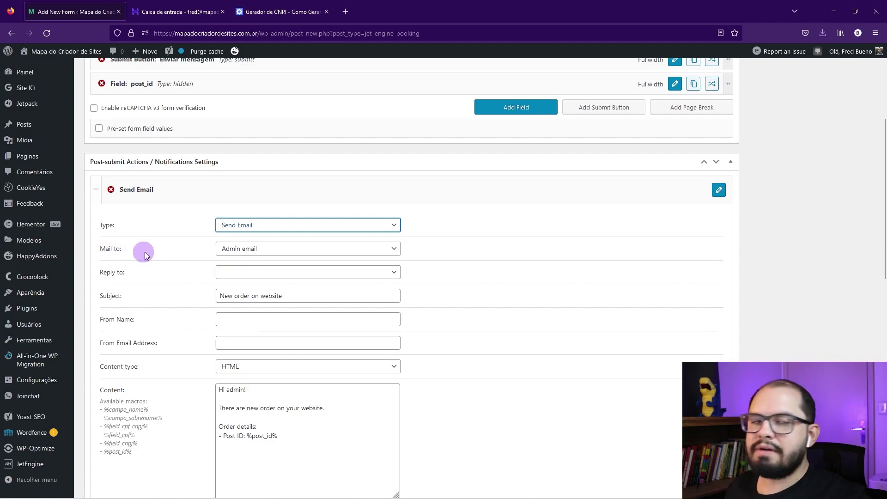
pyautogui.click(266, 252)
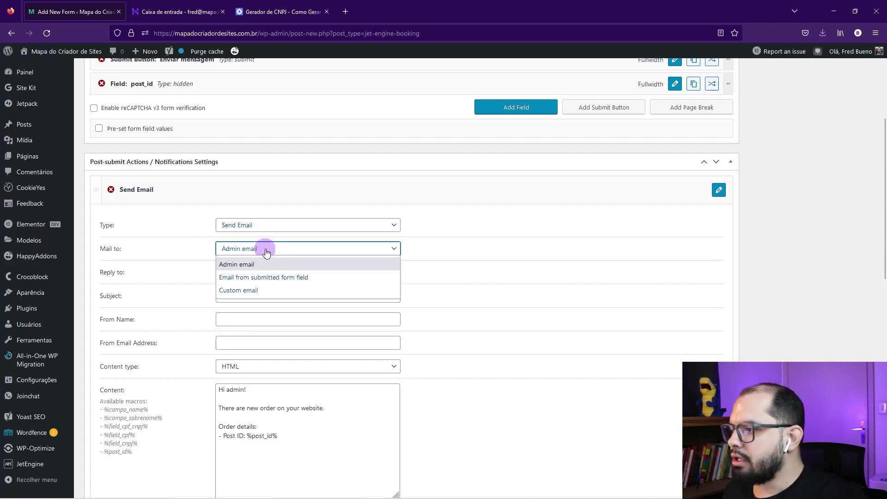
pyautogui.click(232, 292)
pyautogui.click(244, 272)
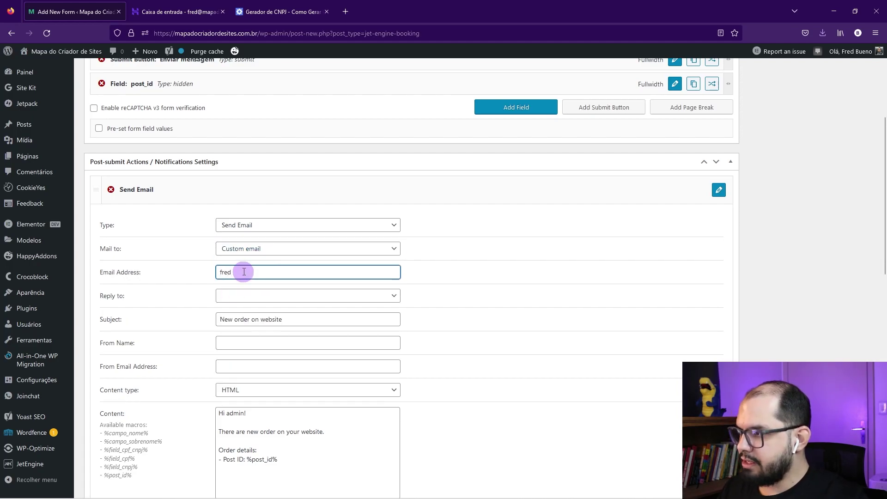
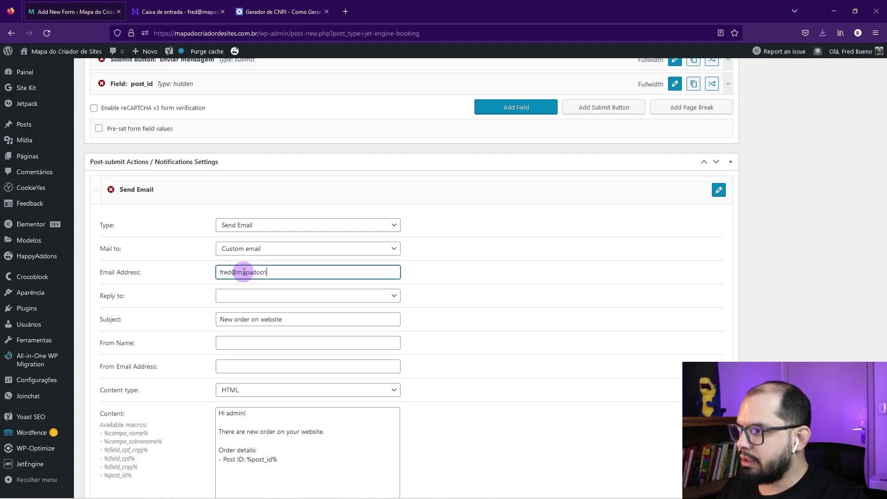
# Step: Try the form-field Reply to option, then reset Reply to to none
pyautogui.click(230, 296)
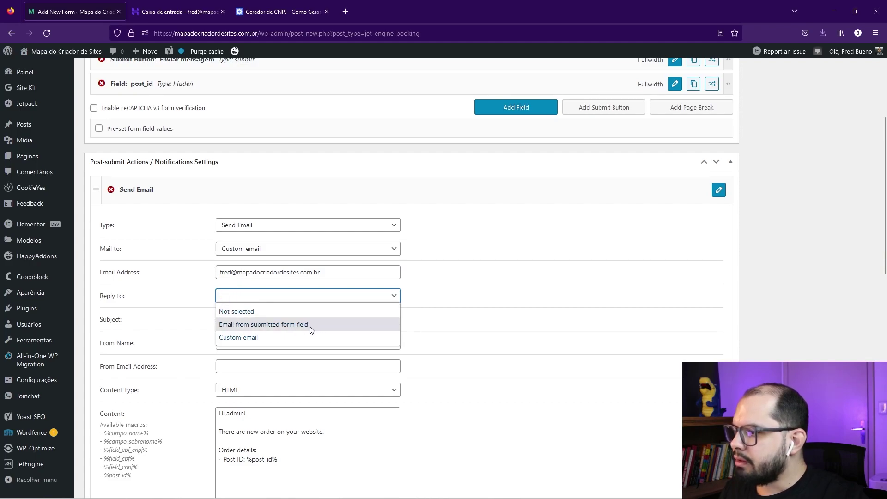
pyautogui.click(258, 324)
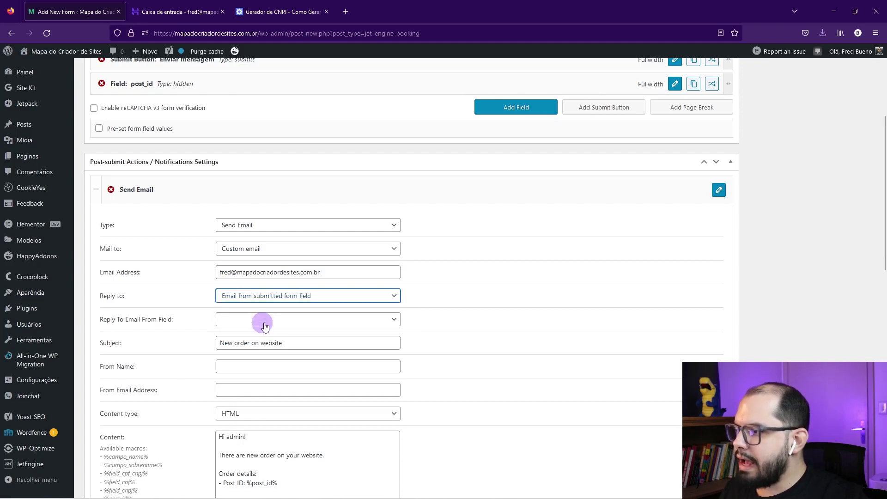
pyautogui.click(230, 319)
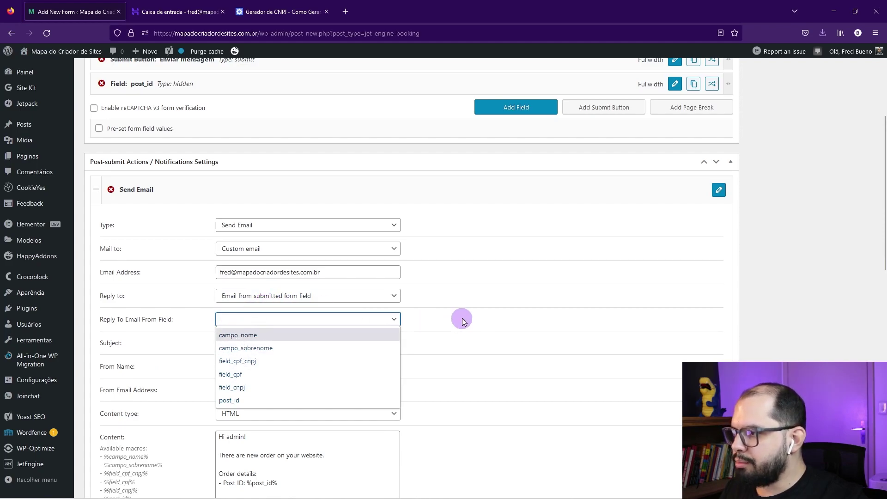
pyautogui.click(365, 296)
pyautogui.click(237, 311)
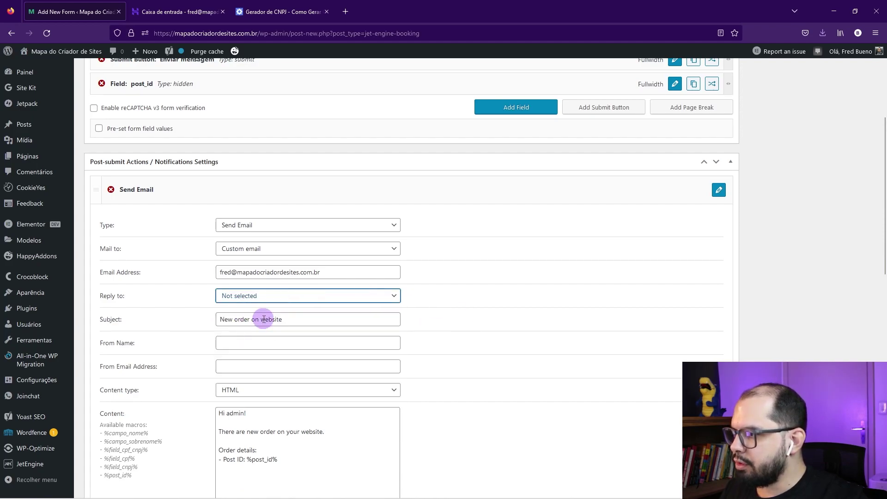
# Step: Add a new field_name text field and move it directly below campo_nome
pyautogui.scroll(4, 516, 304)
pyautogui.click(522, 294)
pyautogui.moveTo(263, 292); pyautogui.dragTo(278, 170)
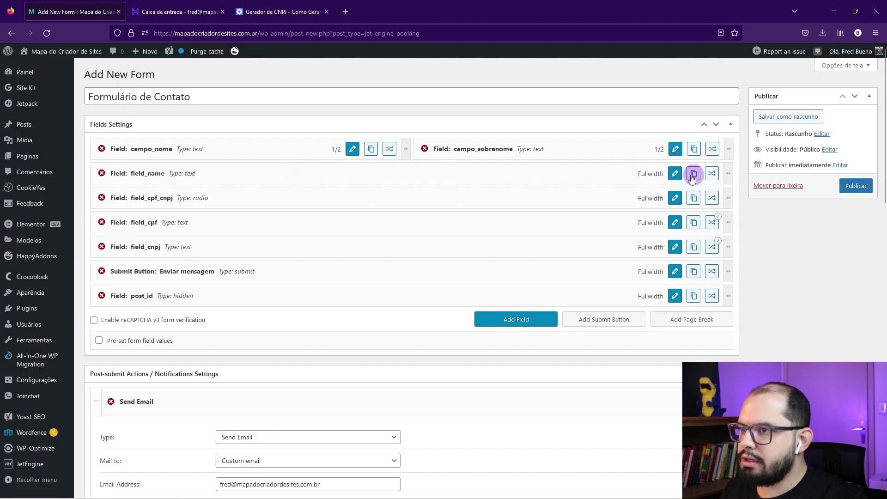
# Step: Change the new field into a Text field of the Email input type
pyautogui.click(675, 171)
pyautogui.click(238, 181)
pyautogui.click(234, 196)
pyautogui.click(232, 204)
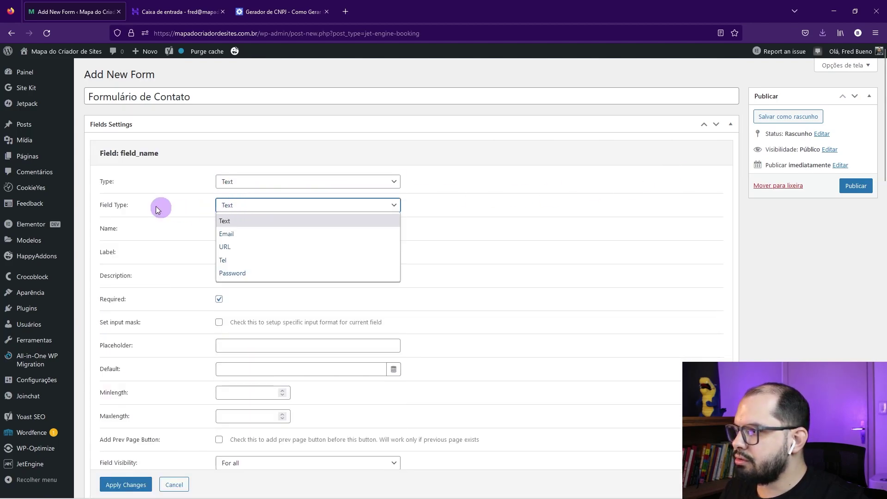
pyautogui.click(237, 233)
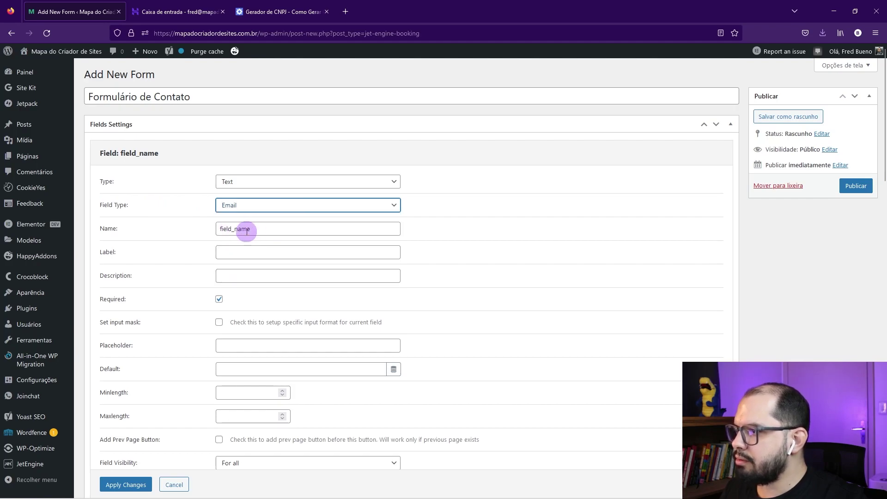
# Step: Rename it field_email, label 'E-mail', describe 'Informe seu e-mail profissional', and apply
pyautogui.moveTo(238, 232); pyautogui.dragTo(292, 230)
pyautogui.write('email')
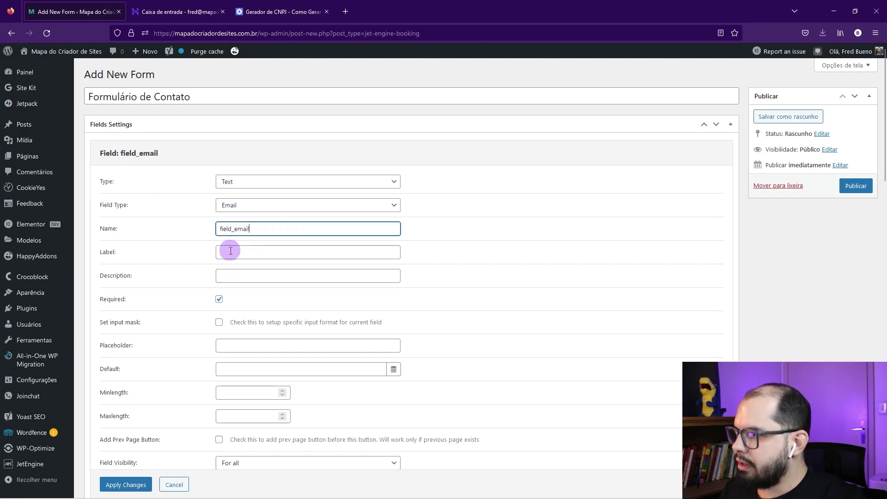
pyautogui.click(230, 251)
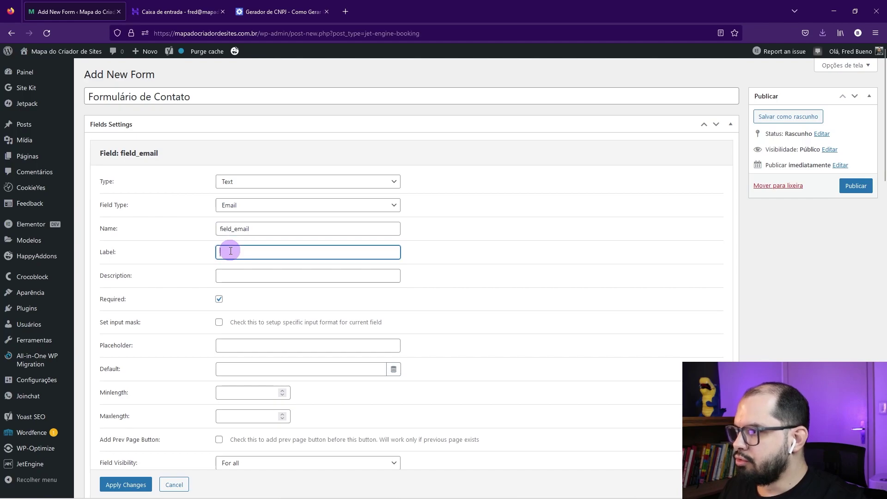
pyautogui.write('E-mail')
pyautogui.press('Tab')
pyautogui.write('Informe seu e-mail profissional')
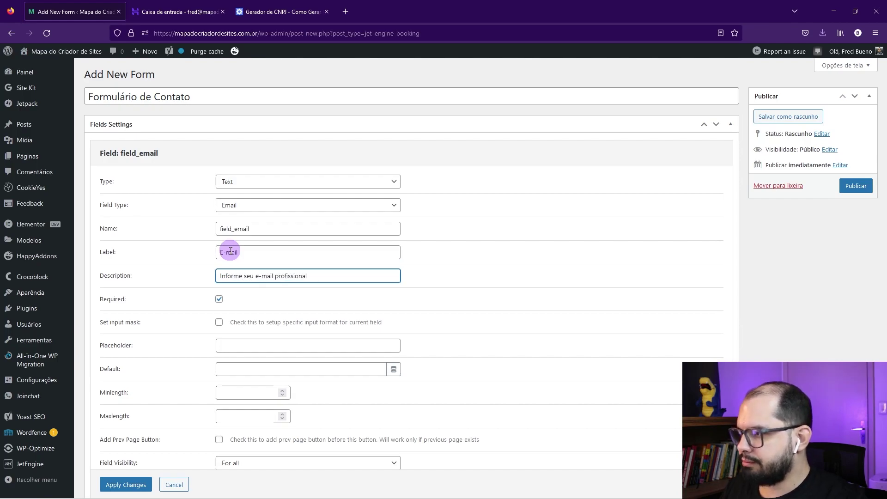
pyautogui.scroll(-1, 207, 312)
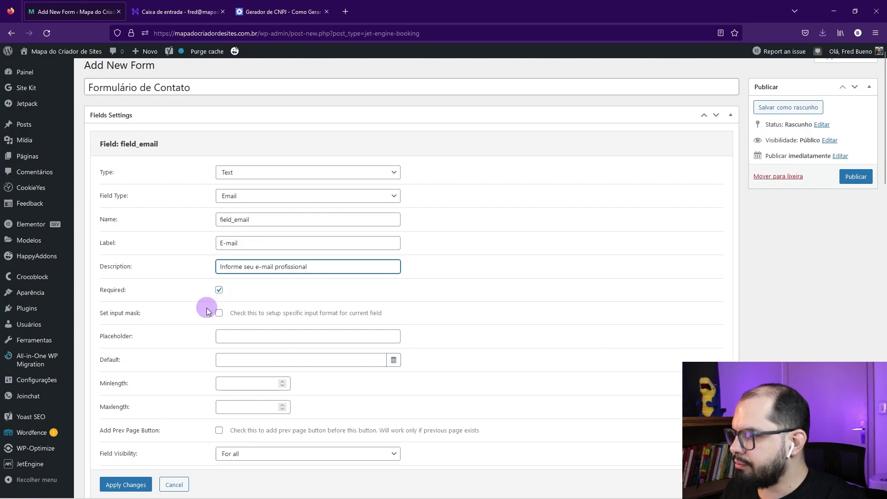
pyautogui.scroll(-2, 208, 312)
pyautogui.click(125, 424)
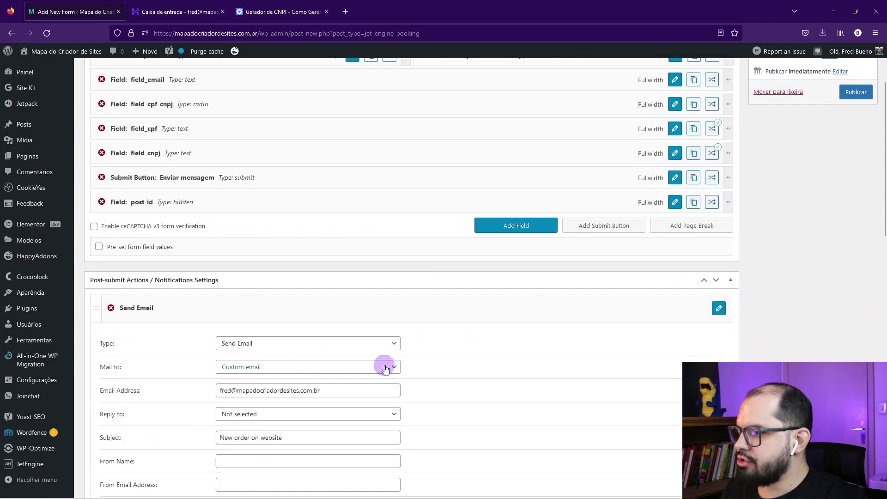
pyautogui.scroll(-4, 386, 368)
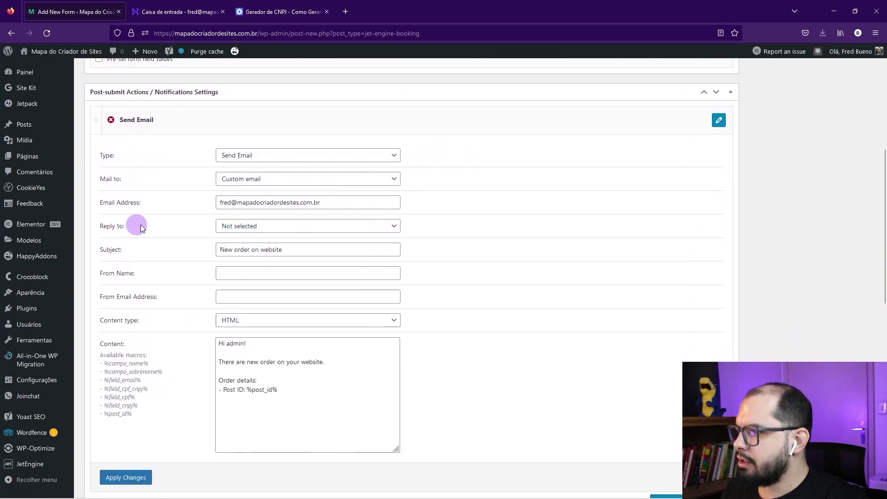
# Step: Set Reply to 'Email from submitted form field' using field_email
pyautogui.click(231, 226)
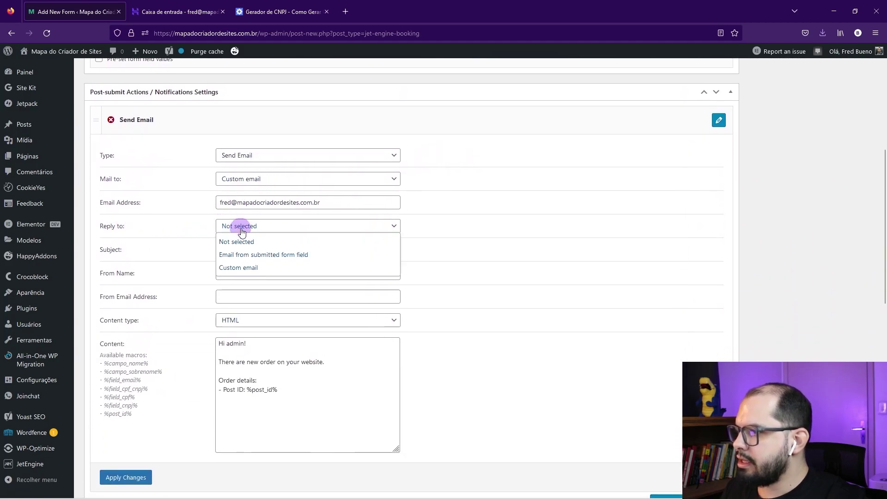
pyautogui.click(268, 256)
pyautogui.click(252, 250)
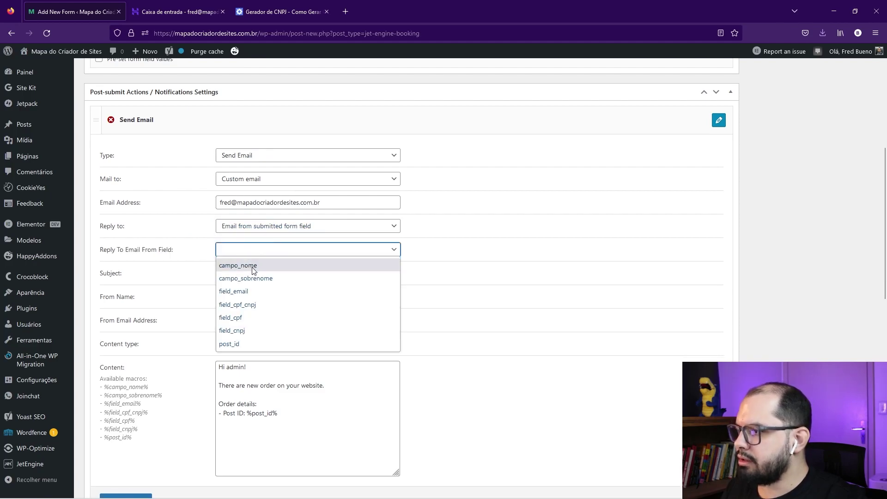
pyautogui.click(239, 291)
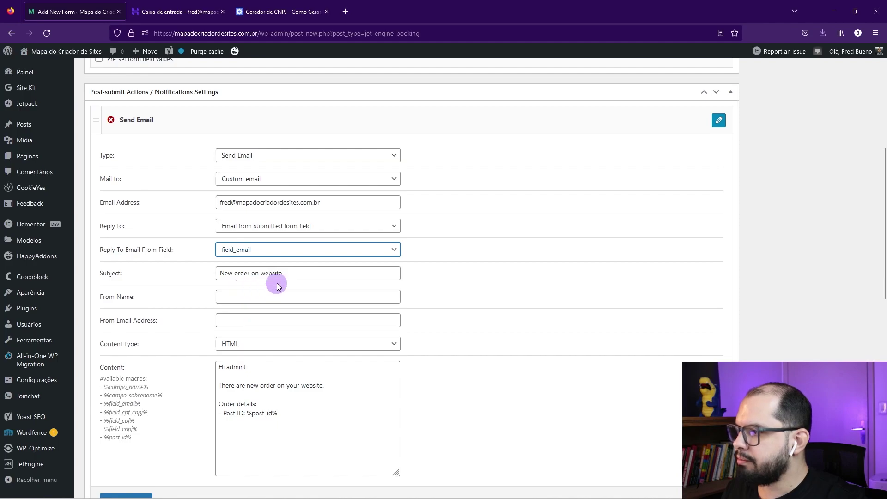
# Step: Set the subject to 'Formulário do Site' and the sender name to 'Site Mapa do Criador de Sites'
pyautogui.moveTo(283, 273); pyautogui.dragTo(198, 270)
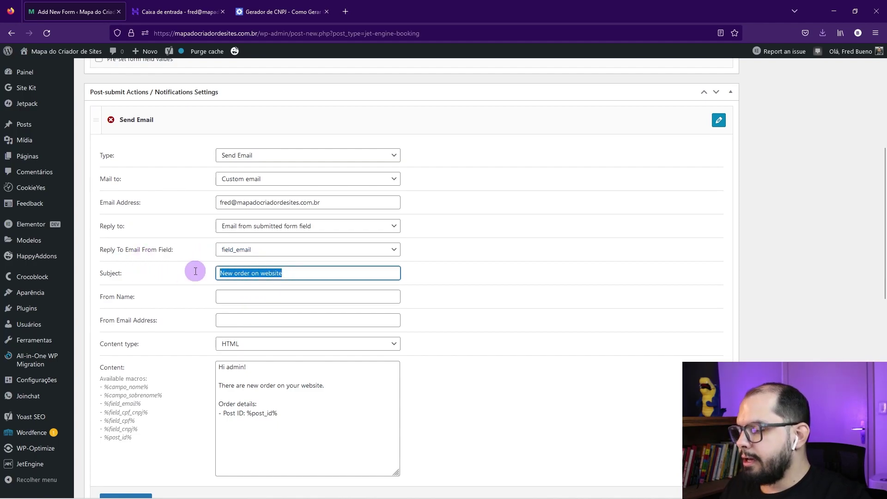
pyautogui.write('Formul')
pyautogui.press('BackSpace')
pyautogui.write('mu')
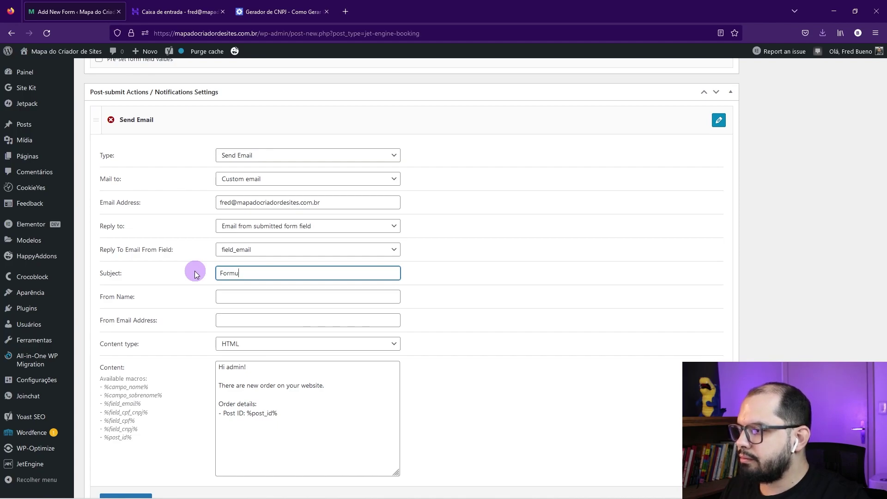
pyautogui.write('lário do Site')
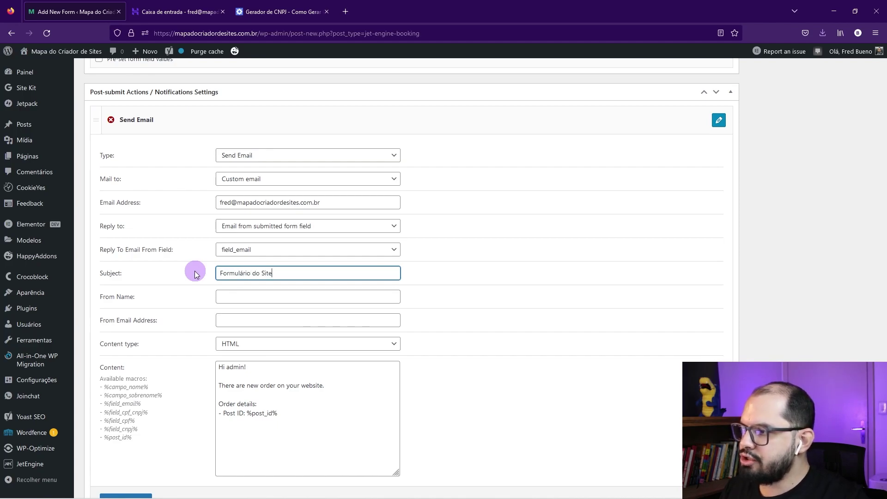
pyautogui.click(249, 301)
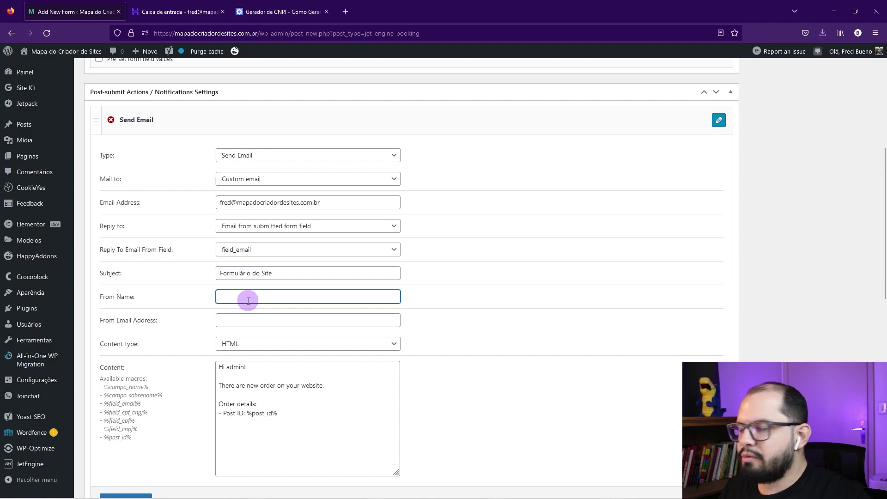
pyautogui.write('Site')
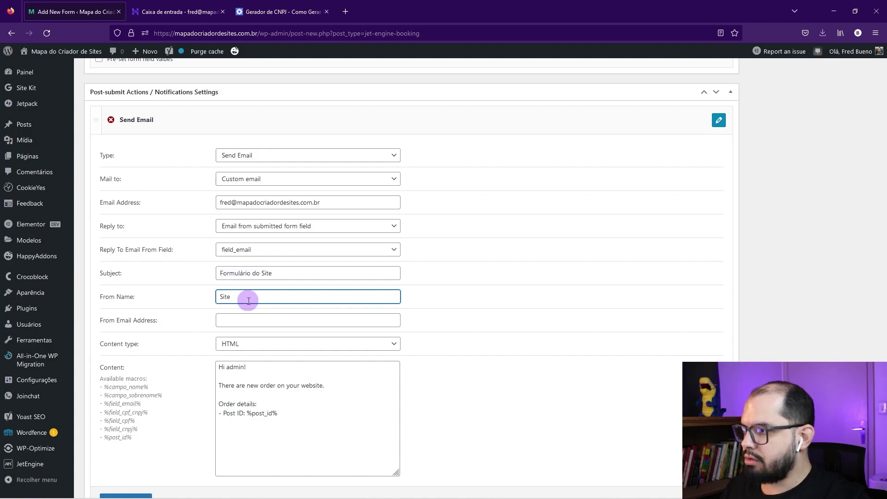
pyautogui.write(' doMapa do Criadro ')
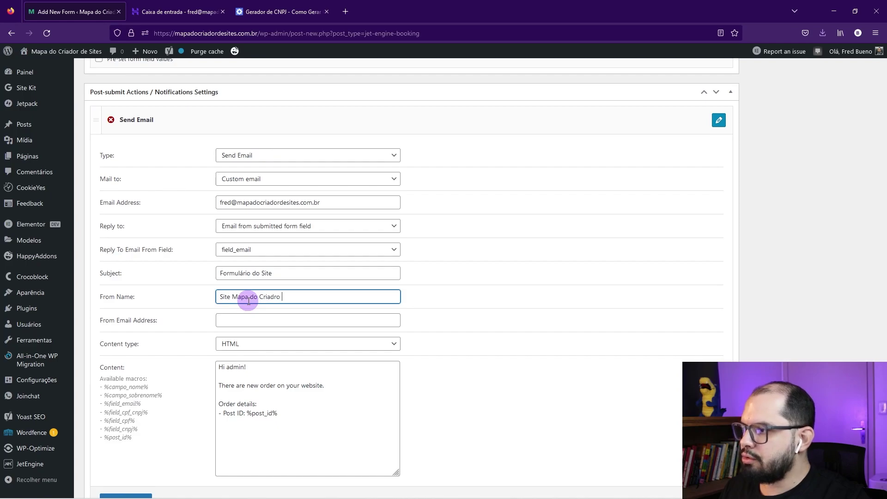
pyautogui.press('BackSpace')
pyautogui.press('BackSpace')
pyautogui.press('BackSpace')
pyautogui.write('or de Sites')
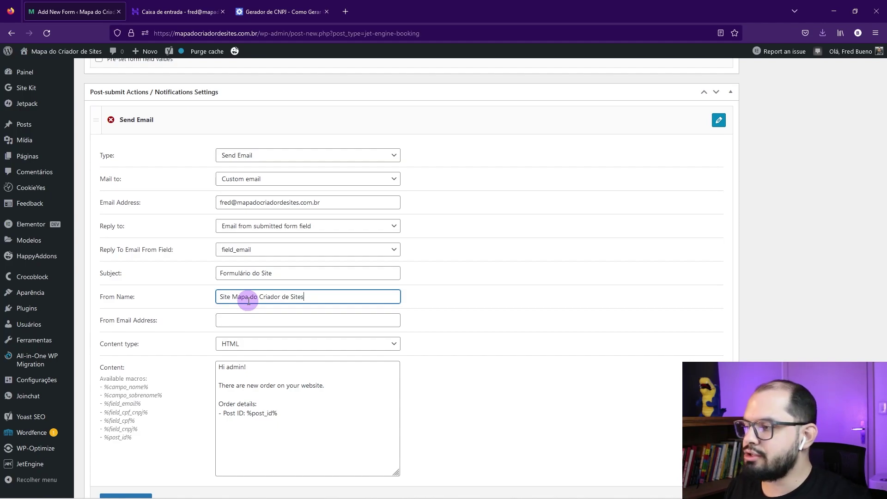
pyautogui.moveTo(311, 294); pyautogui.dragTo(218, 295)
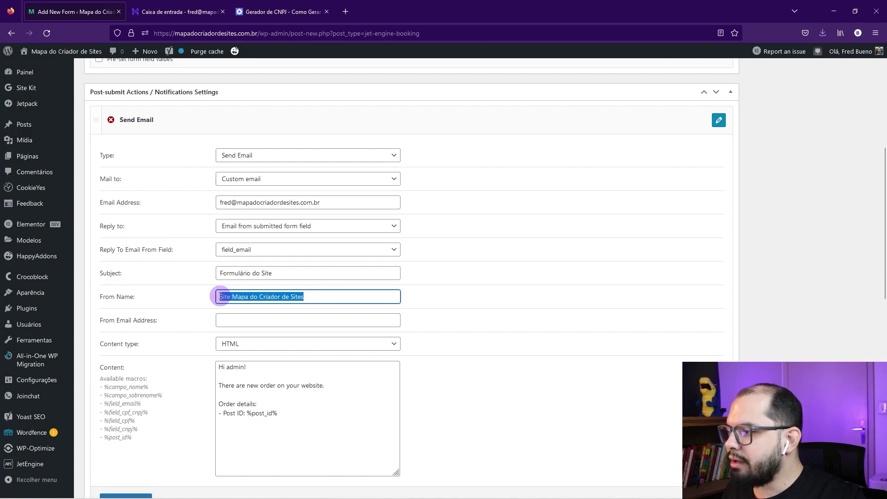
# Step: Copy the recipient address into From Email Address and select the 'Hi admin!' greeting to replace
pyautogui.click(234, 318)
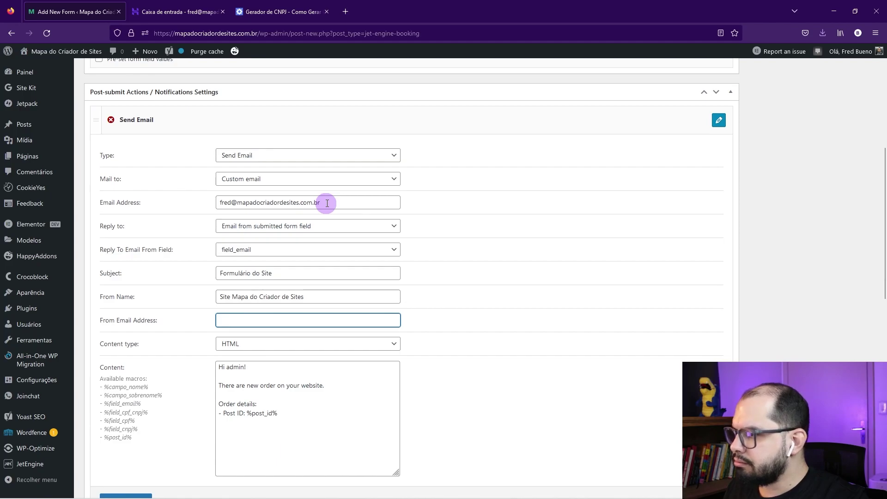
pyautogui.moveTo(321, 202); pyautogui.dragTo(206, 203)
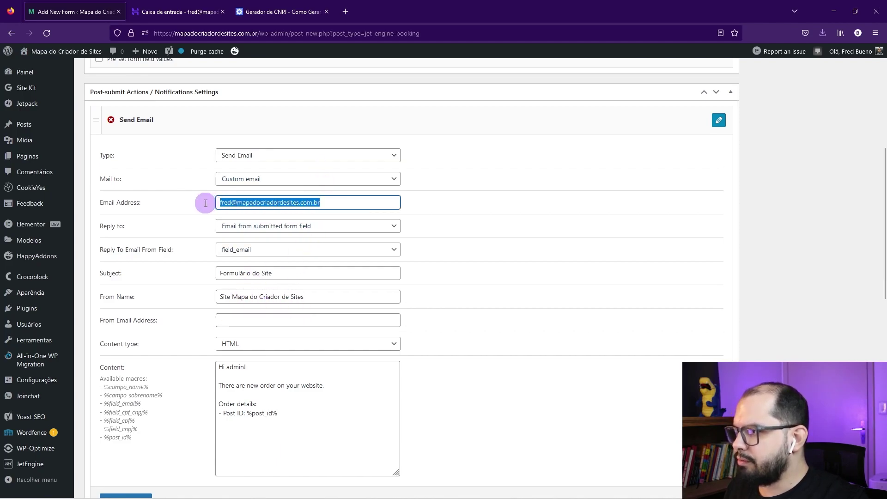
pyautogui.hotkey('ctrl', 'c')
pyautogui.click(229, 320)
pyautogui.hotkey('ctrl', 'v')
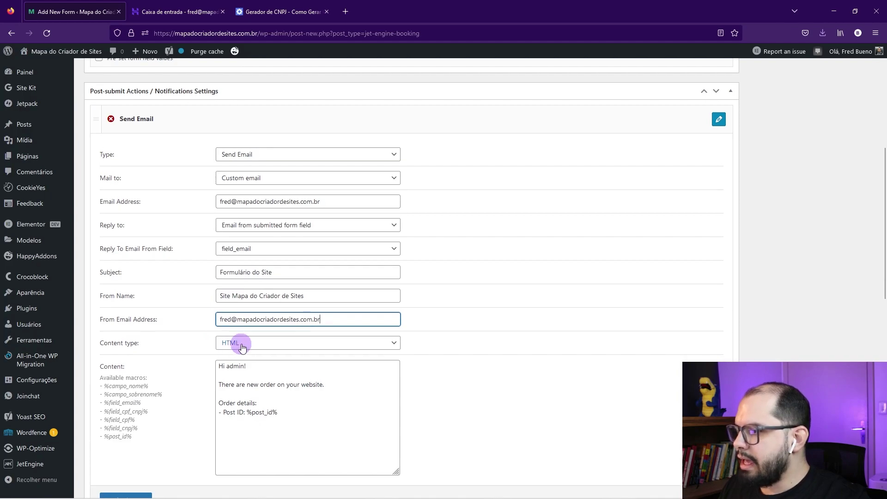
pyautogui.scroll(-1, 248, 323)
pyautogui.moveTo(248, 323); pyautogui.dragTo(182, 308)
# Step: Rewrite the email opening as 'Olá Fred!', a new-message sentence and the heading 'Detalhes da mensagem:'
pyautogui.write('Ol')
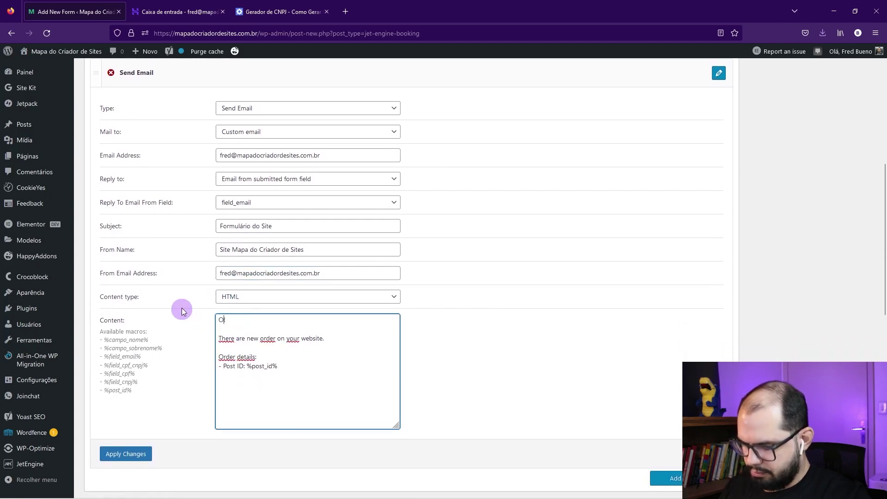
pyautogui.write('á Fred!')
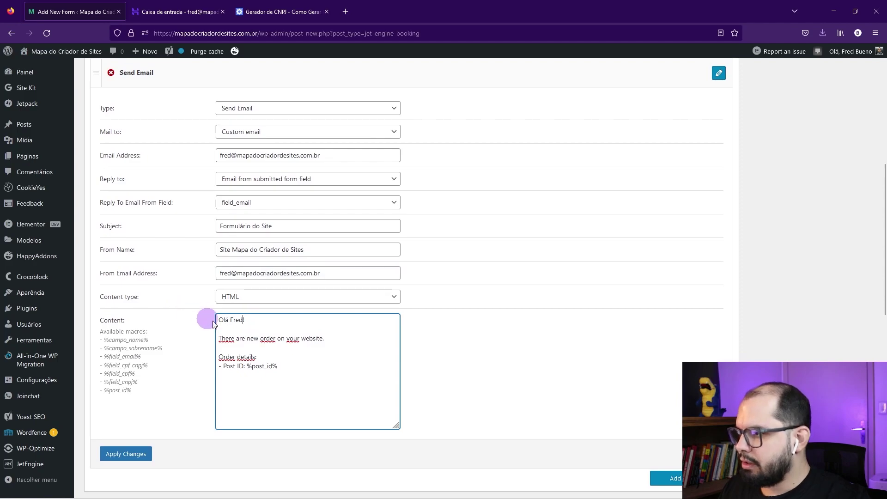
pyautogui.moveTo(332, 338); pyautogui.dragTo(206, 338)
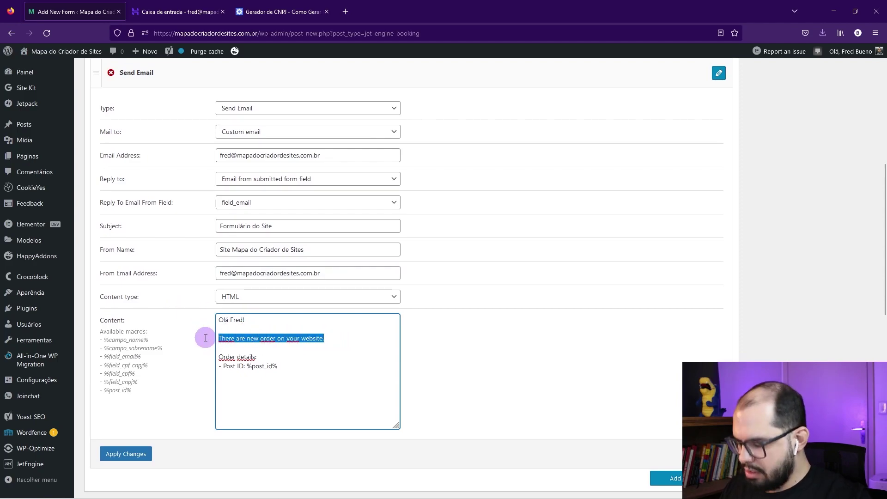
pyautogui.press('BackSpace')
pyautogui.write('VO')
pyautogui.write('oc')
pyautogui.write('ê tem um')
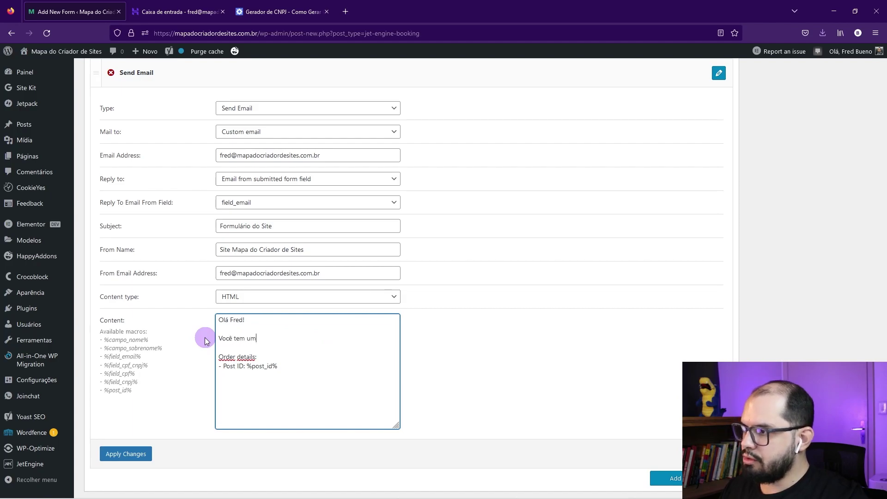
pyautogui.write('a nova mensagem ')
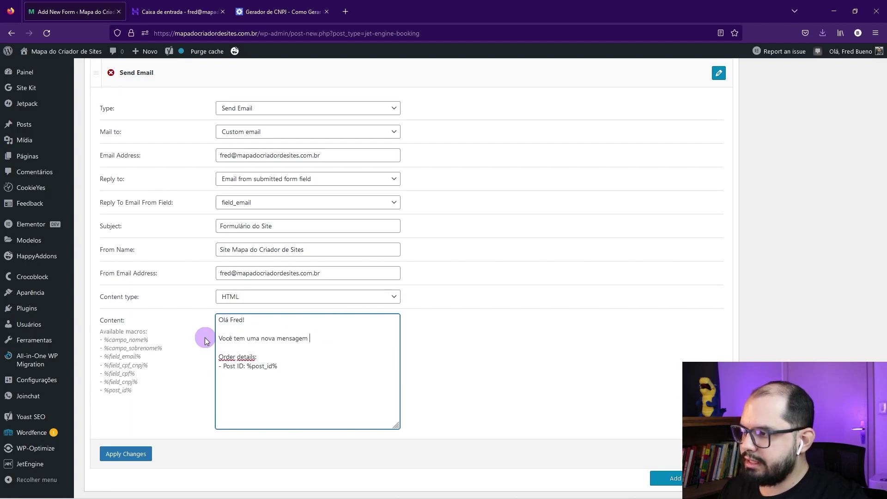
pyautogui.write('vinda do Site.')
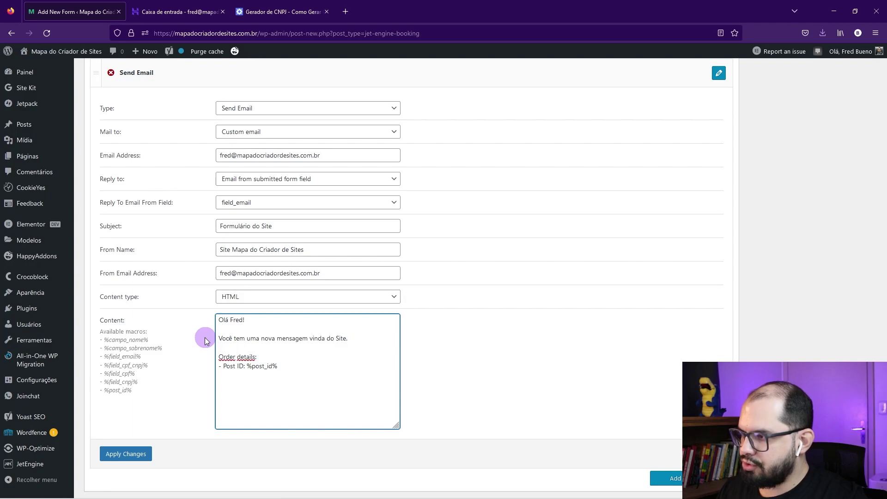
pyautogui.moveTo(256, 357); pyautogui.dragTo(213, 361)
pyautogui.write('Detalh')
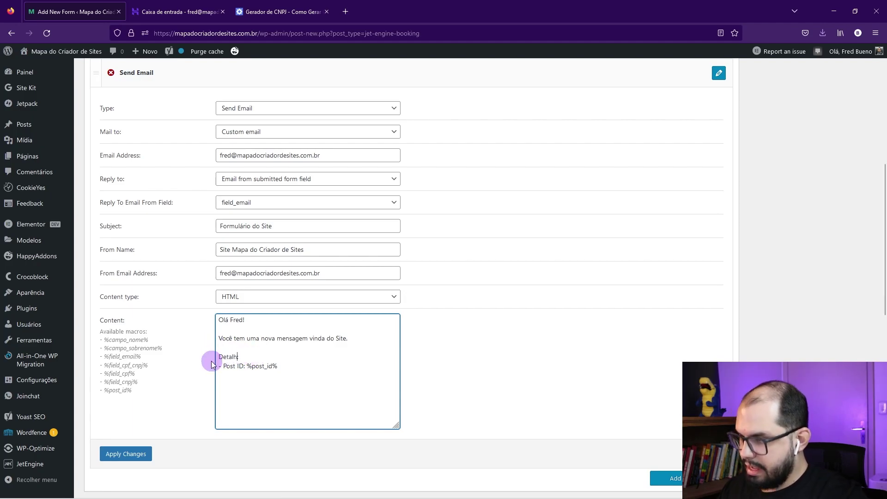
pyautogui.write('es da mensagem:')
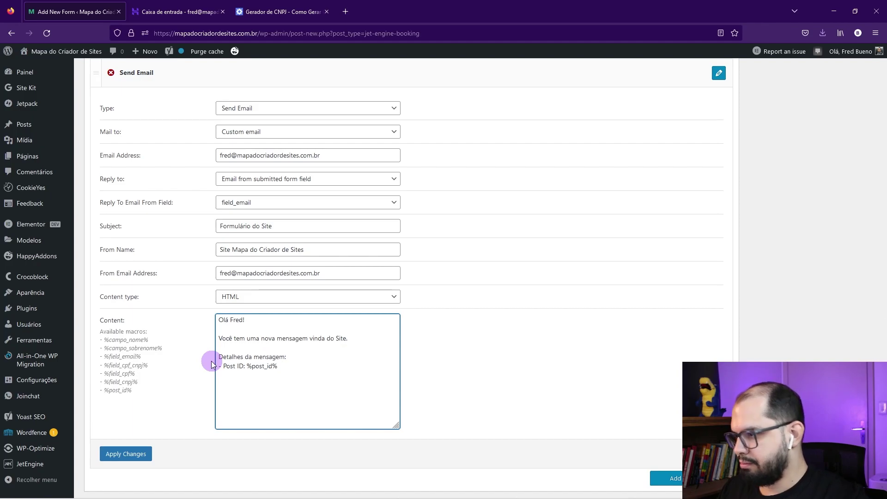
# Step: Paste the macro list into the body and label the first lines Nome:, Sobrenome: and E-mail:
pyautogui.moveTo(132, 391); pyautogui.dragTo(97, 342)
pyautogui.moveTo(277, 366); pyautogui.dragTo(219, 369)
pyautogui.hotkey('ctrl', 'v')
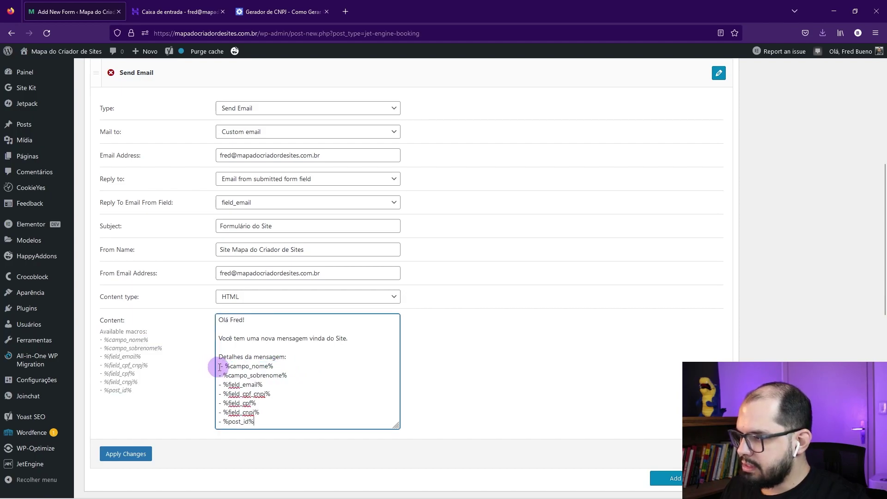
pyautogui.click(219, 367)
pyautogui.write('Nome:')
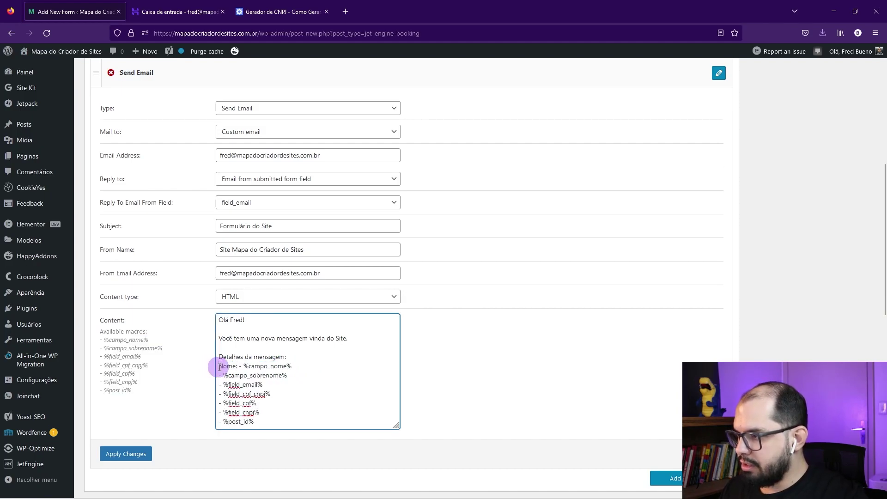
pyautogui.press('Delete')
pyautogui.press('Delete')
pyautogui.click(219, 376)
pyautogui.write('Sobren')
pyautogui.write('ome:')
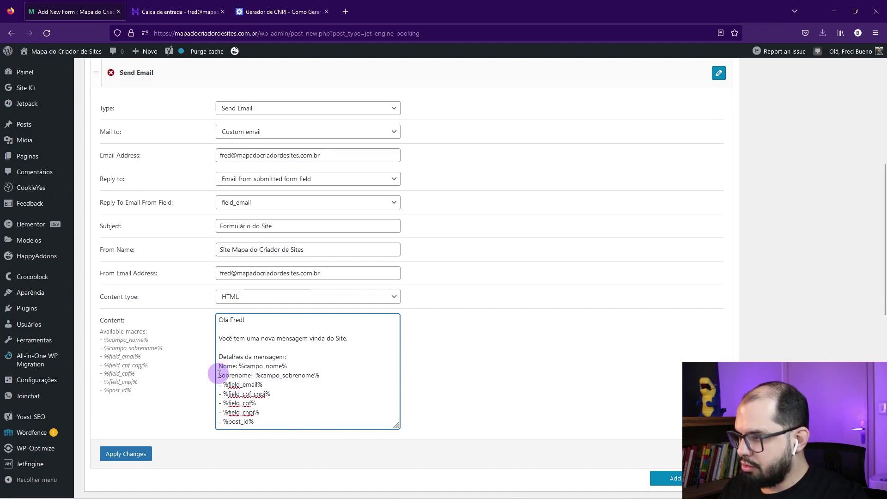
pyautogui.press('Delete')
pyautogui.press('Delete')
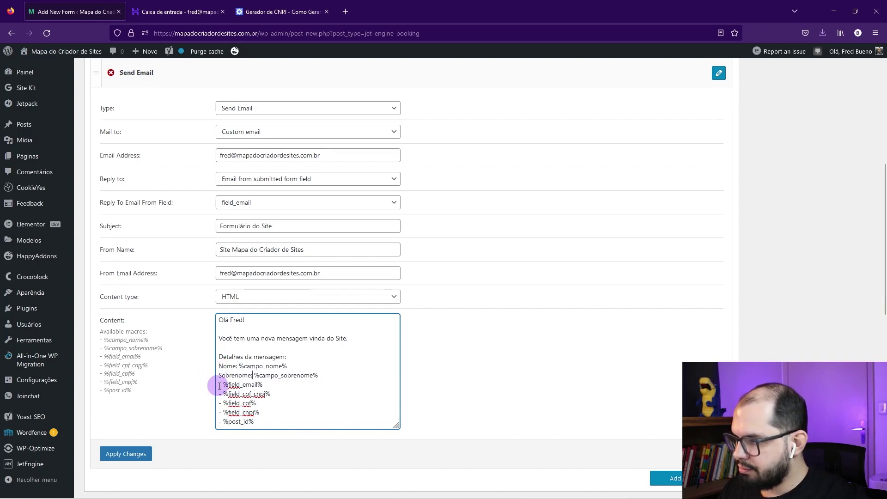
pyautogui.click(219, 386)
pyautogui.write('E-mail')
pyautogui.press('Delete')
pyautogui.write(':')
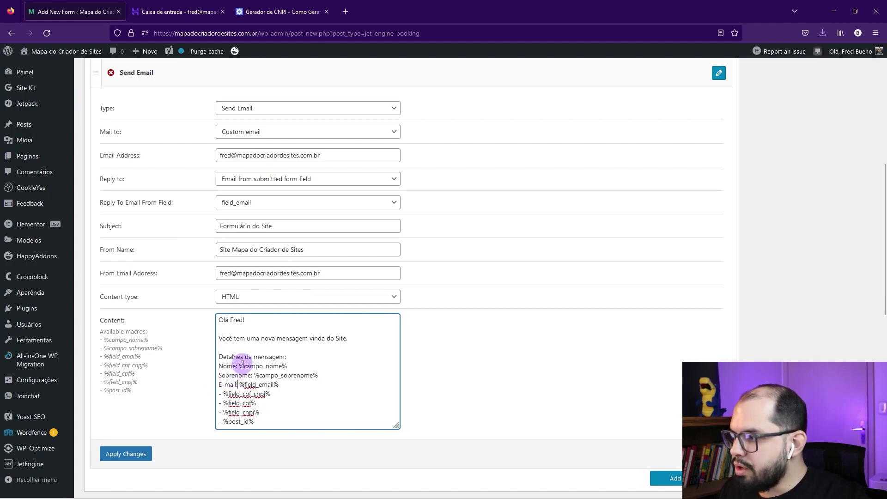
# Step: Label the remaining macros Tipo do Documento:, CPF:, CNPJ: and ID da página, then apply
pyautogui.moveTo(238, 366); pyautogui.dragTo(287, 366)
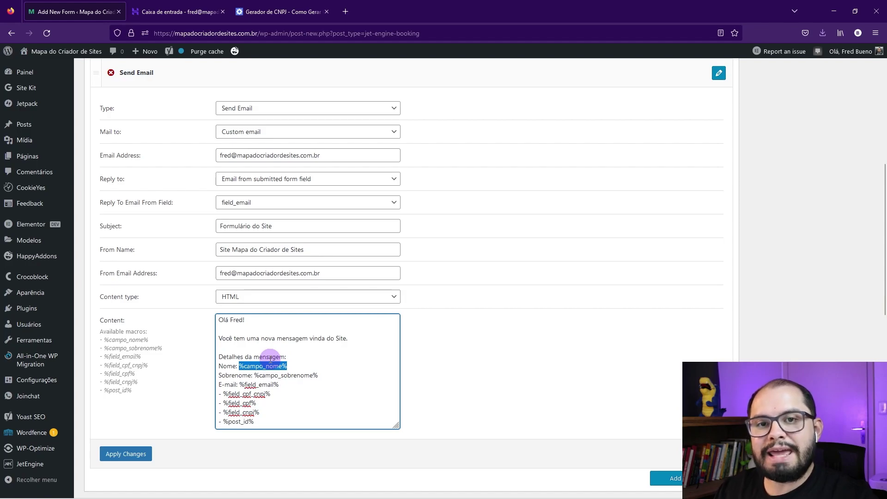
pyautogui.moveTo(222, 393); pyautogui.dragTo(219, 393)
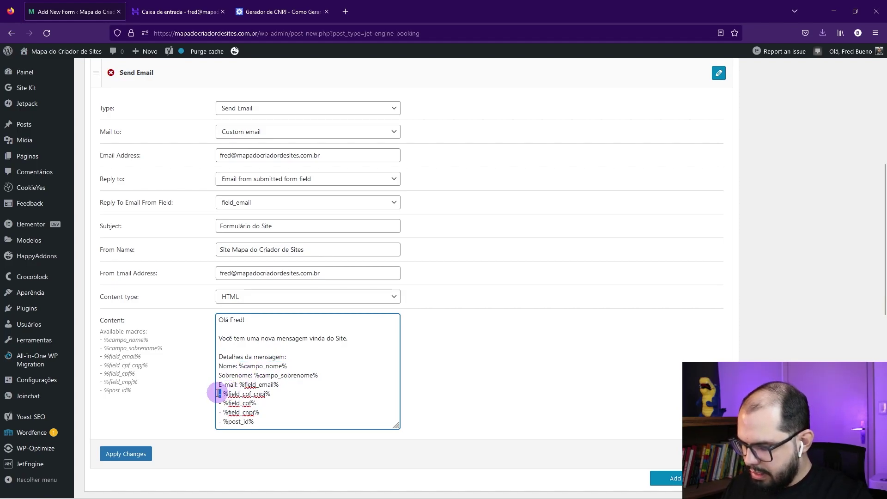
pyautogui.write('Tipo do')
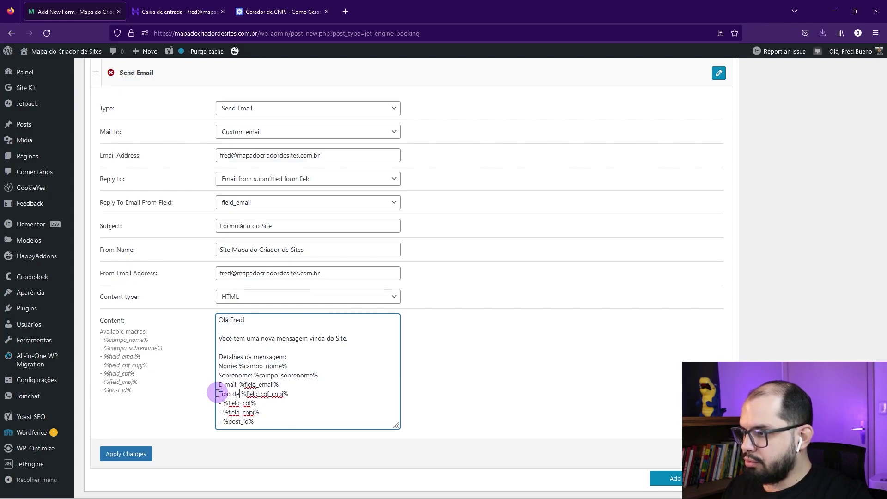
pyautogui.write(' Documento:')
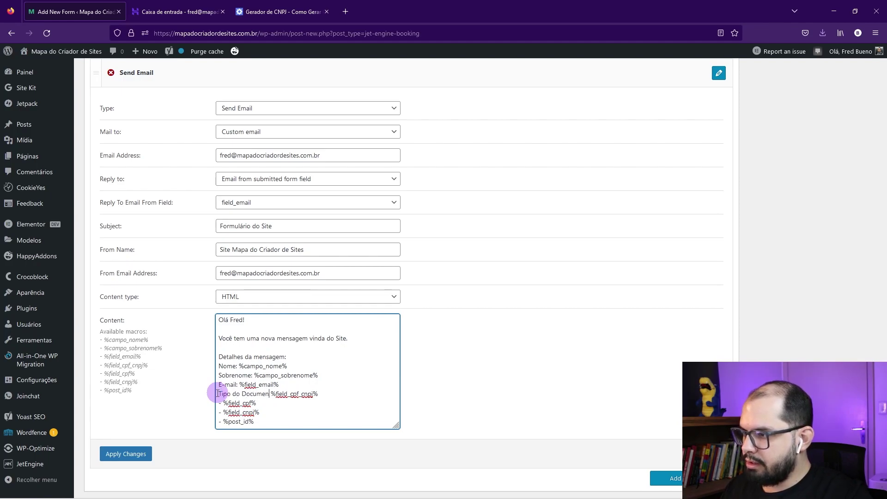
pyautogui.moveTo(223, 403); pyautogui.dragTo(219, 404)
pyautogui.write('CPF:')
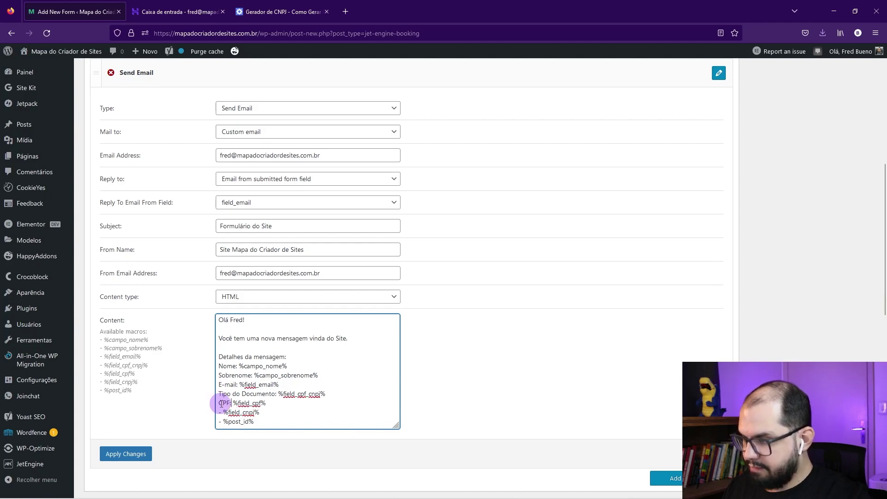
pyautogui.moveTo(224, 412); pyautogui.dragTo(219, 413)
pyautogui.write('CN')
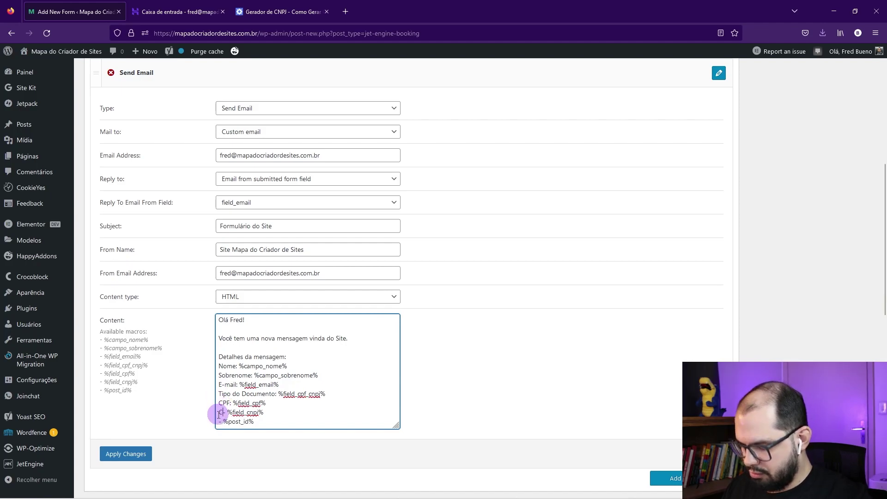
pyautogui.write('PJ:')
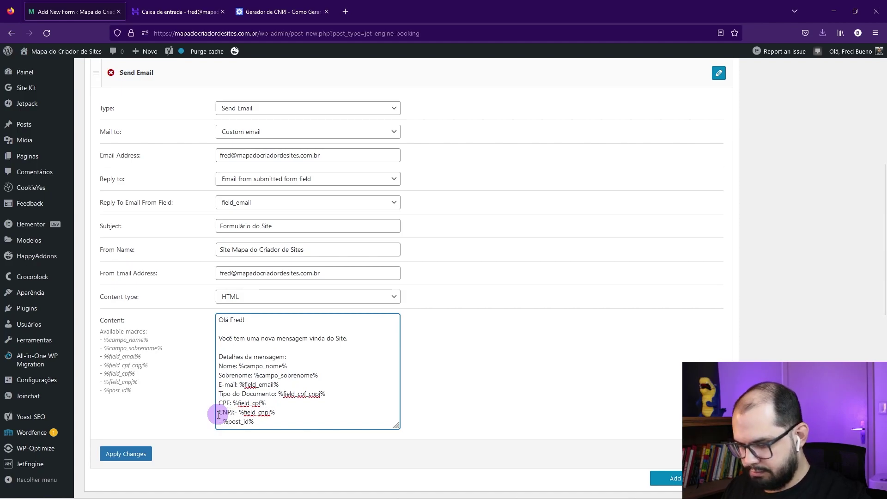
pyautogui.scroll(-2, 222, 415)
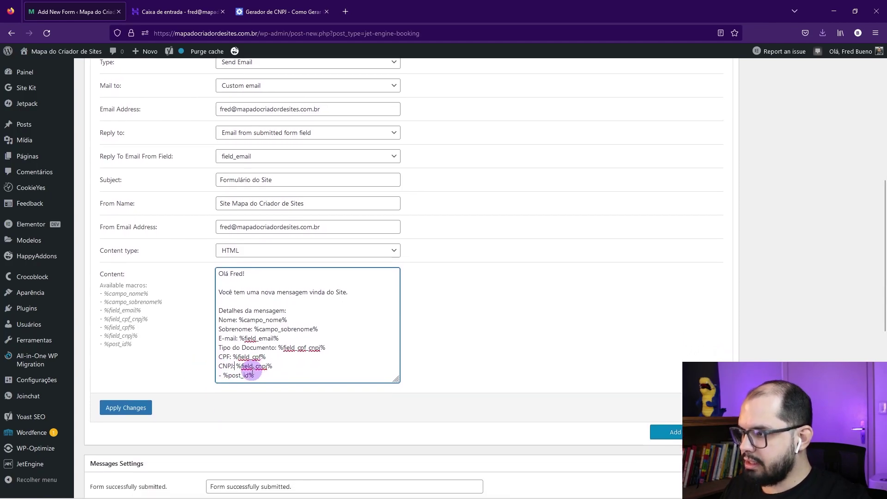
pyautogui.moveTo(224, 375); pyautogui.dragTo(219, 375)
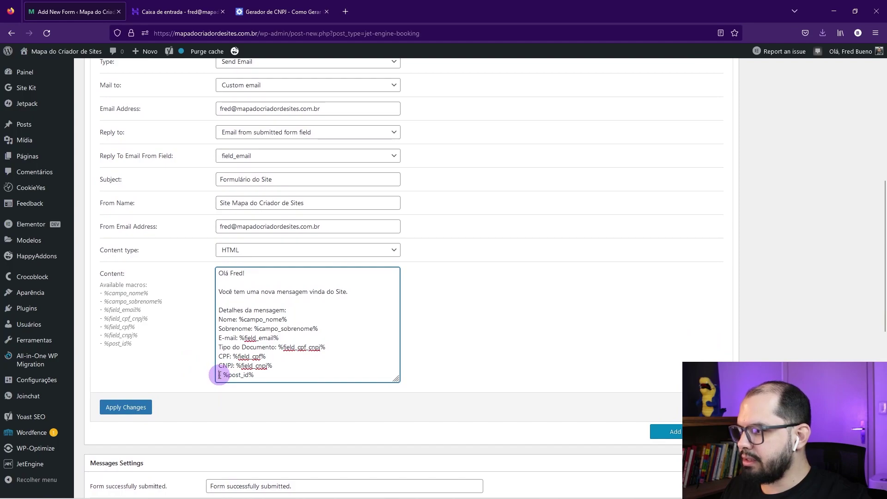
pyautogui.write('ID da p')
pyautogui.write('ágina')
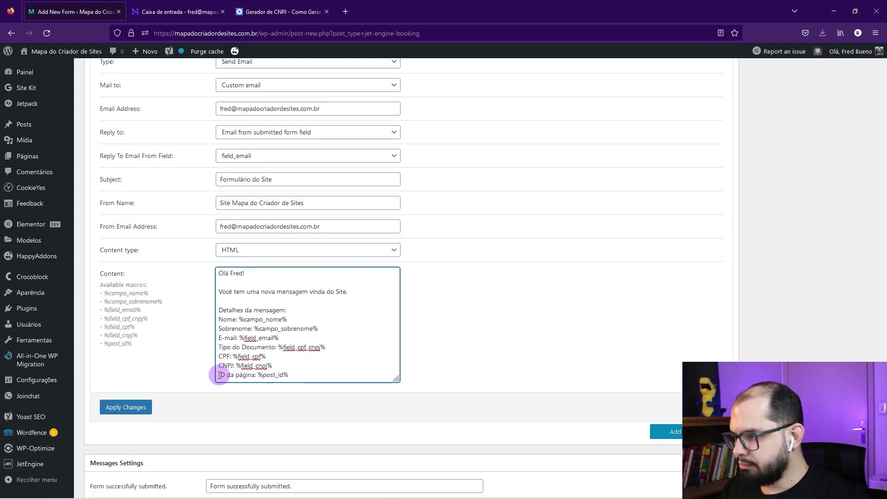
pyautogui.click(119, 408)
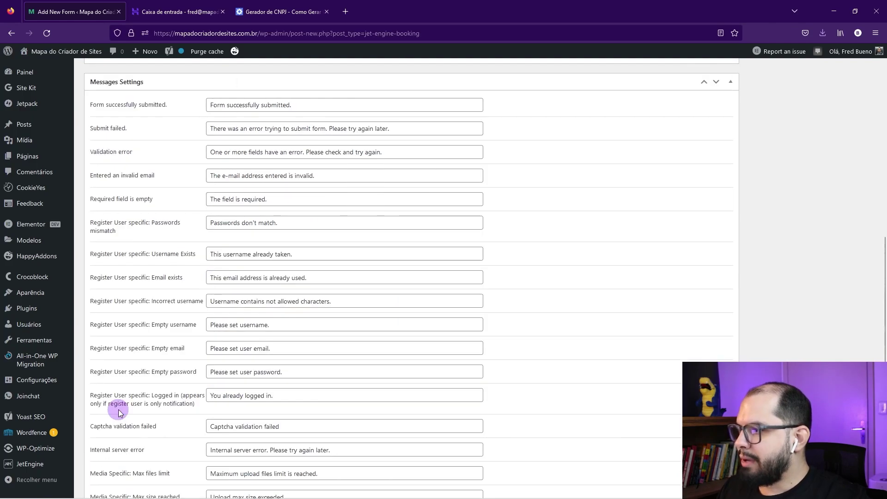
# Step: Review the default success and error texts in Messages Settings, then collapse the section
pyautogui.scroll(4, 356, 251)
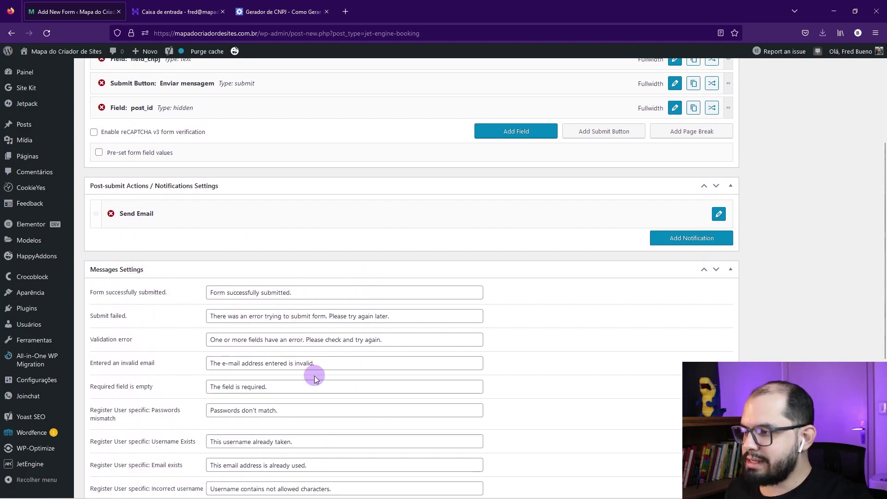
pyautogui.scroll(-3, 315, 376)
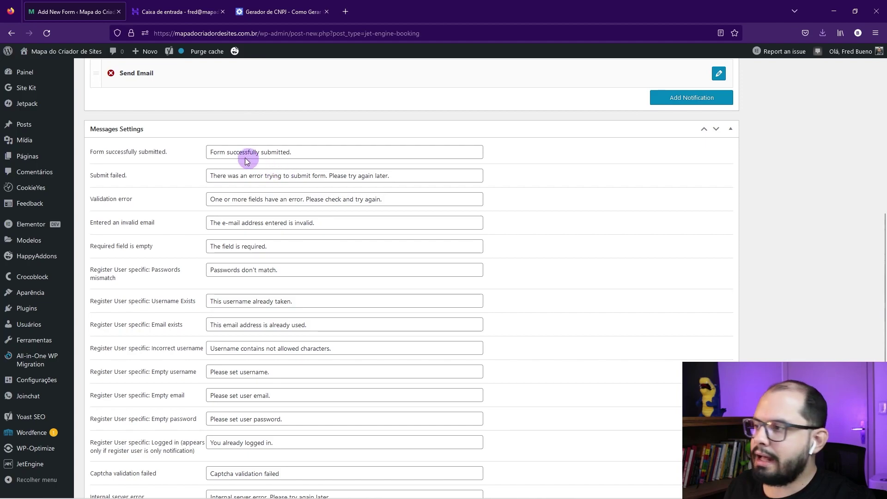
pyautogui.moveTo(218, 152); pyautogui.dragTo(306, 155)
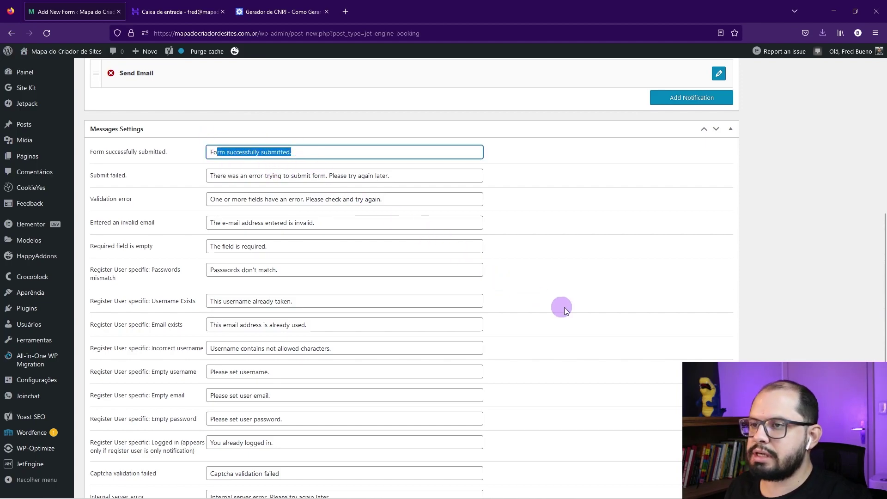
pyautogui.scroll(3, 534, 287)
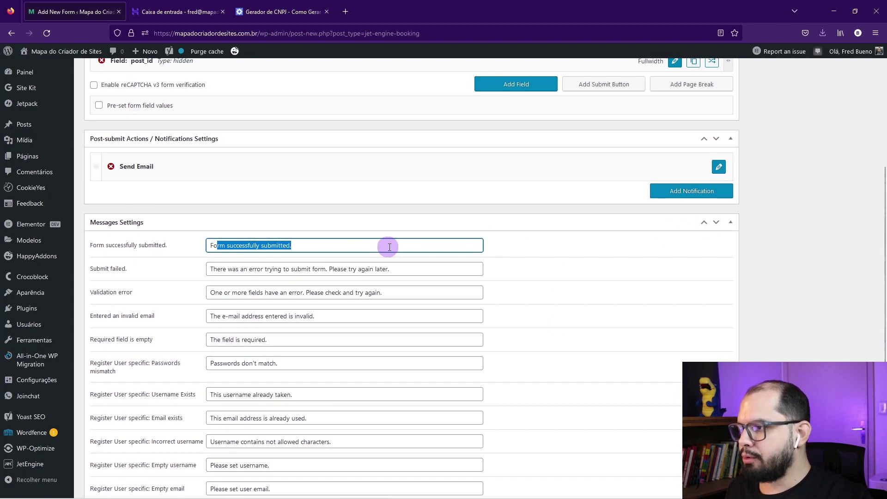
pyautogui.scroll(2, 323, 268)
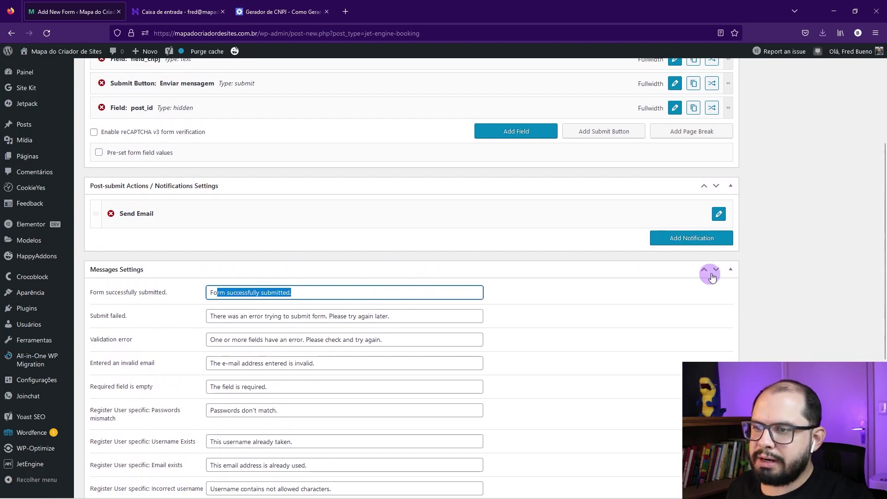
pyautogui.click(730, 269)
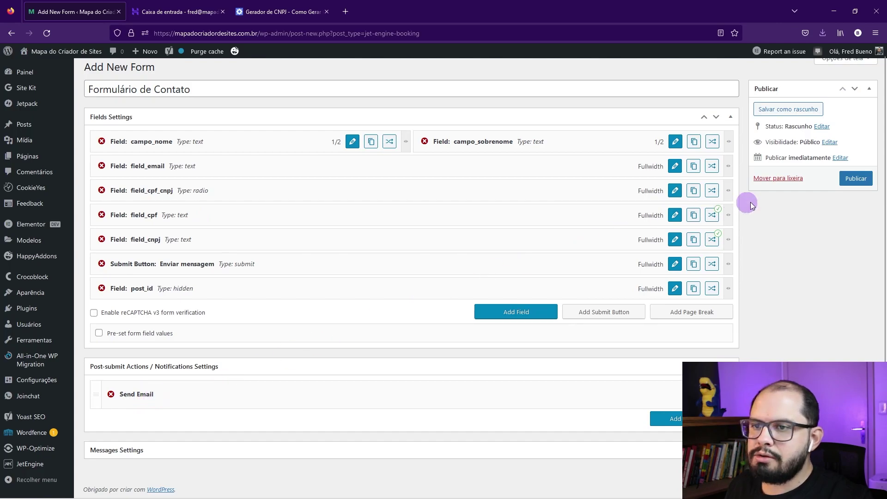
# Step: Publish the Formulário de Contato form and open a new page editor in a separate tab
pyautogui.click(853, 182)
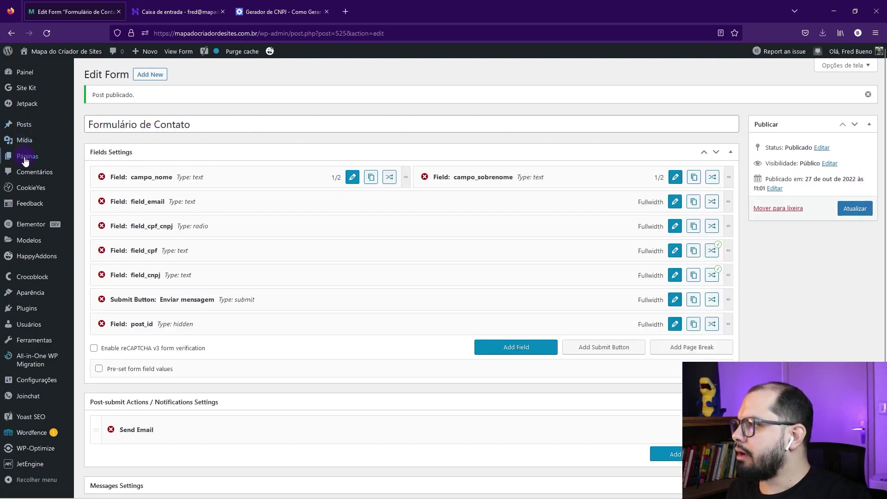
pyautogui.moveTo(48, 158)
pyautogui.rightClick(103, 171)
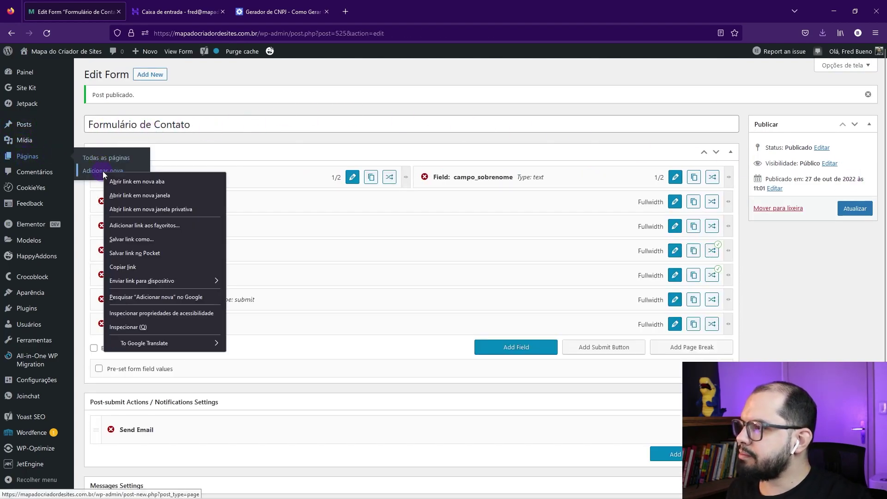
pyautogui.click(126, 182)
pyautogui.click(160, 11)
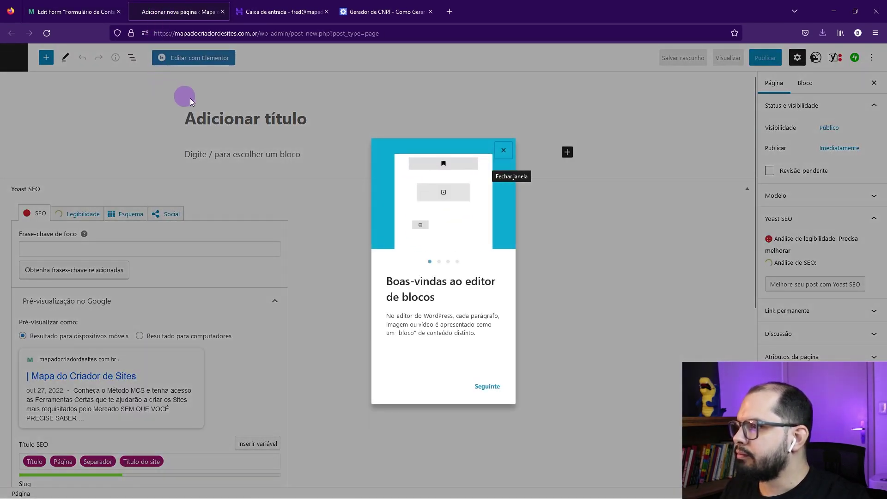
# Step: Title the new page 'Formulário de Teste' and set its template to Elementor largura total
pyautogui.click(508, 153)
pyautogui.click(207, 122)
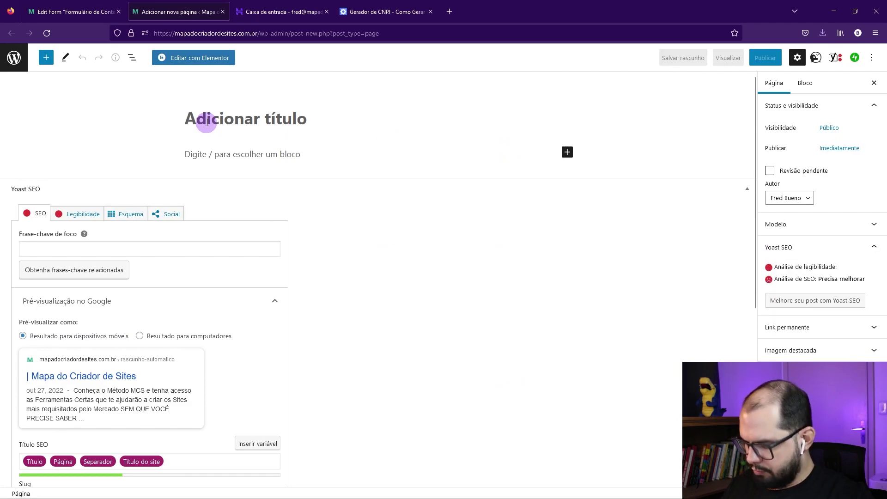
pyautogui.write('Formulário de Teste')
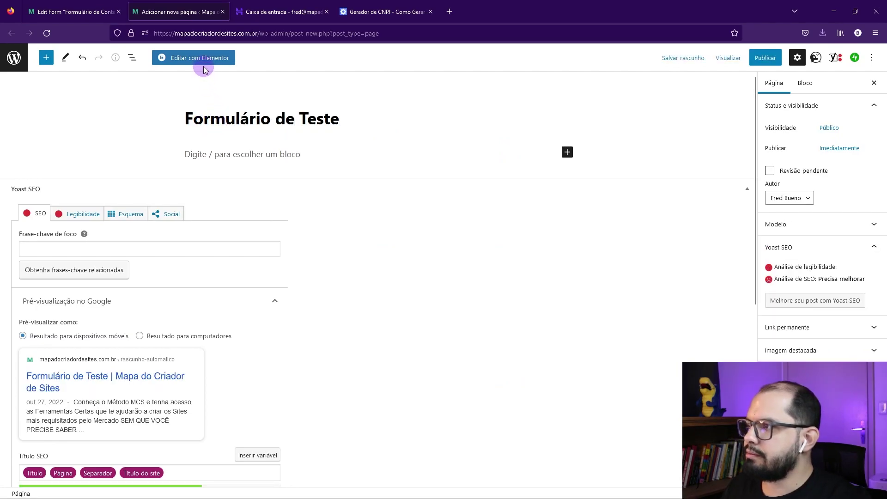
pyautogui.click(775, 225)
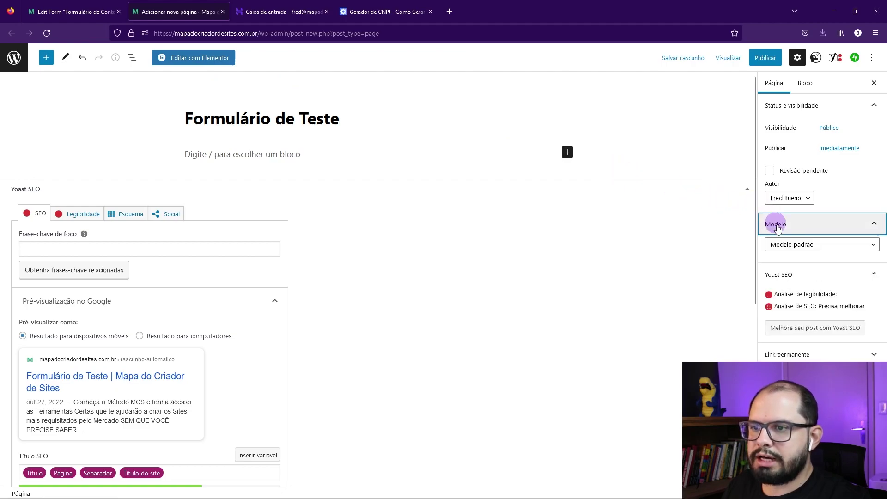
pyautogui.click(782, 243)
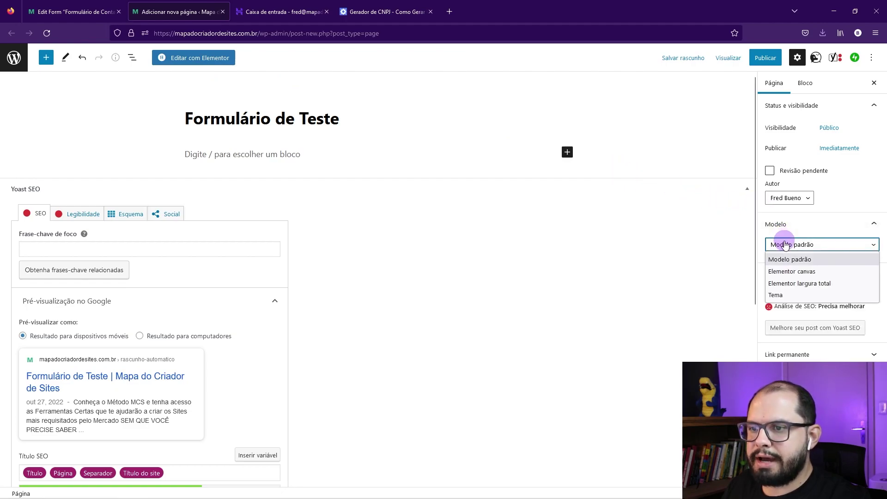
pyautogui.click(801, 285)
# Step: Publish the Formulário de Teste page and open it in Elementor
pyautogui.click(766, 57)
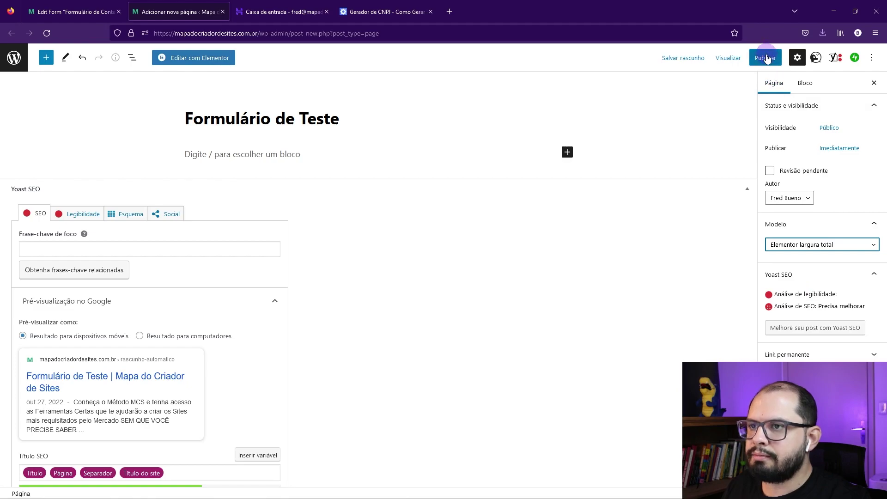
pyautogui.click(768, 57)
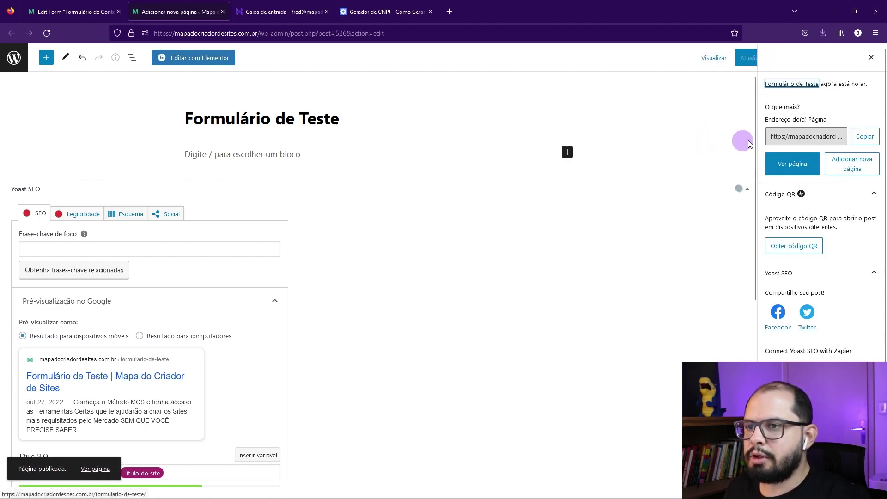
pyautogui.click(871, 59)
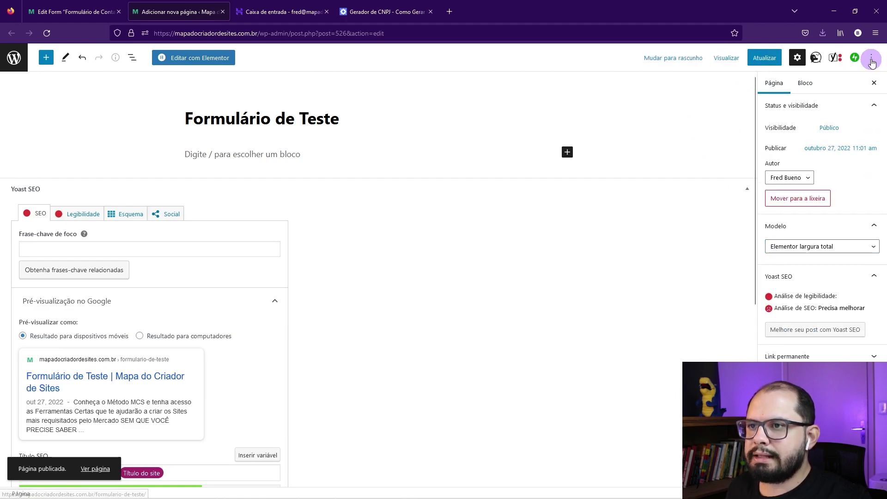
pyautogui.click(174, 58)
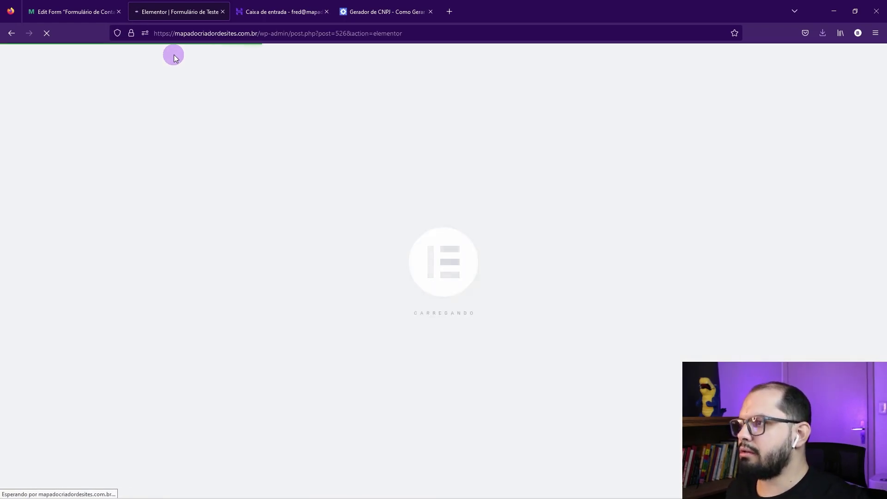
# Step: Close the CNPJ generator tab and add a single-column container to the page
pyautogui.click(431, 11)
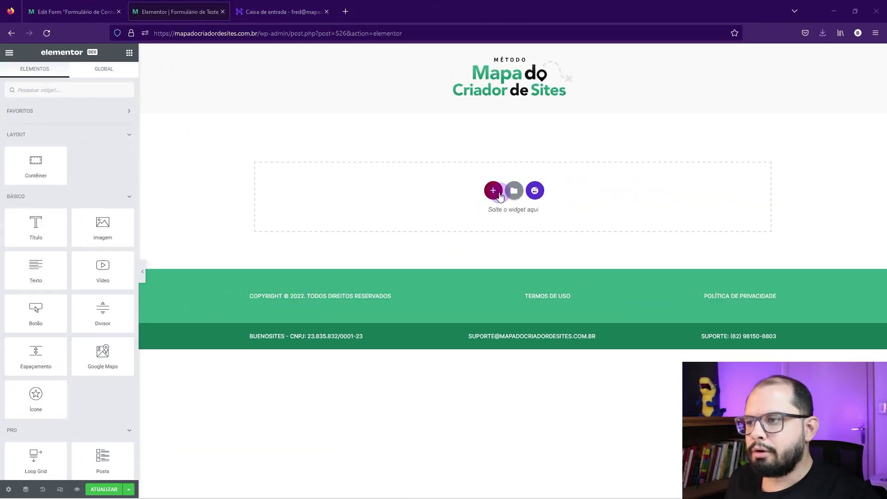
pyautogui.click(494, 192)
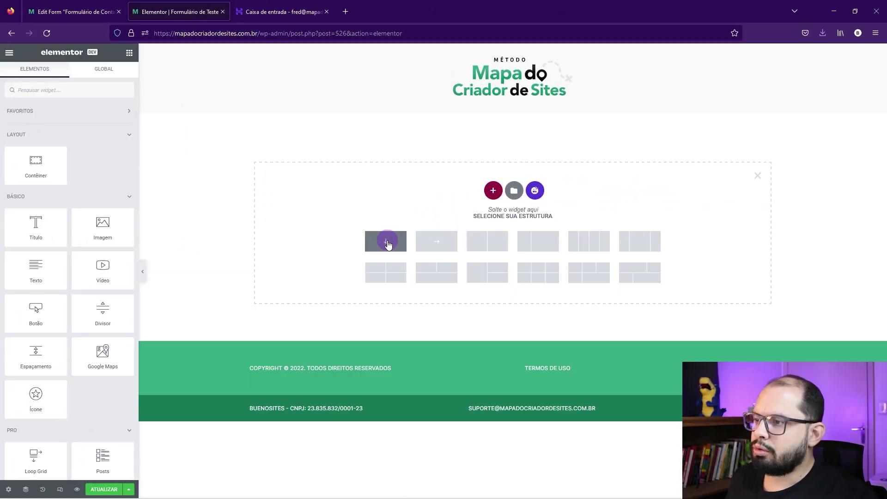
pyautogui.click(388, 241)
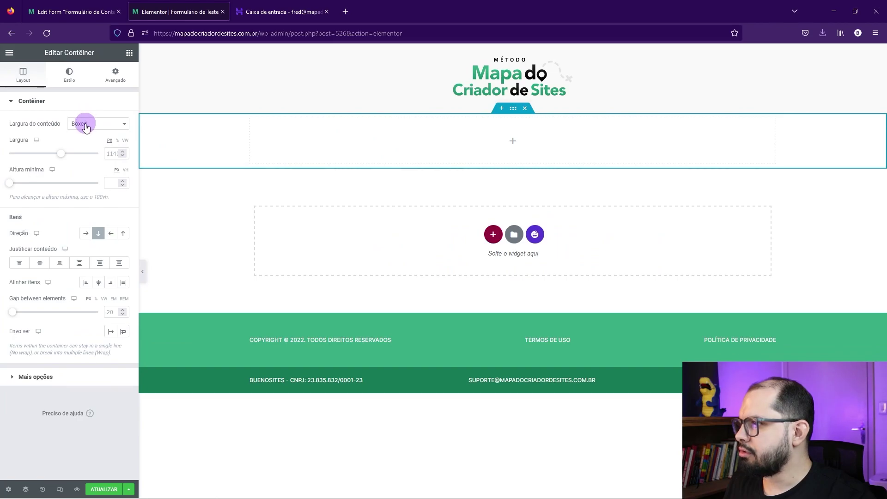
# Step: Unlink the container's padding and set top and bottom padding to 80 px
pyautogui.click(116, 74)
pyautogui.click(112, 171)
pyautogui.click(15, 171)
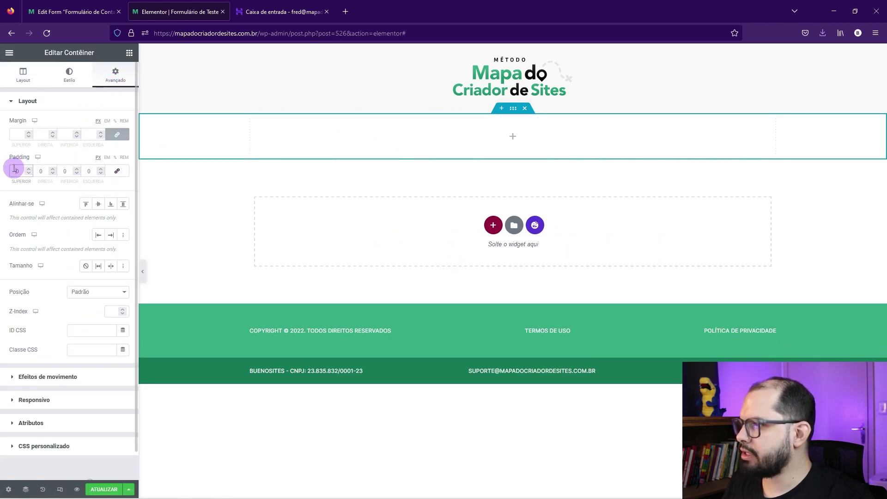
pyautogui.write('80')
pyautogui.click(64, 171)
pyautogui.write('80')
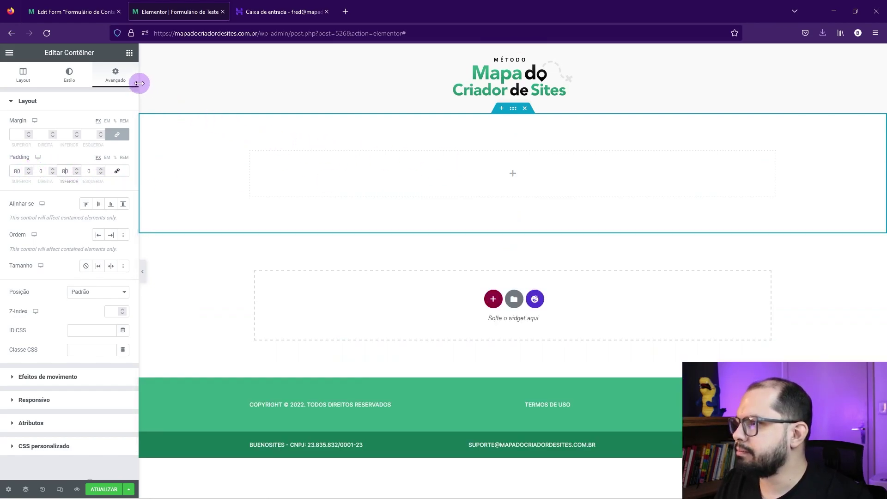
pyautogui.click(129, 53)
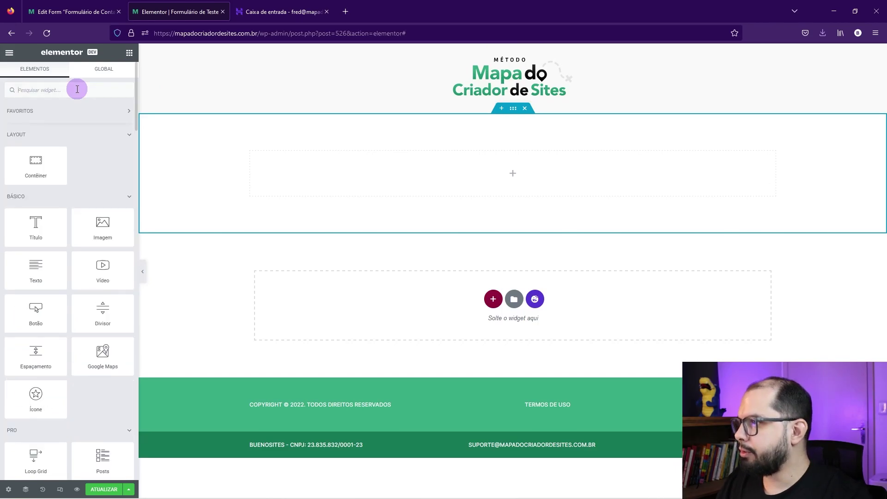
# Step: Drag the JetEngine Form widget from Listing Elements into the new container
pyautogui.click(78, 89)
pyautogui.write('form')
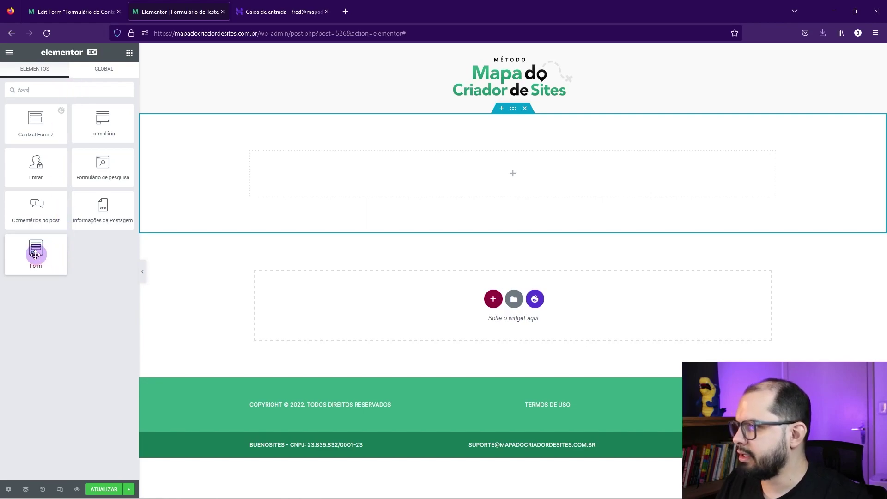
pyautogui.moveTo(32, 89); pyautogui.dragTo(10, 91)
pyautogui.press('BackSpace')
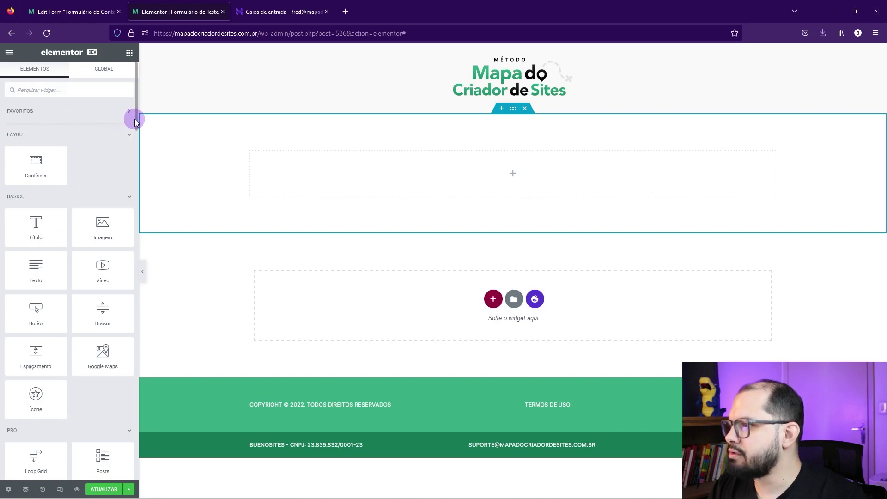
pyautogui.moveTo(136, 118); pyautogui.dragTo(123, 471)
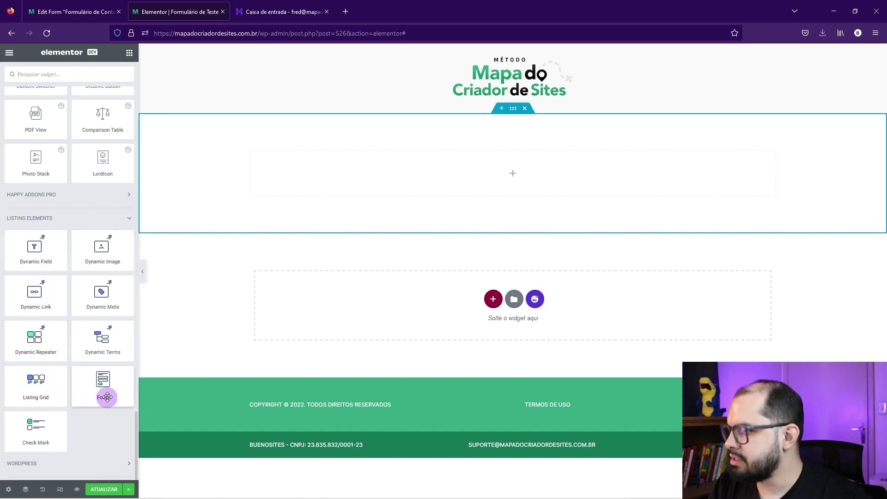
pyautogui.moveTo(103, 382); pyautogui.dragTo(333, 176)
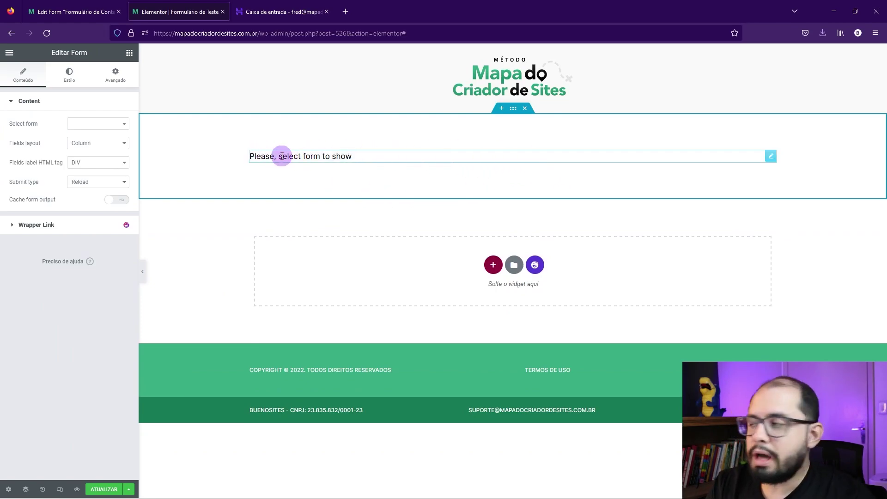
# Step: Select Formulário de Contato as the form shown by the widget
pyautogui.click(76, 123)
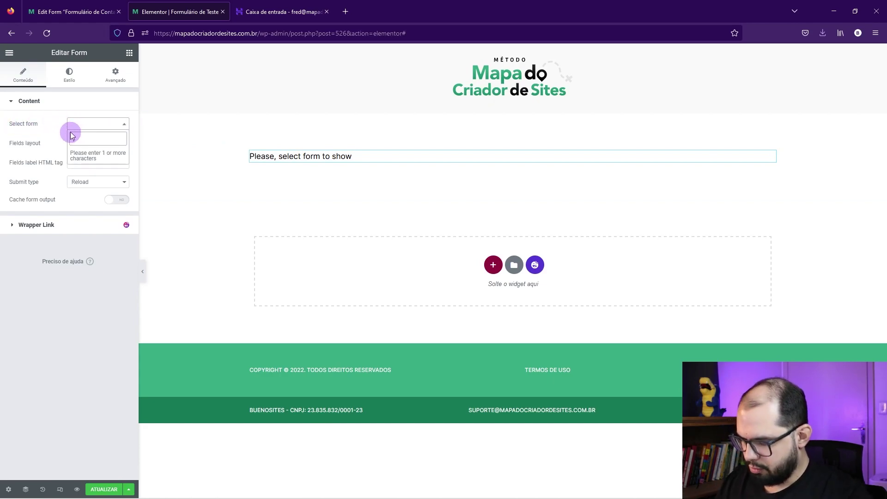
pyautogui.write('contato')
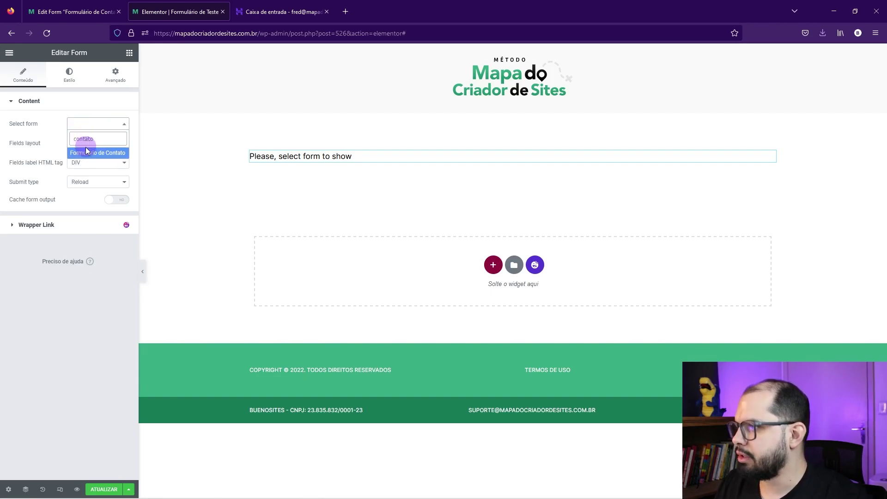
pyautogui.click(105, 155)
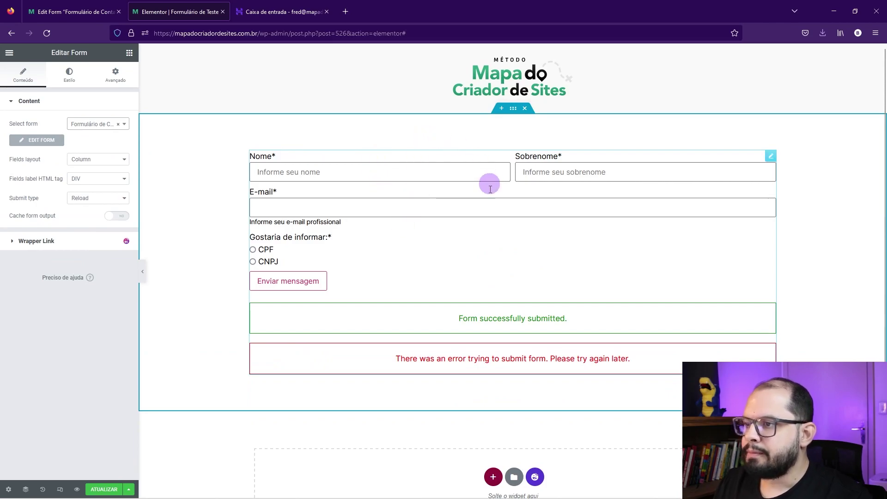
# Step: Set the container's content width to 700 px in its Layout settings
pyautogui.rightClick(386, 130)
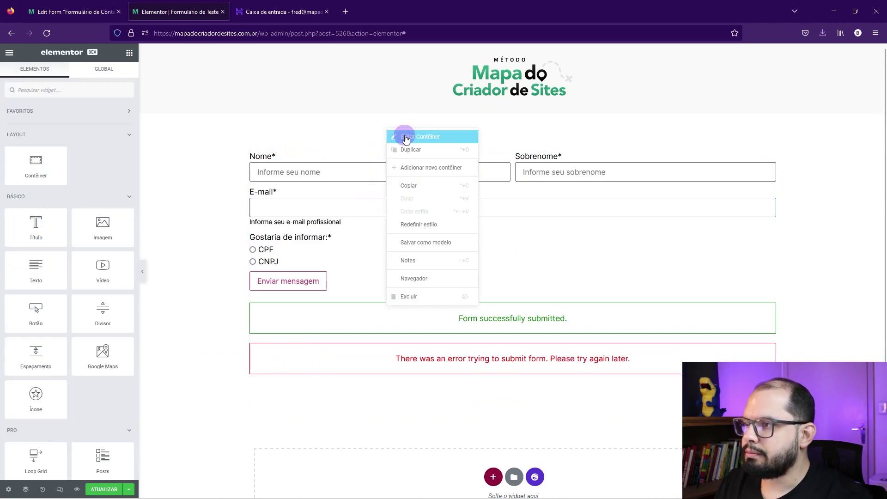
pyautogui.click(402, 135)
pyautogui.click(23, 74)
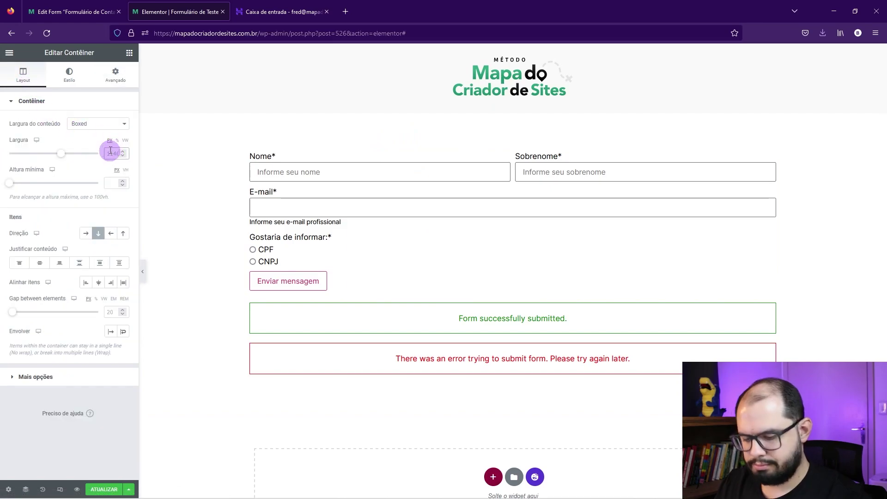
pyautogui.write('780')
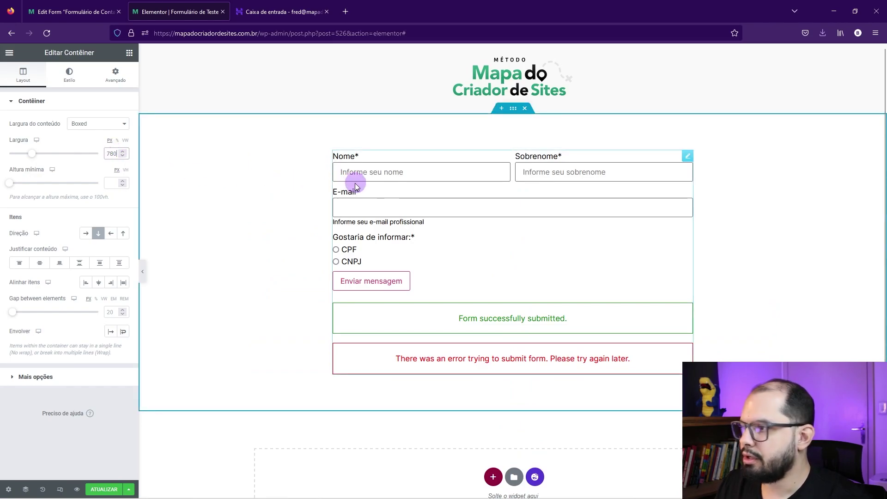
pyautogui.write('700')
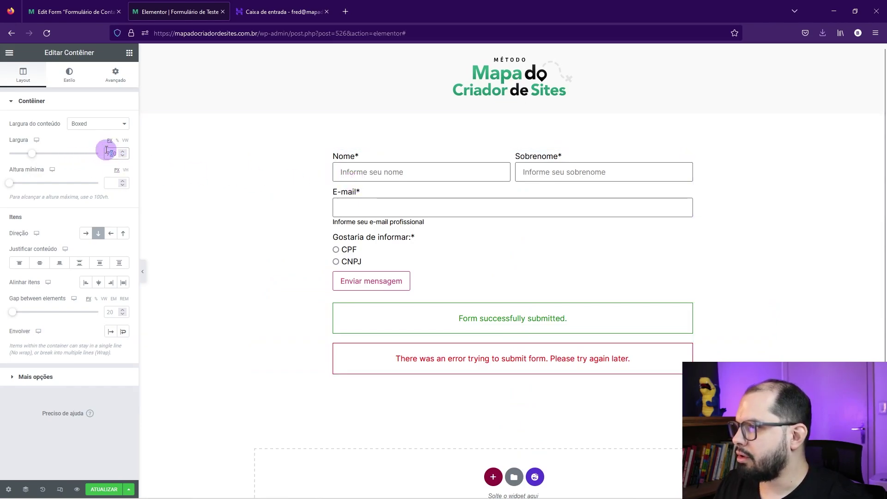
pyautogui.click(513, 258)
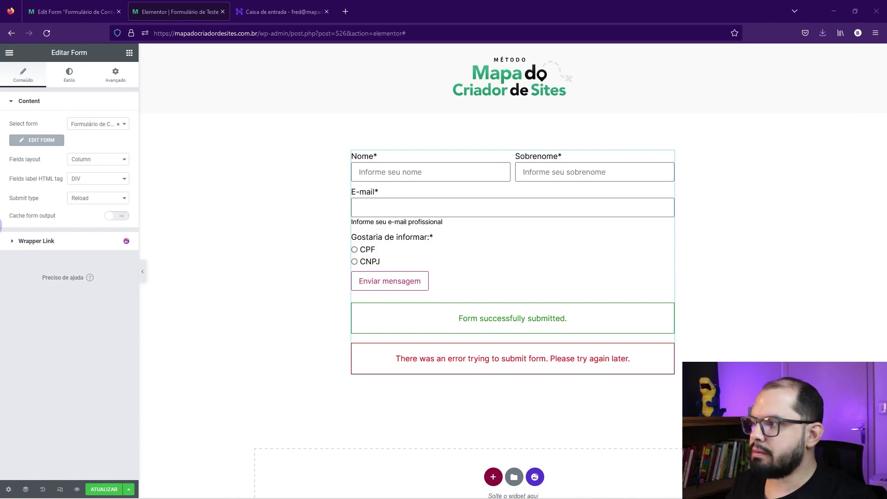
# Step: Keep the Column fields layout and Reload submission after trying AJAX, then save with ATUALIZAR
pyautogui.click(127, 161)
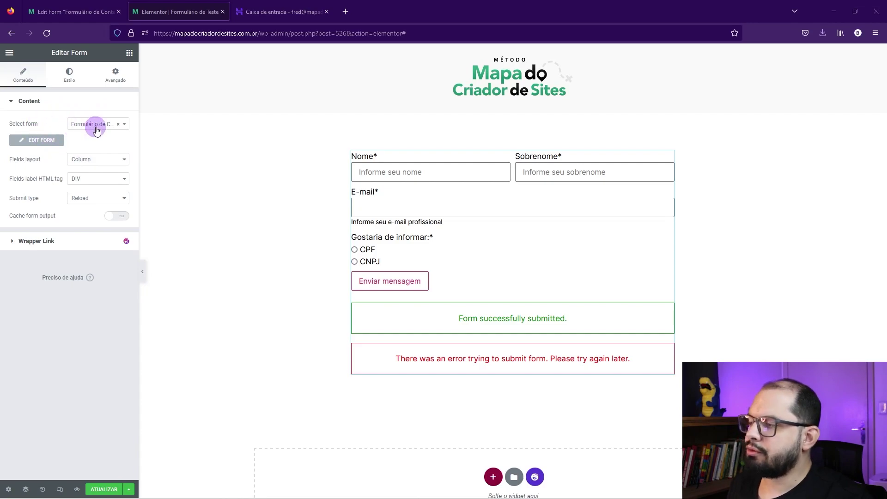
pyautogui.click(94, 160)
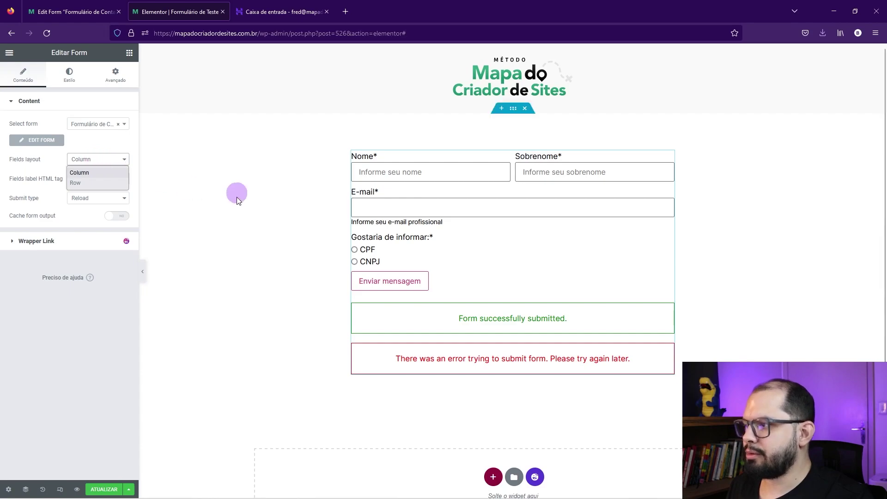
pyautogui.click(78, 211)
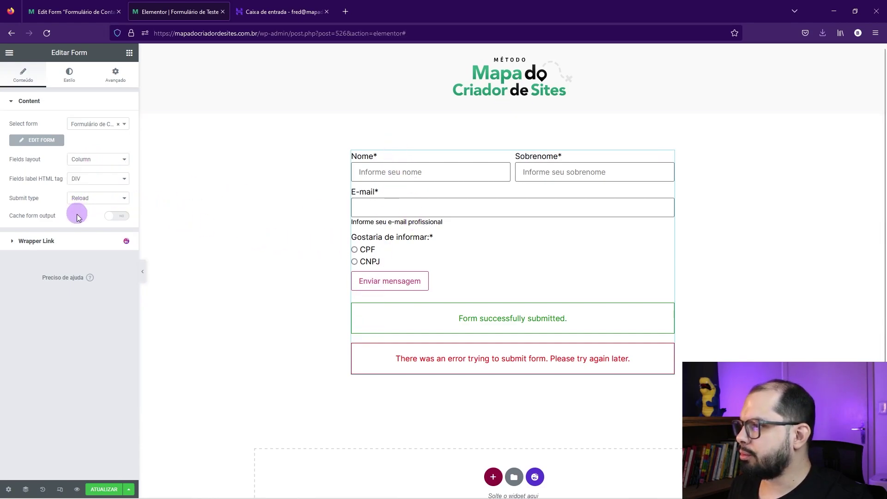
pyautogui.click(82, 180)
pyautogui.click(82, 181)
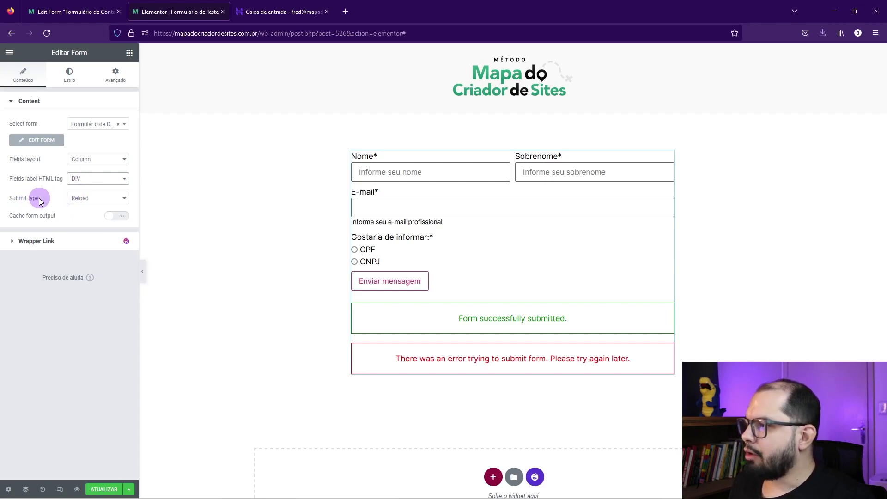
pyautogui.click(78, 205)
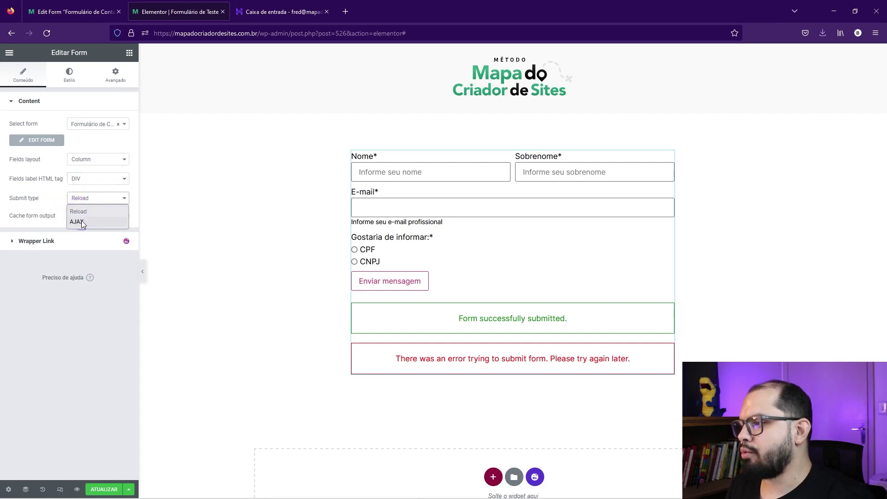
pyautogui.click(81, 222)
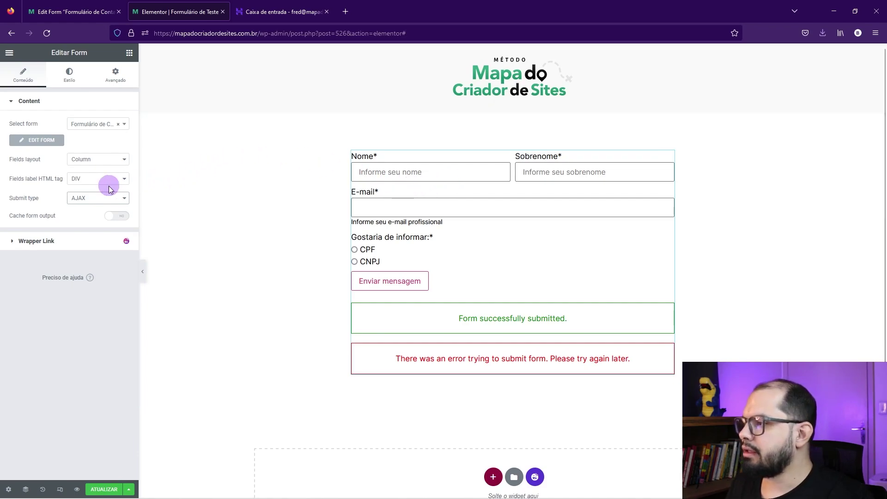
pyautogui.click(96, 199)
pyautogui.click(90, 211)
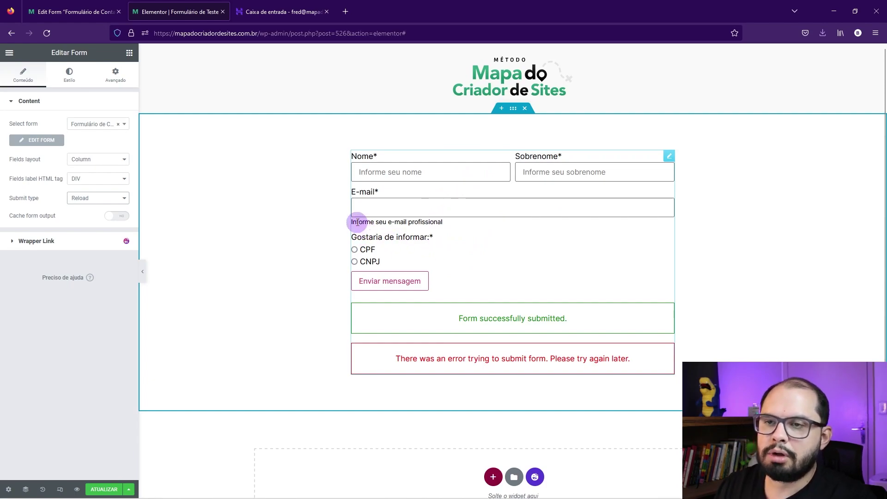
pyautogui.click(107, 490)
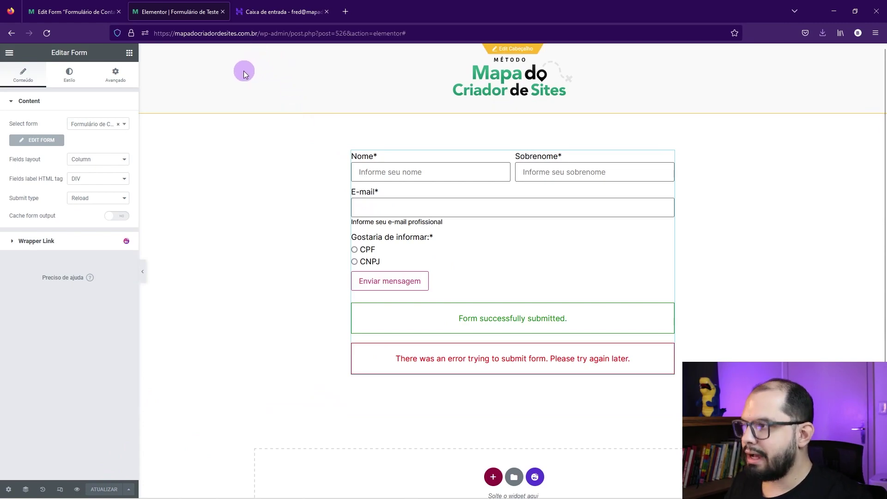
# Step: Preview the page and copy its formulario-de-teste/ address without the preview parameters
pyautogui.click(77, 489)
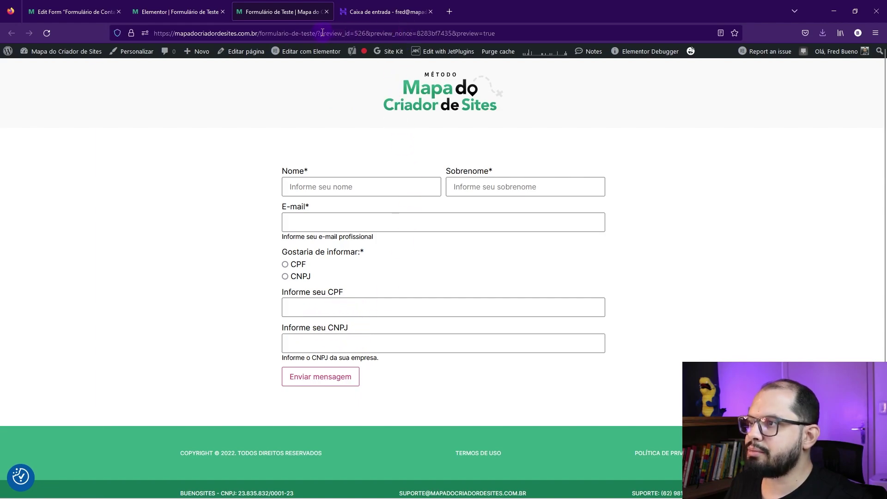
pyautogui.moveTo(320, 33); pyautogui.dragTo(708, 112)
pyautogui.click(810, 154)
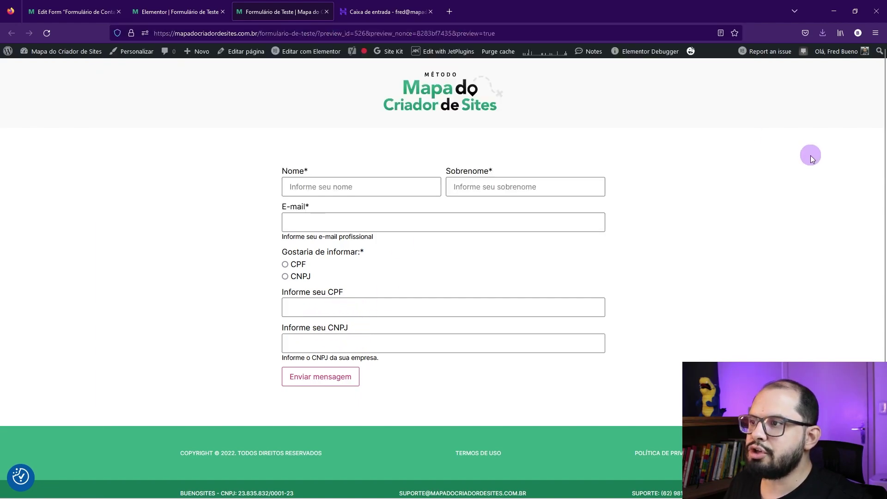
pyautogui.moveTo(319, 33); pyautogui.dragTo(122, 33)
pyautogui.hotkey('ctrl', 'c')
# Step: Load the test page in a private window, accept cookies and check the CPF and CNPJ masks
pyautogui.hotkey('ctrl', 'shift', 'p')
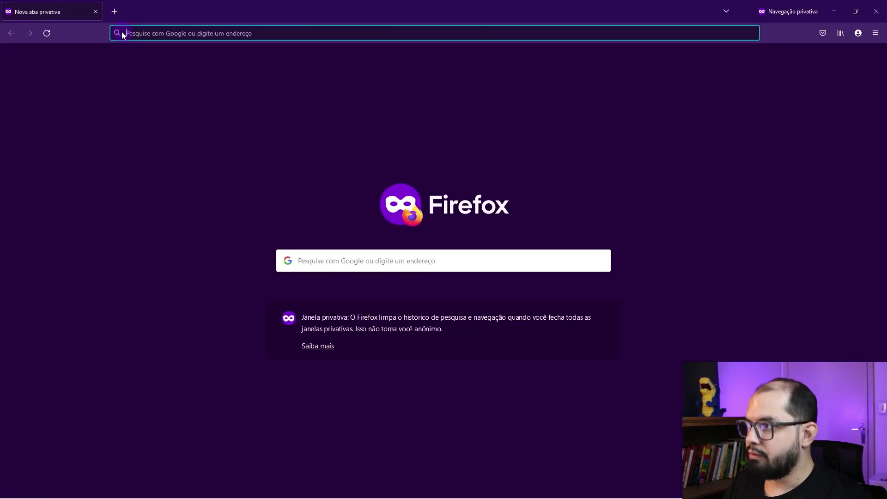
pyautogui.hotkey('ctrl', 'v')
pyautogui.press('Return')
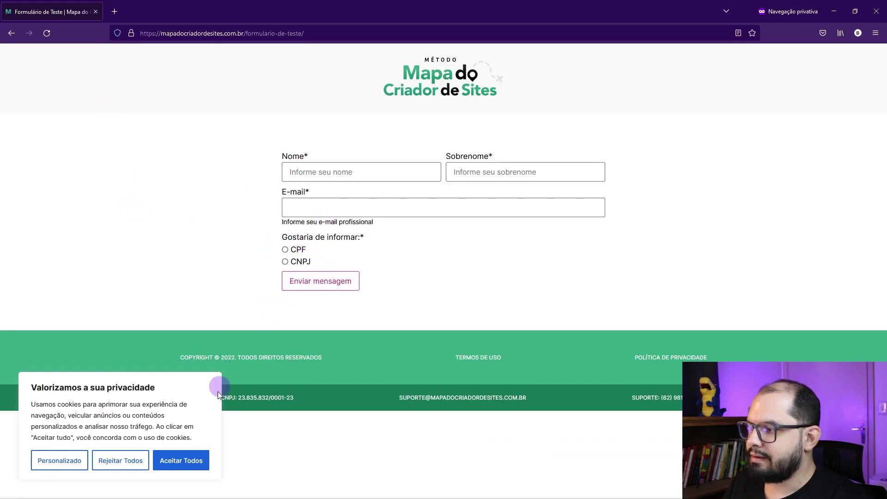
pyautogui.click(182, 467)
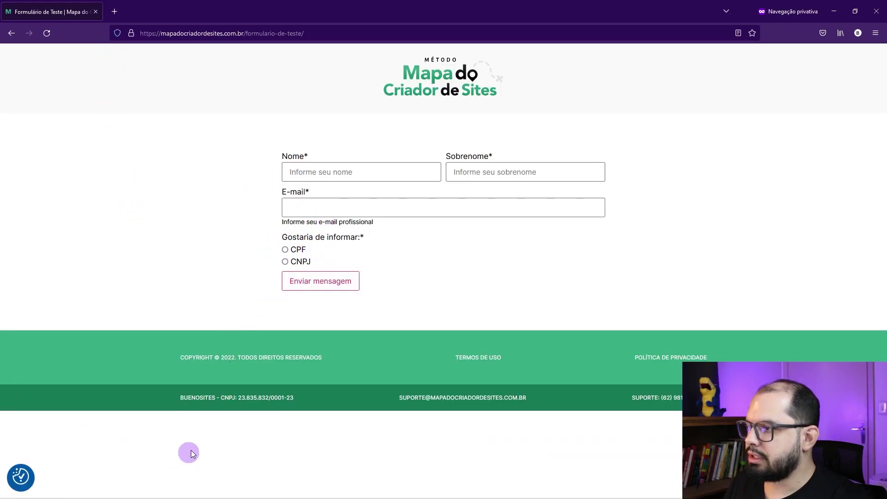
pyautogui.click(295, 251)
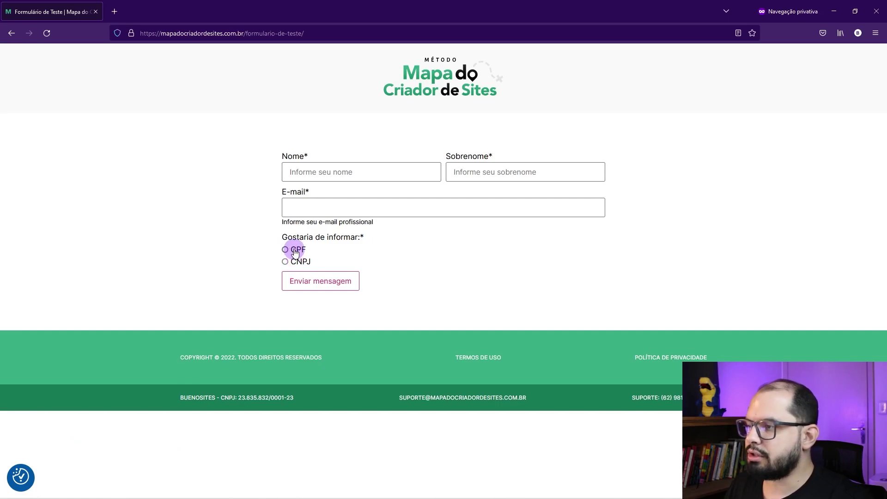
pyautogui.click(291, 290)
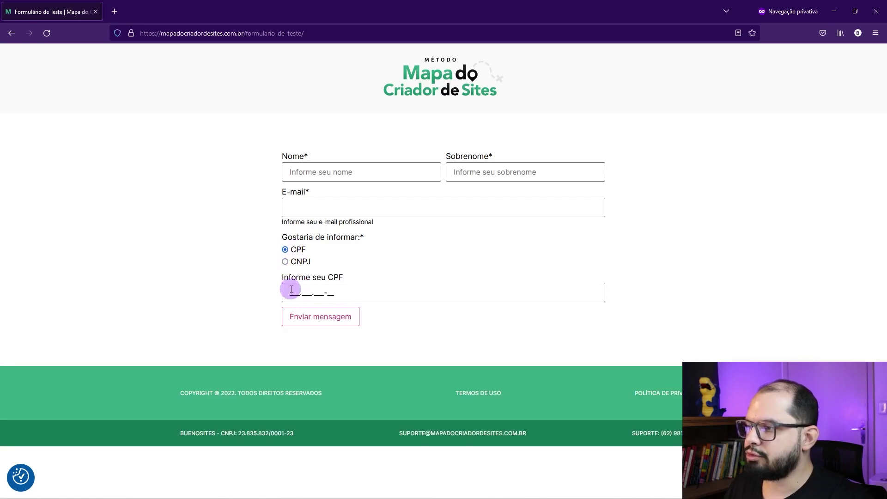
pyautogui.click(293, 261)
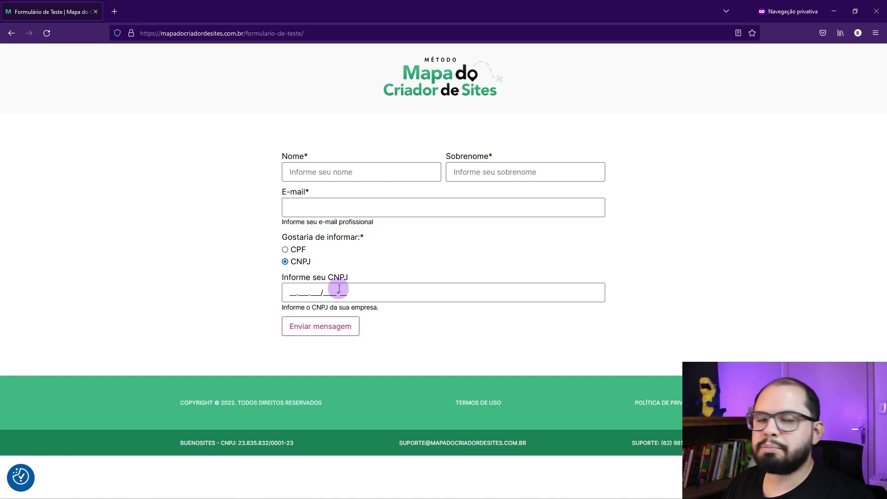
pyautogui.click(834, 11)
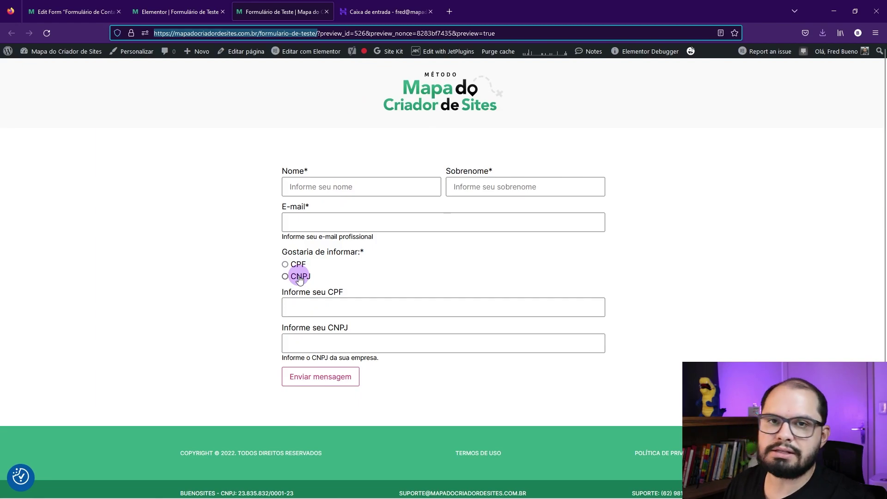
pyautogui.click(300, 277)
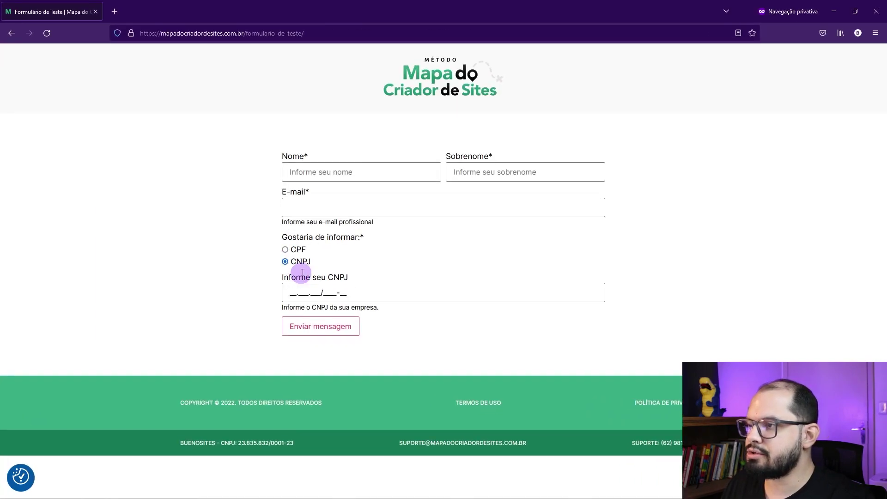
# Step: Fill in name, surname and e-mail, choose CPF 999.999.999-99 and submit the form
pyautogui.click(339, 175)
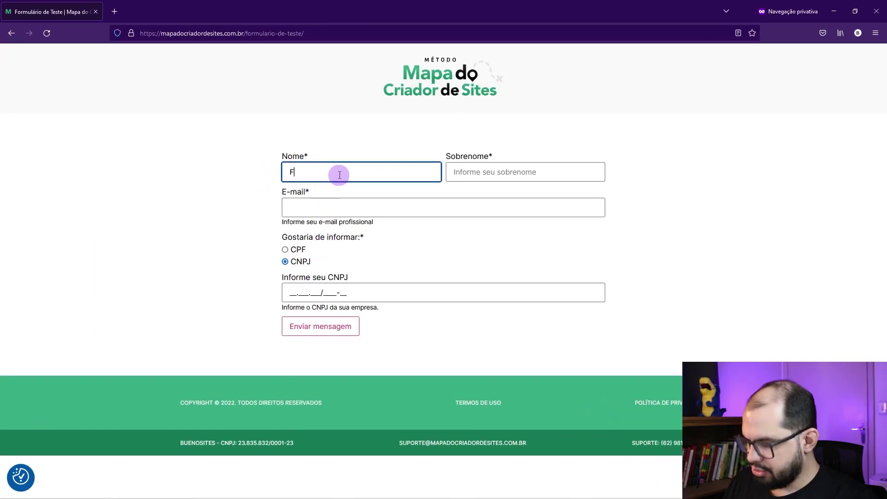
pyautogui.click(453, 171)
pyautogui.write('Bueno')
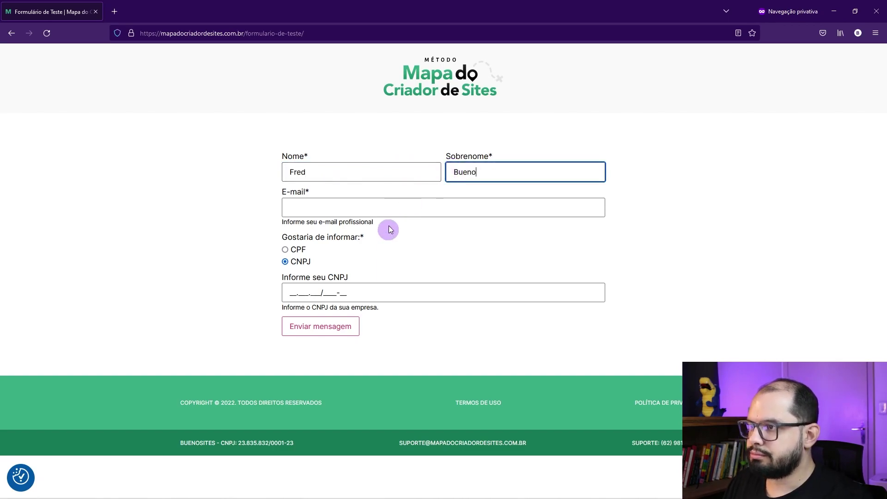
pyautogui.click(395, 205)
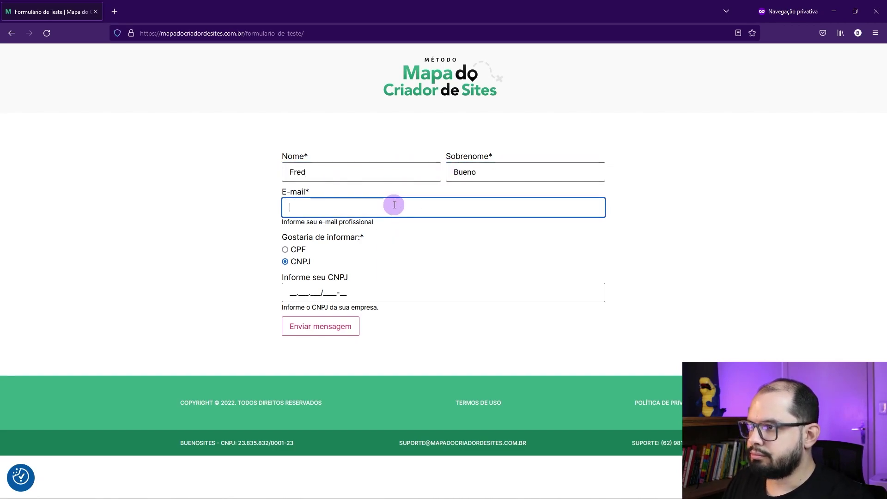
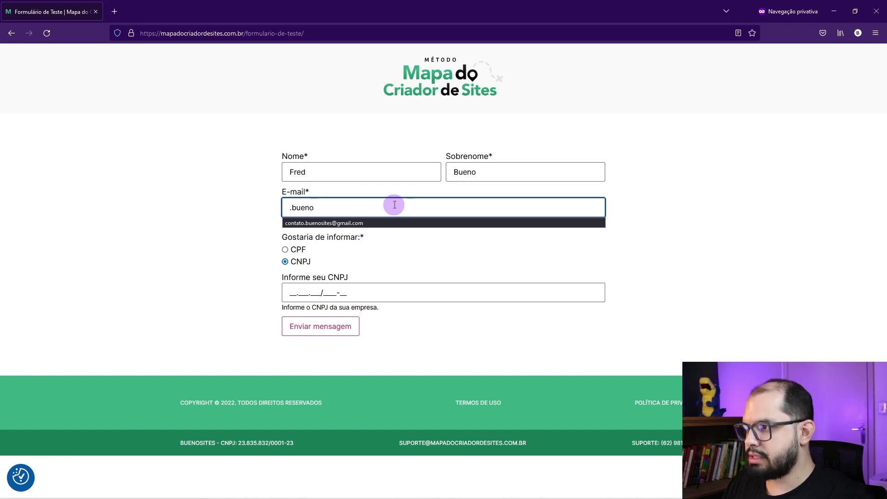
pyautogui.click(342, 222)
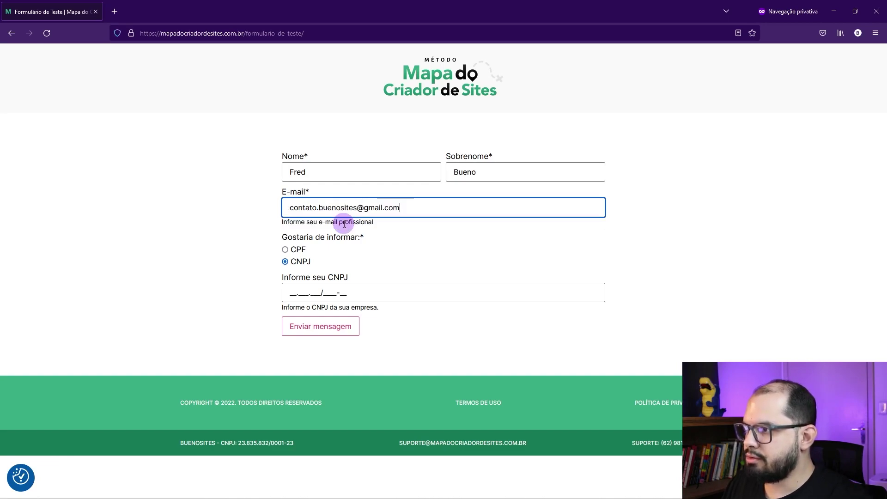
pyautogui.click(293, 250)
pyautogui.click(298, 287)
pyautogui.write('999.999.999-99')
pyautogui.click(307, 318)
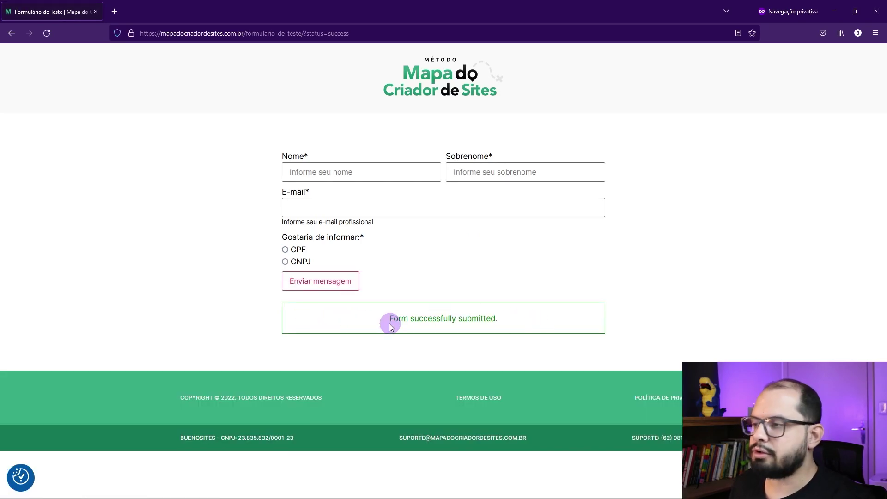
# Step: Refresh Hostinger Webmail, open the Formulário do Site notification in Spam and review its submitted details
pyautogui.hotkey('alt', 'Tab')
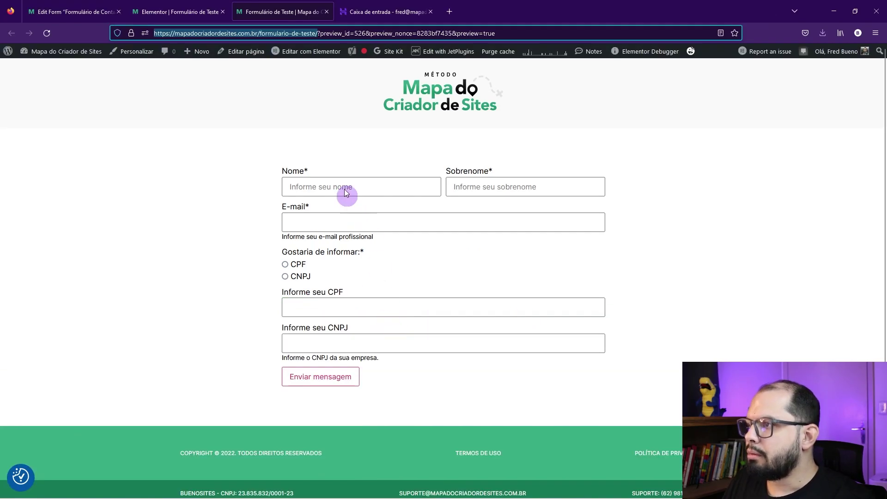
pyautogui.click(371, 7)
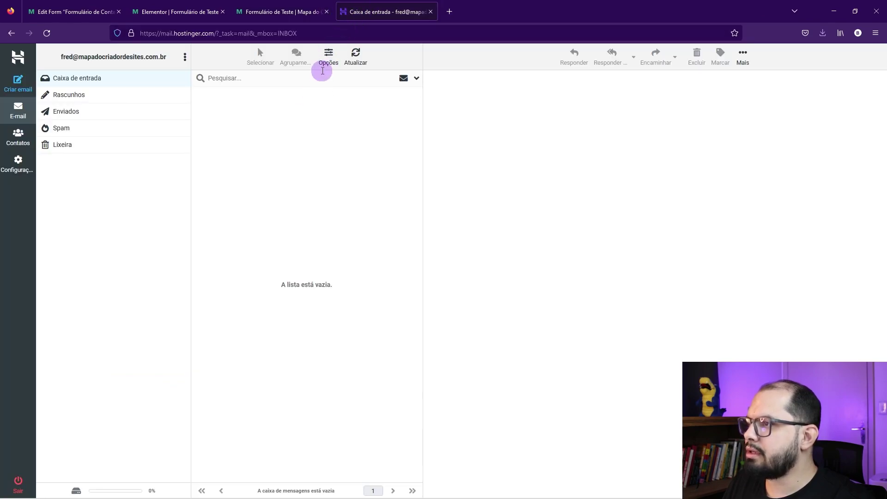
pyautogui.click(356, 64)
pyautogui.click(68, 136)
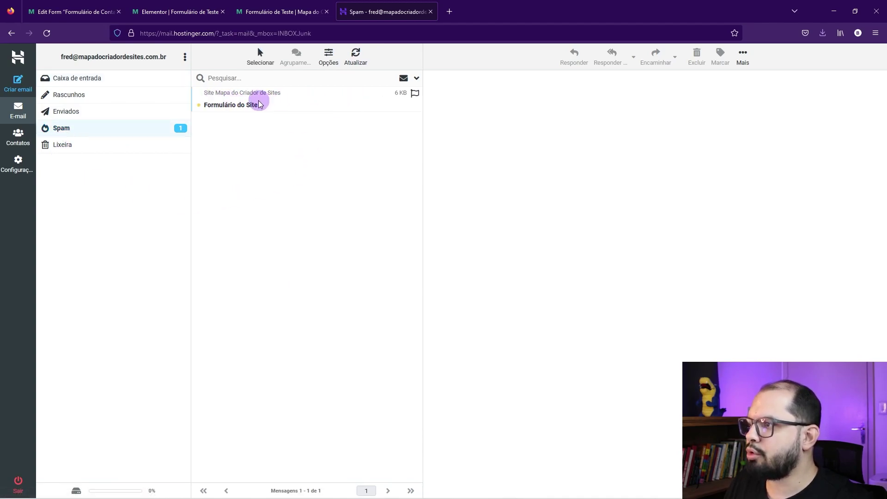
pyautogui.click(257, 101)
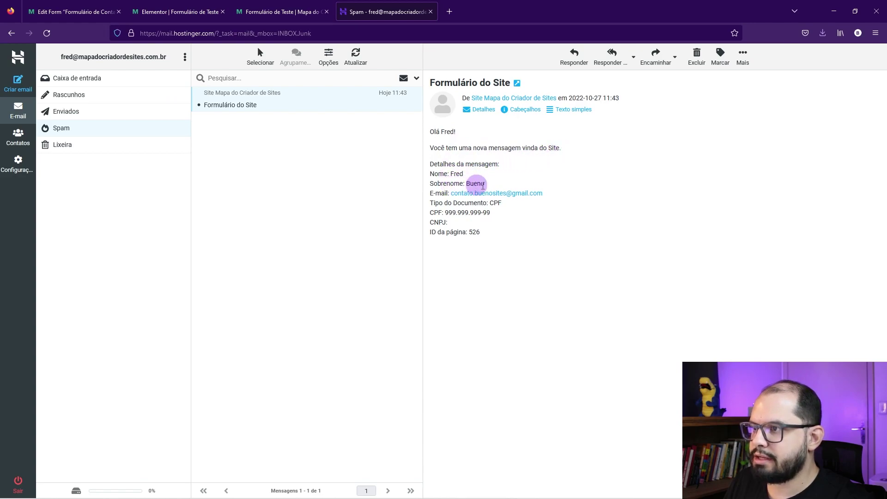
pyautogui.moveTo(480, 232); pyautogui.dragTo(433, 163)
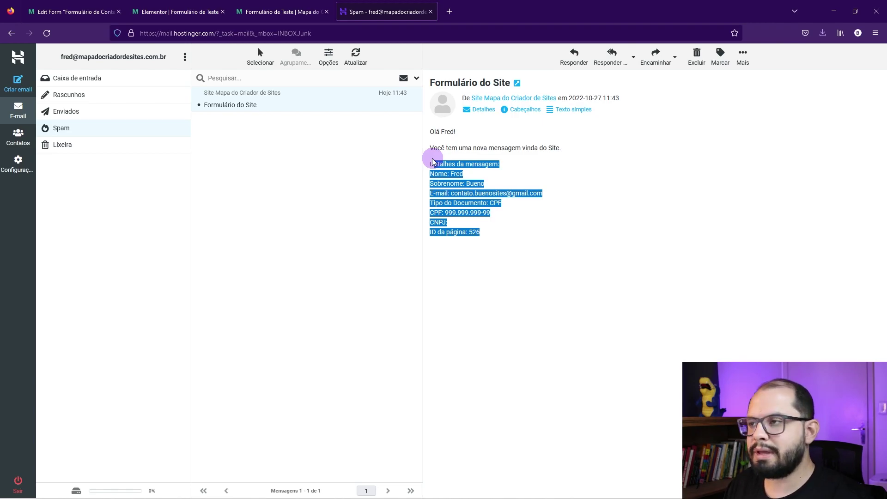
pyautogui.click(287, 5)
pyautogui.click(161, 6)
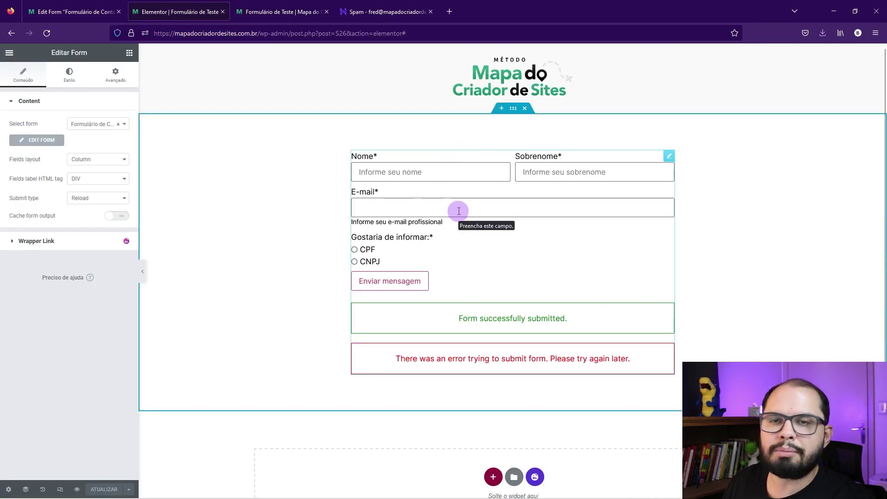
# Step: Check field_cpf_cnpj's Options List values CPF and CNPJ, preview the page, then apply the field changes
pyautogui.click(72, 12)
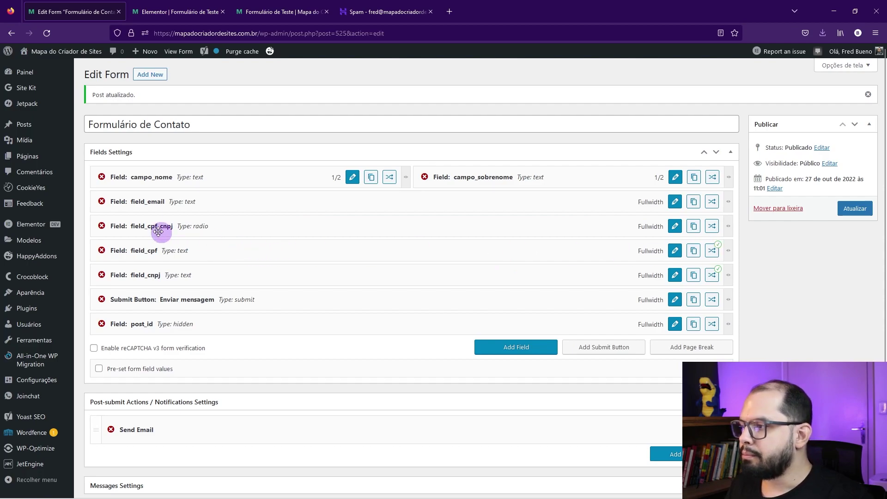
pyautogui.click(674, 225)
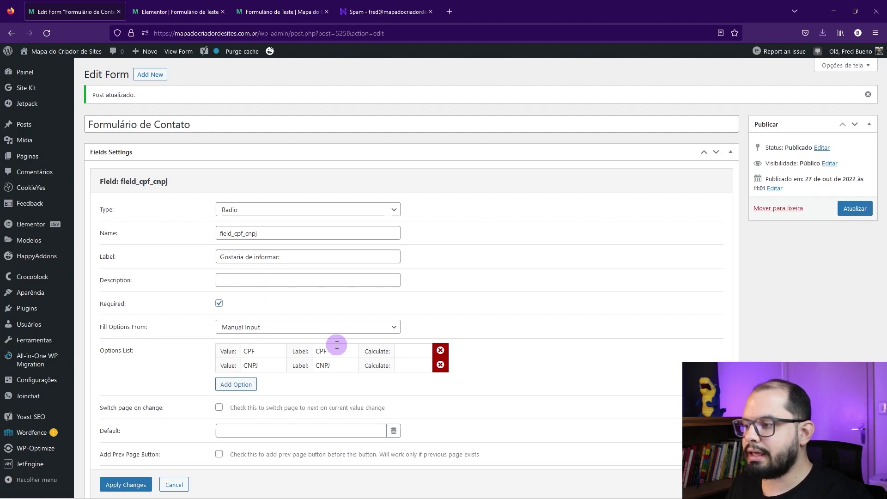
pyautogui.scroll(-2, 337, 345)
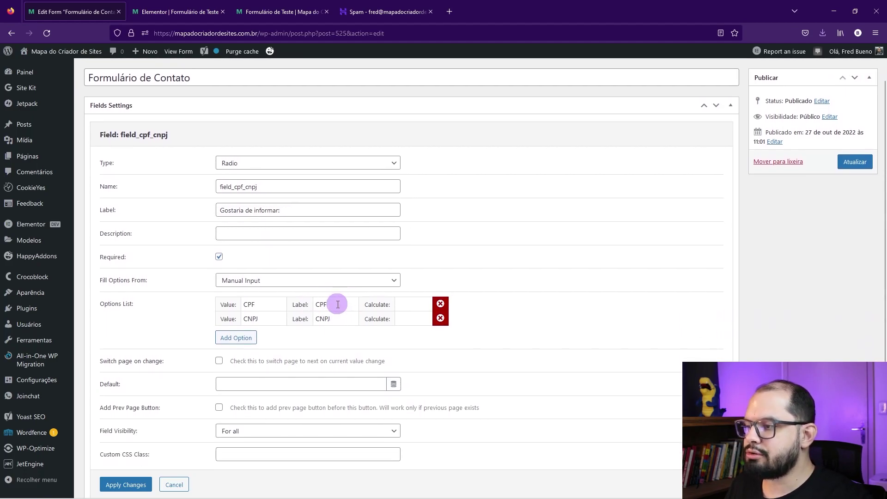
pyautogui.doubleClick(263, 304)
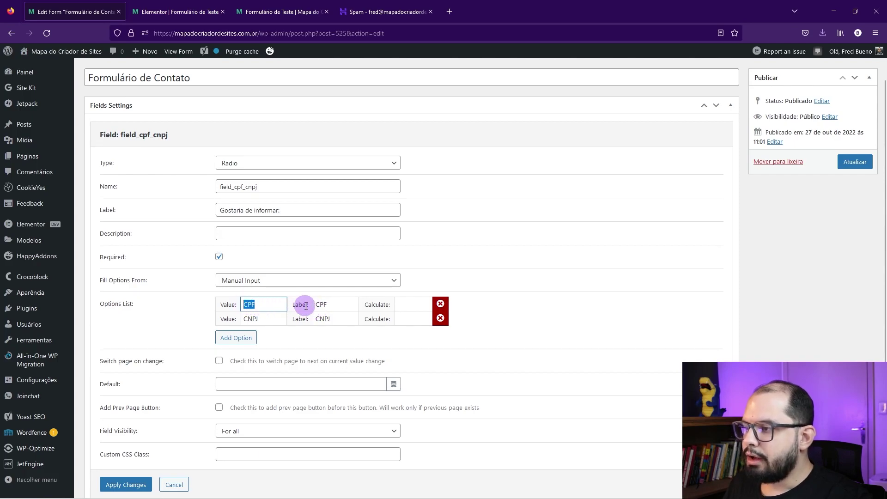
pyautogui.click(178, 12)
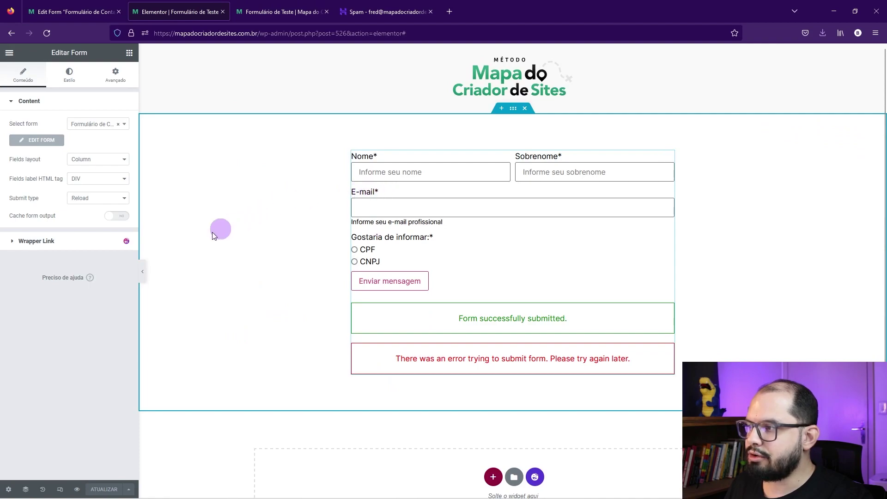
pyautogui.click(142, 271)
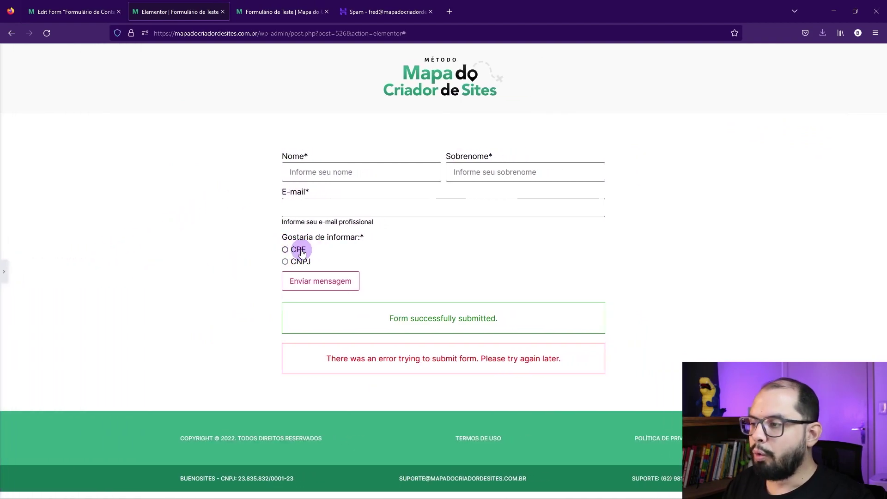
pyautogui.click(77, 13)
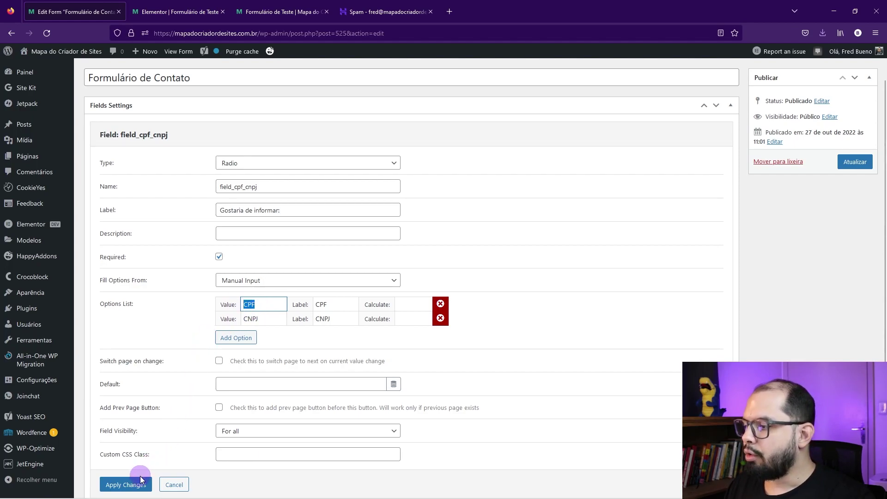
pyautogui.click(126, 484)
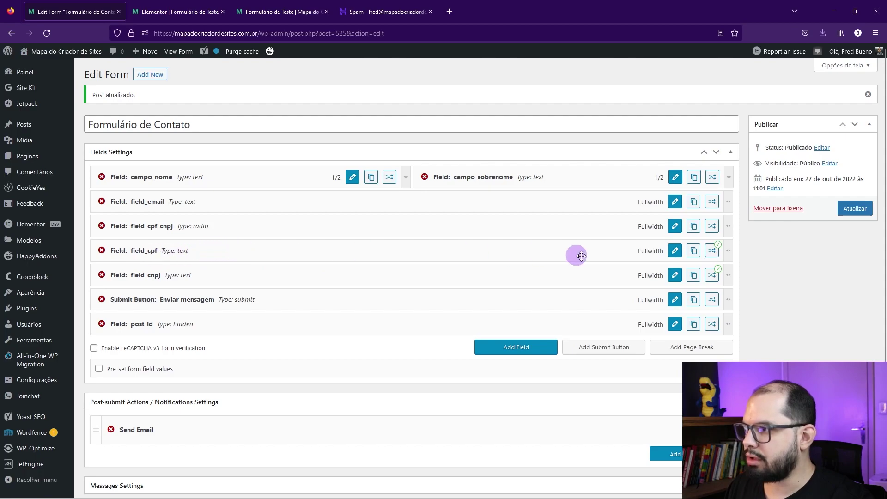
pyautogui.click(713, 251)
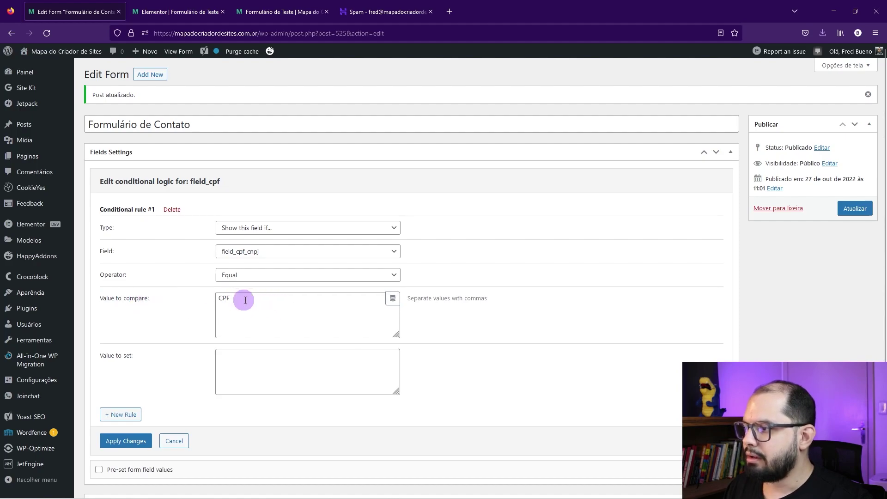
pyautogui.moveTo(232, 299); pyautogui.dragTo(220, 298)
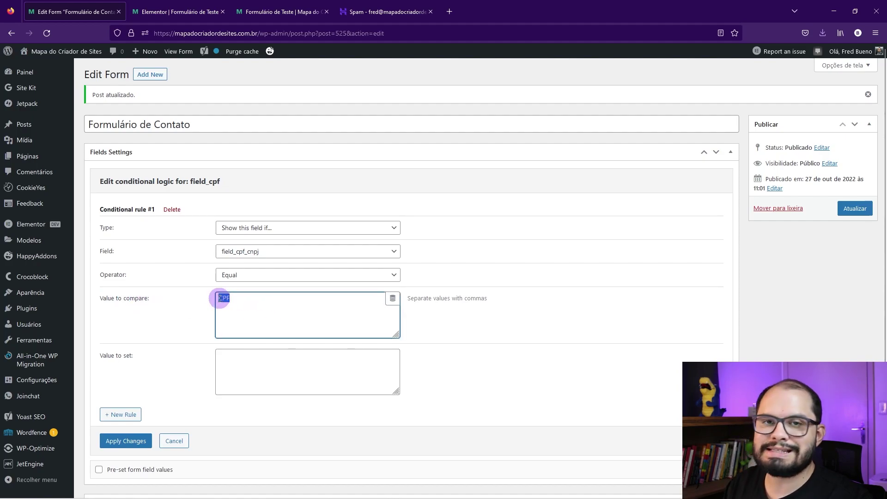
pyautogui.click(175, 440)
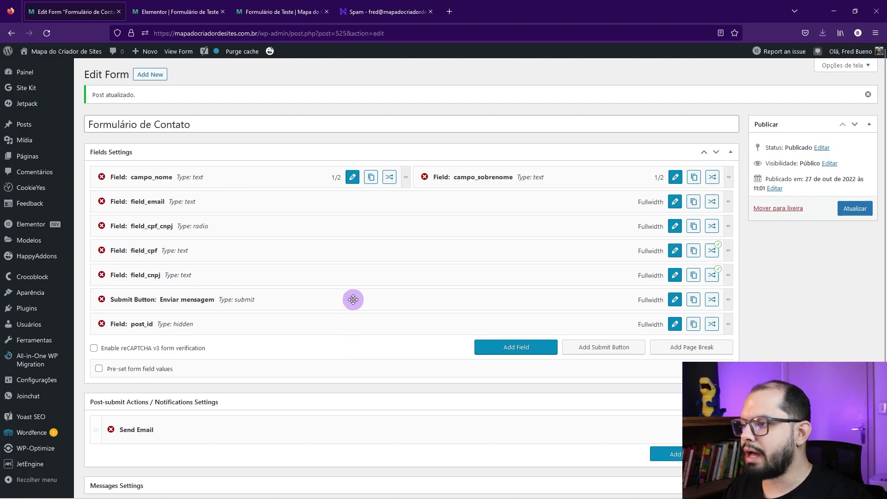
pyautogui.scroll(-1, 359, 238)
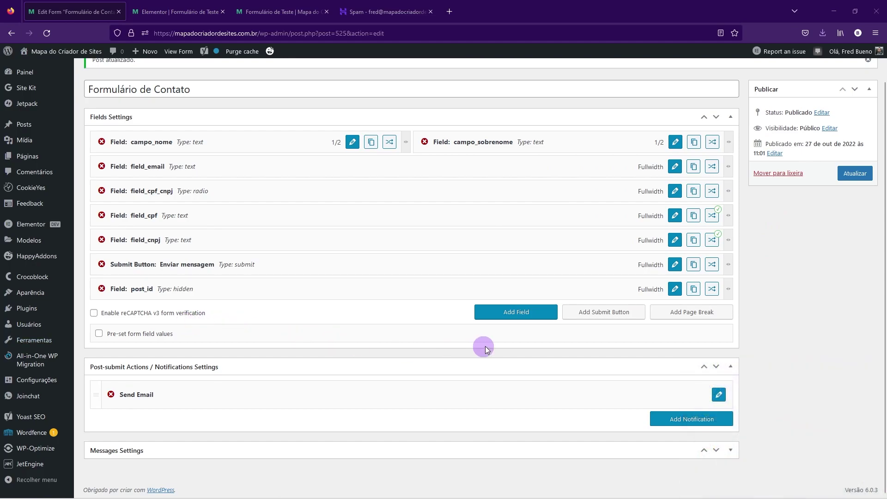
# Step: Add a second Send Email notification to the form and expand its default admin-email settings
pyautogui.click(718, 395)
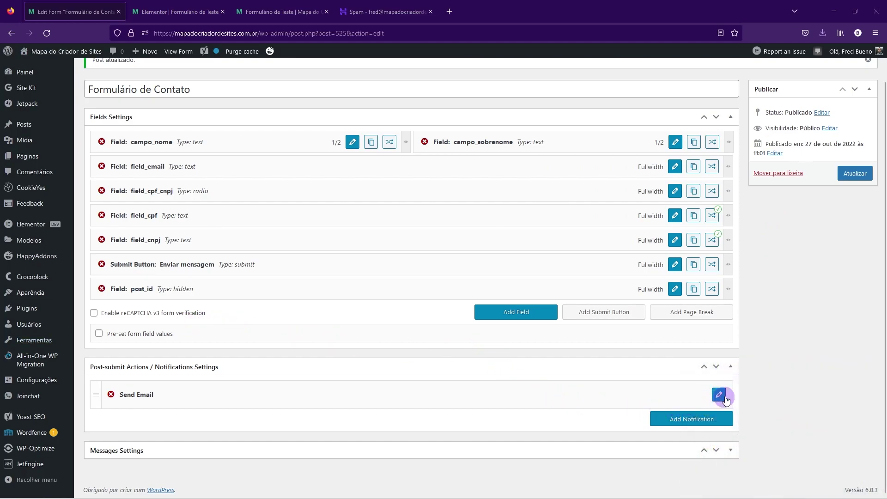
pyautogui.click(719, 396)
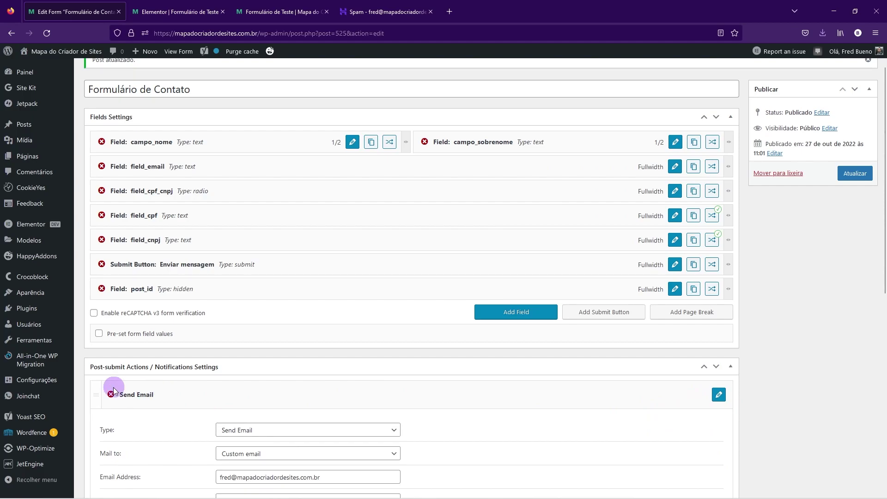
pyautogui.scroll(-1, 152, 400)
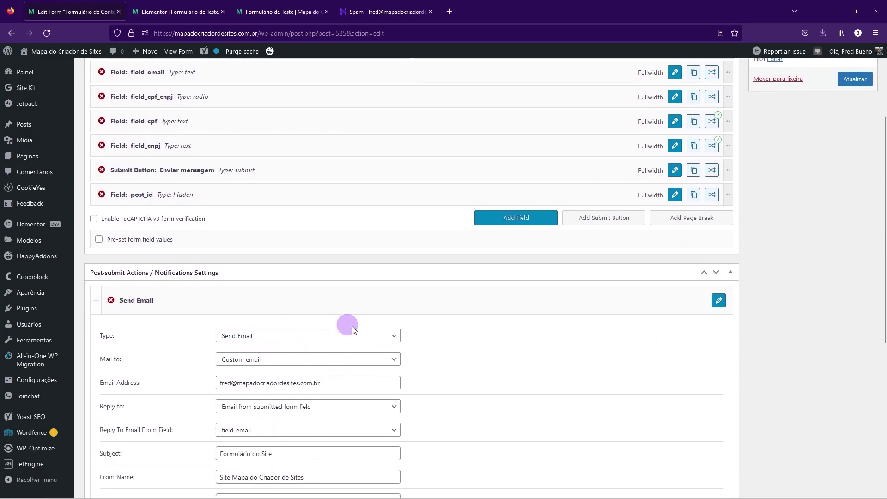
pyautogui.scroll(-6, 458, 347)
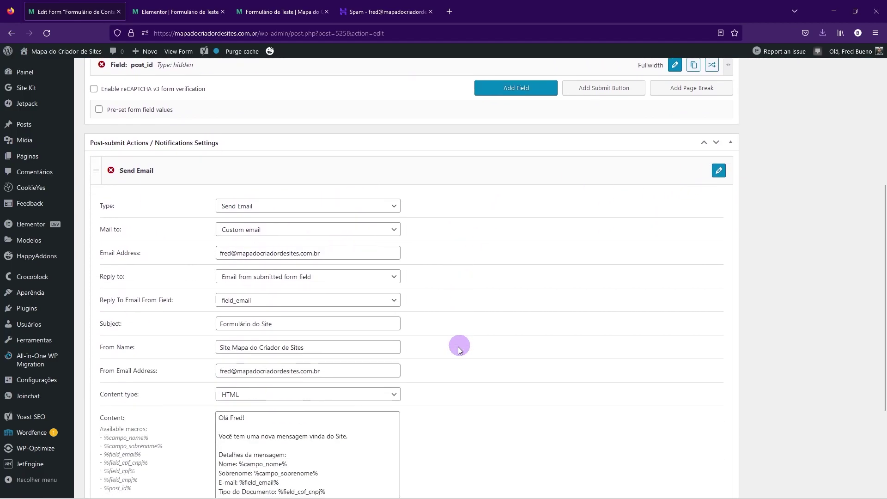
pyautogui.click(144, 396)
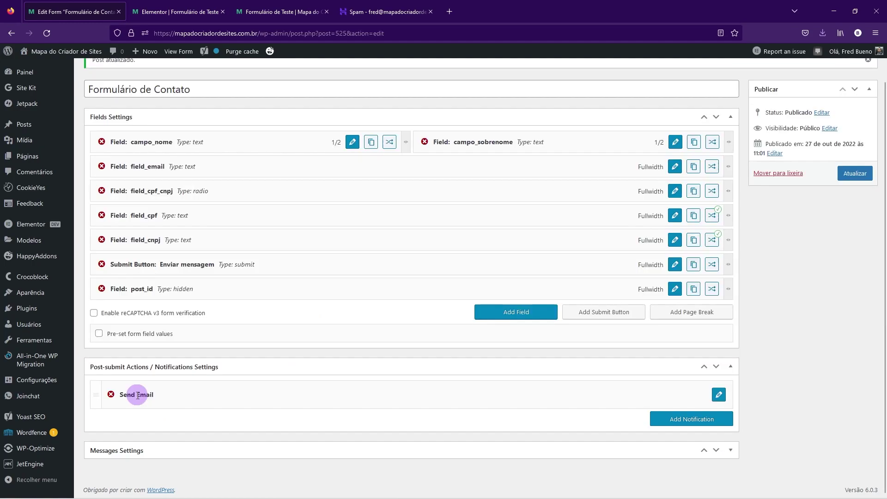
pyautogui.click(659, 422)
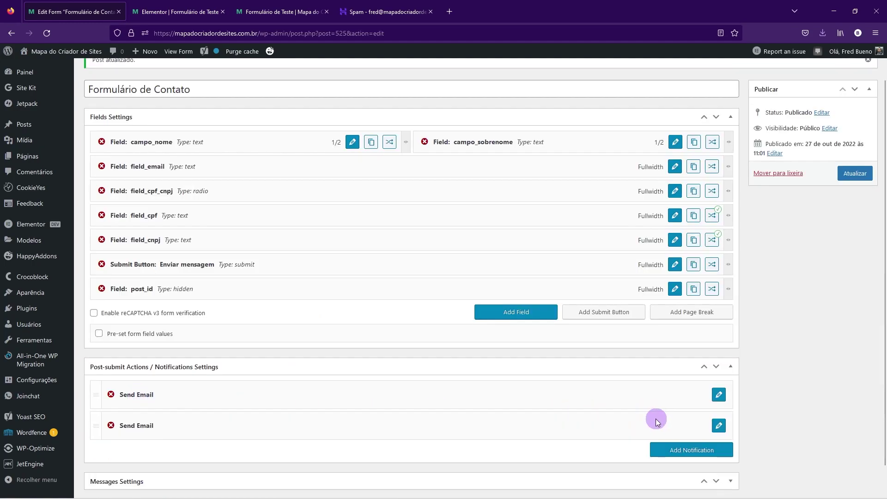
pyautogui.scroll(-1, 422, 398)
pyautogui.click(718, 394)
pyautogui.scroll(-2, 356, 390)
pyautogui.scroll(-2, 356, 390)
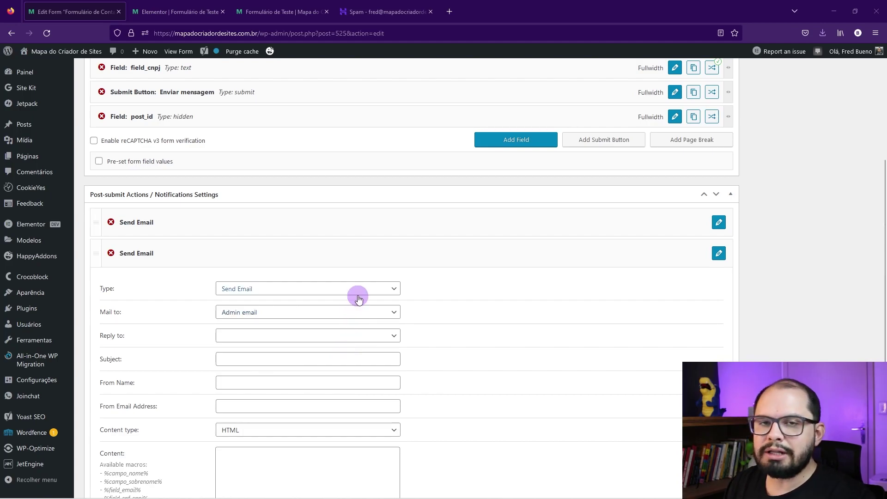
pyautogui.scroll(3, 359, 298)
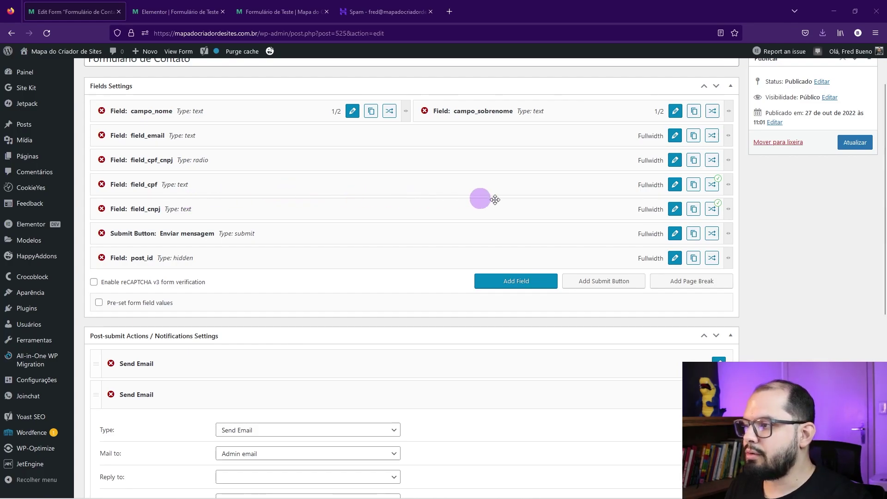
# Step: Tick Required on field_cpf and apply the changes
pyautogui.click(675, 184)
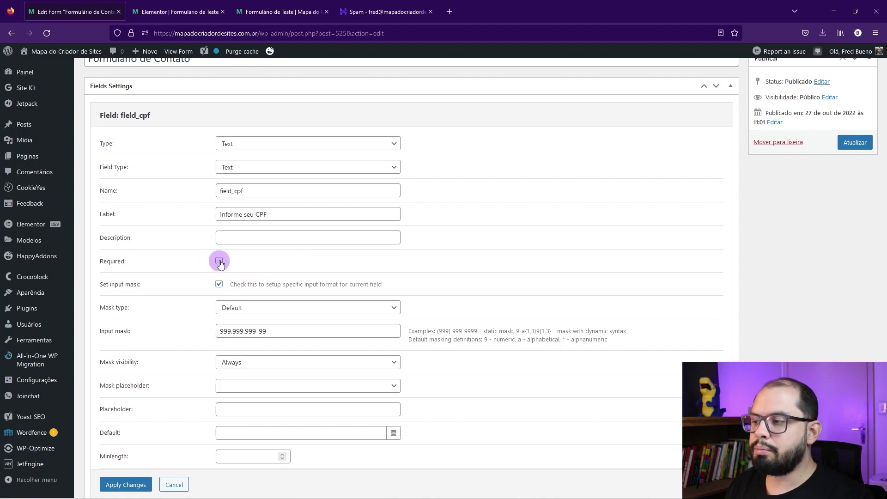
pyautogui.scroll(-1, 220, 264)
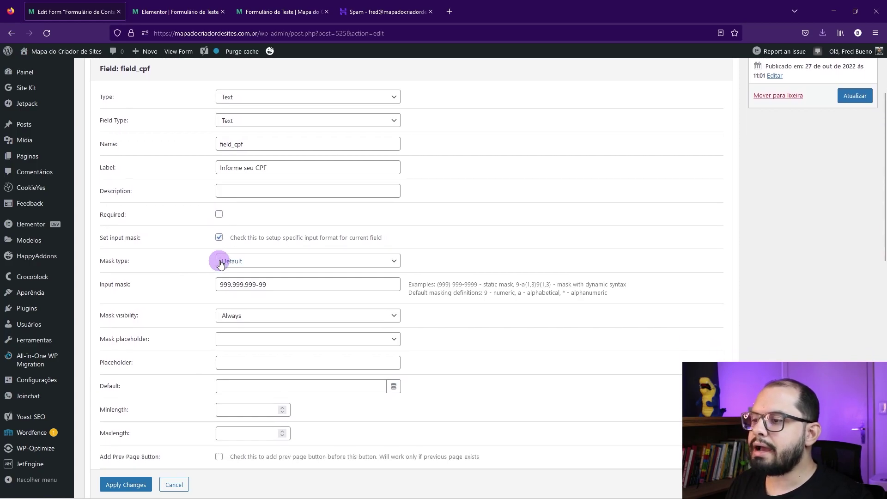
pyautogui.click(219, 214)
pyautogui.scroll(-3, 192, 356)
pyautogui.click(124, 441)
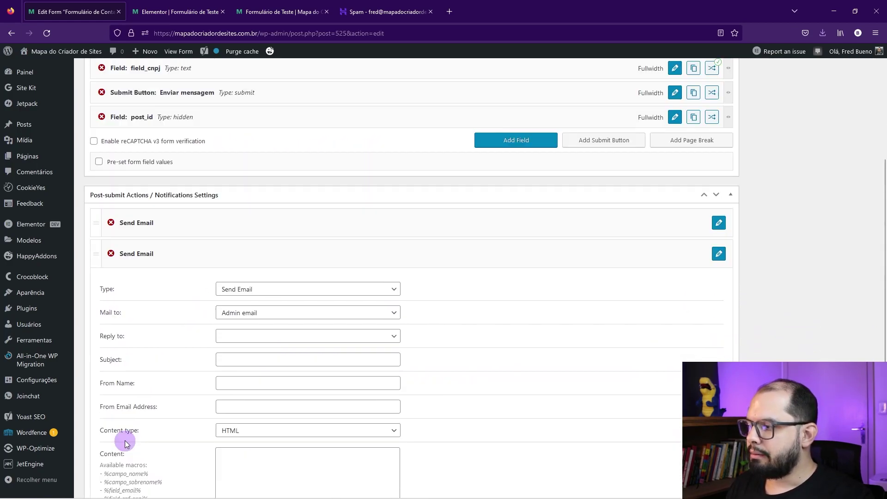
pyautogui.scroll(3, 267, 218)
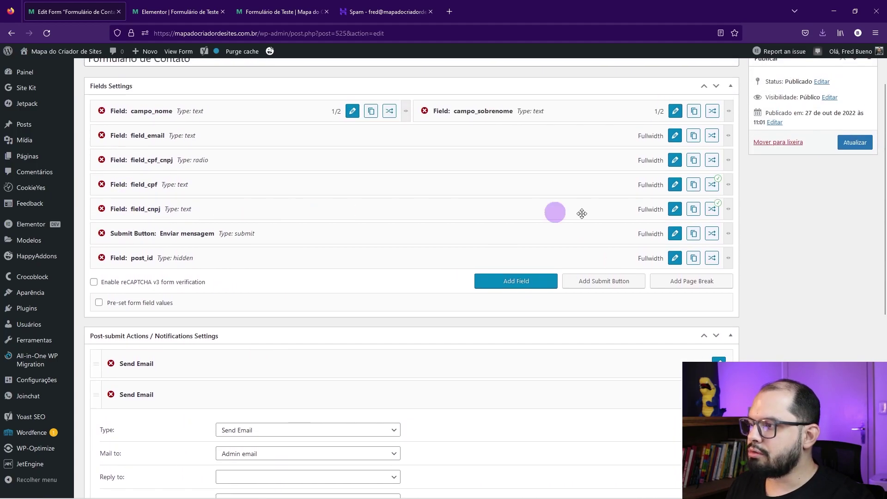
# Step: Tick Required on field_cnpj and apply the changes
pyautogui.click(675, 209)
pyautogui.click(219, 260)
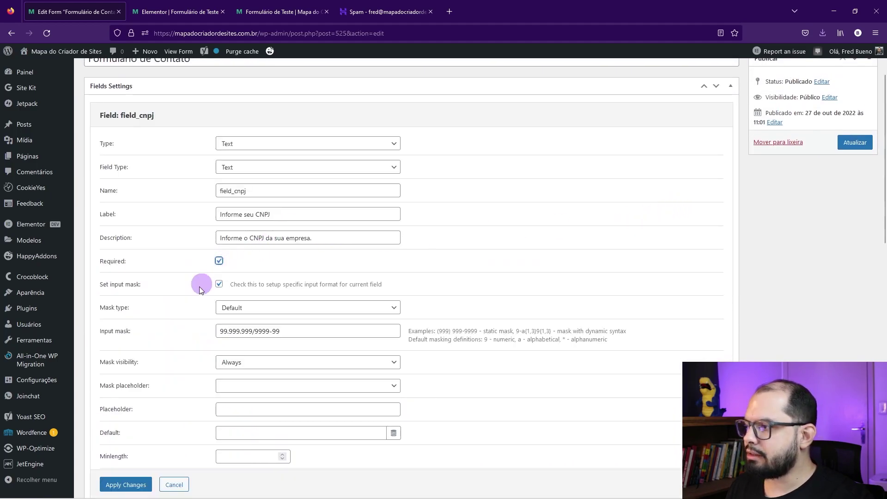
pyautogui.click(124, 484)
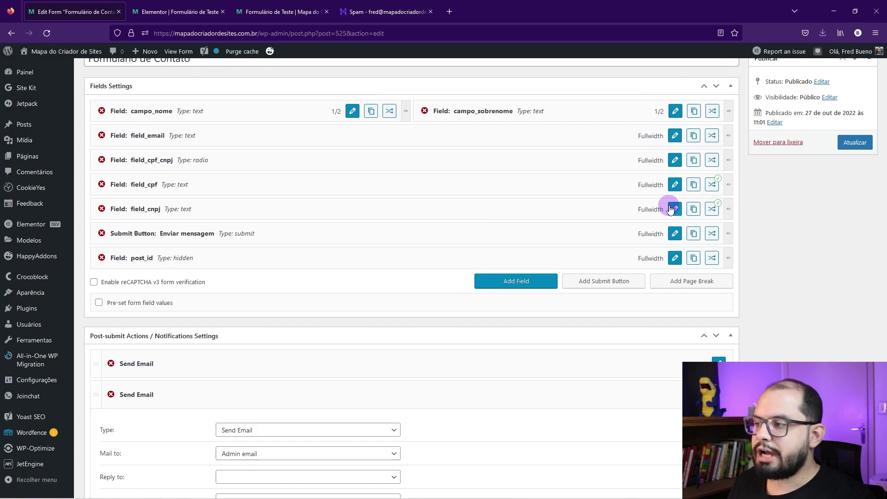
# Step: Untick Required on field_cpf and field_cnpj, apply each, and update the Formulário de Contato form
pyautogui.click(675, 184)
pyautogui.click(214, 263)
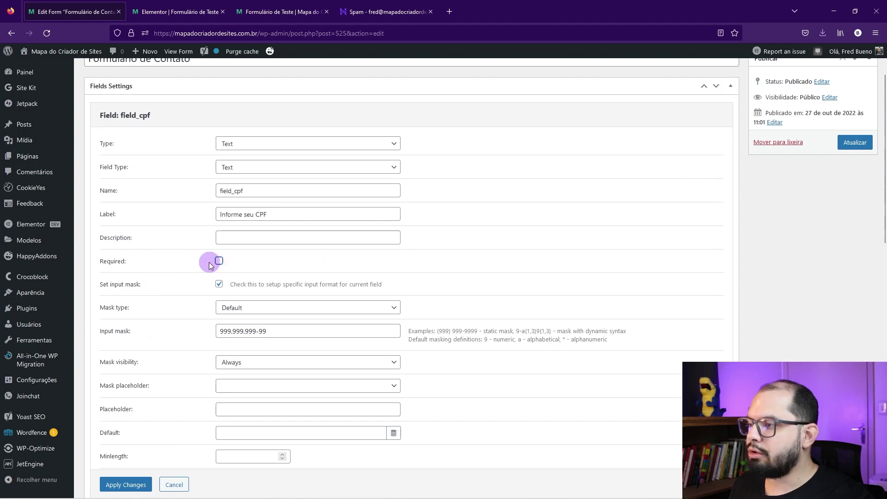
pyautogui.click(125, 484)
pyautogui.click(675, 209)
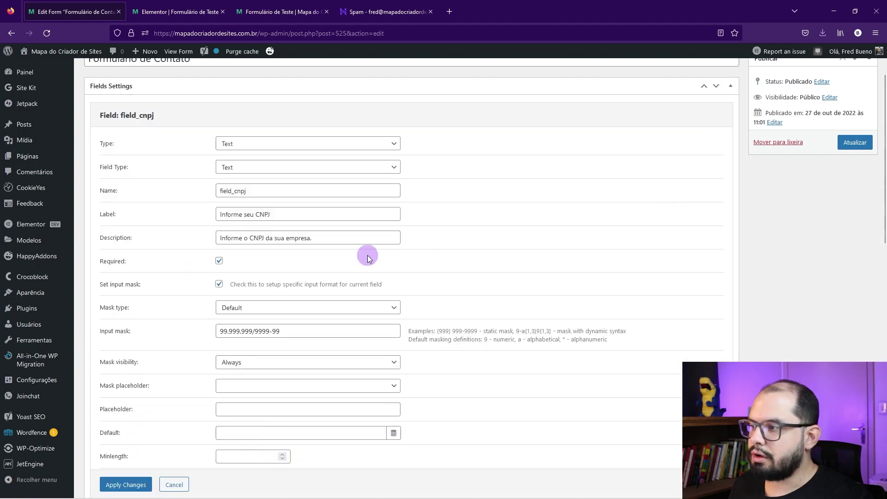
pyautogui.click(219, 261)
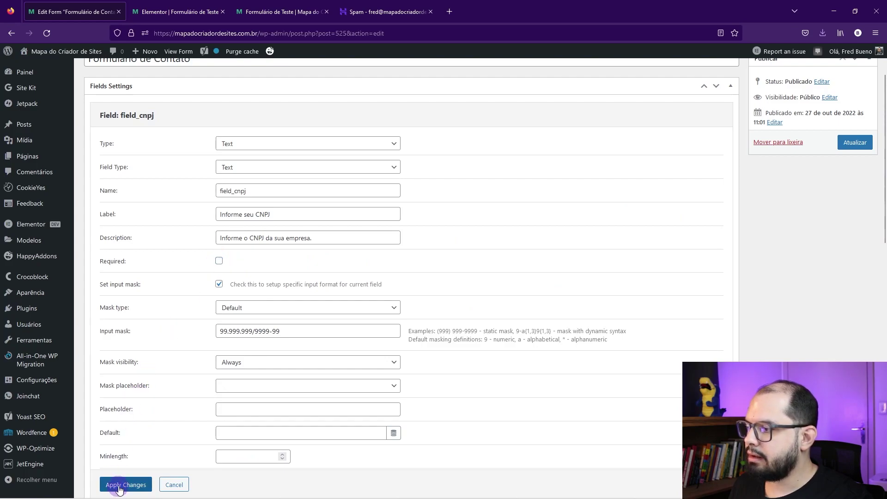
pyautogui.click(125, 485)
pyautogui.click(851, 148)
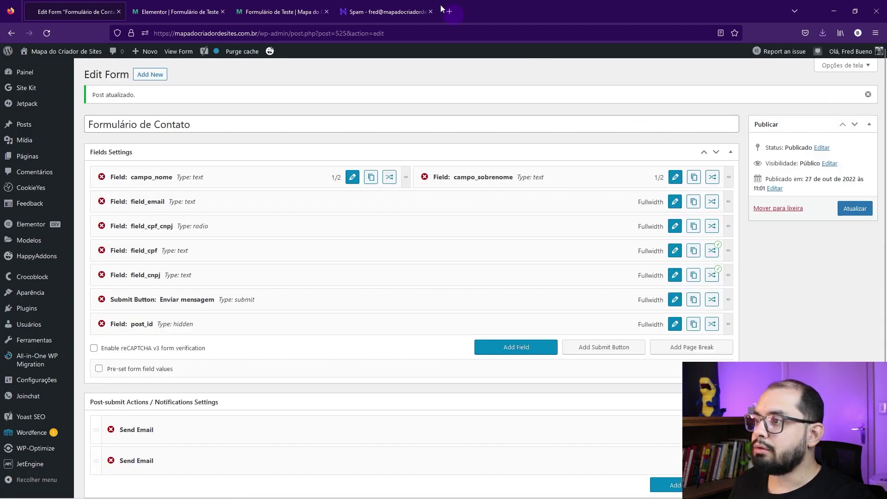
# Step: In the Formulário de Teste preview, try the CPF and CNPJ document-type choices
pyautogui.click(178, 12)
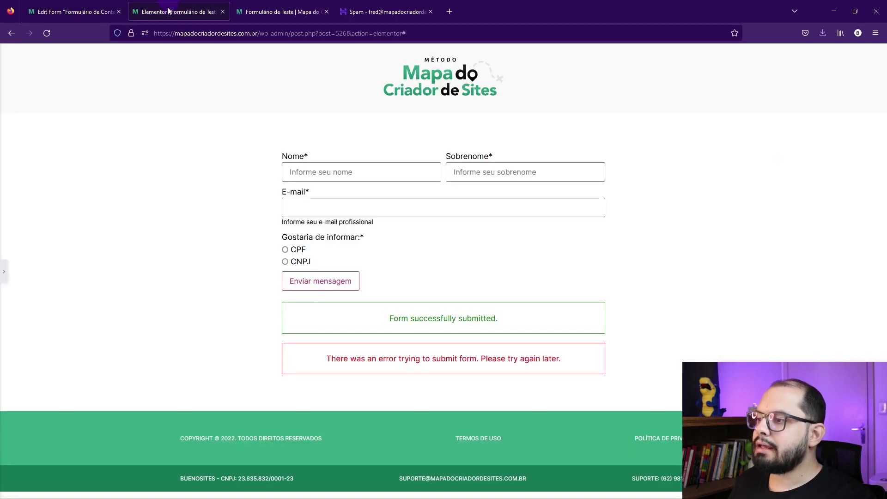
pyautogui.click(289, 10)
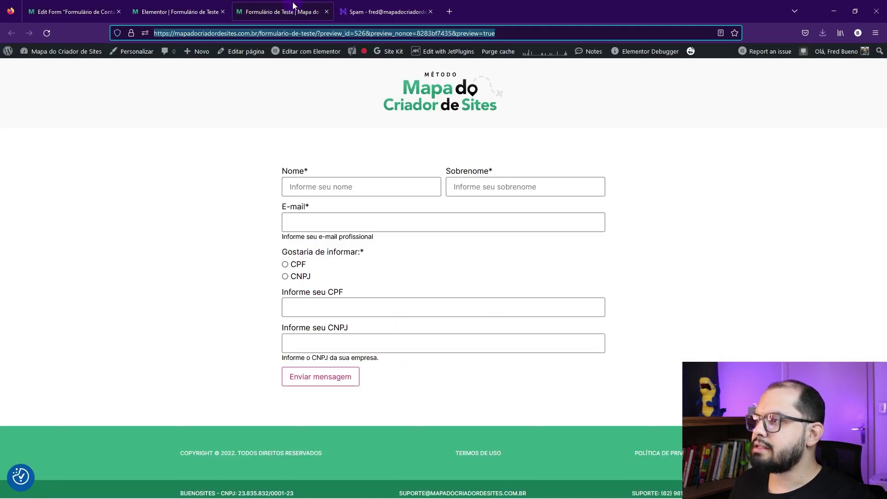
pyautogui.click(285, 264)
pyautogui.click(285, 276)
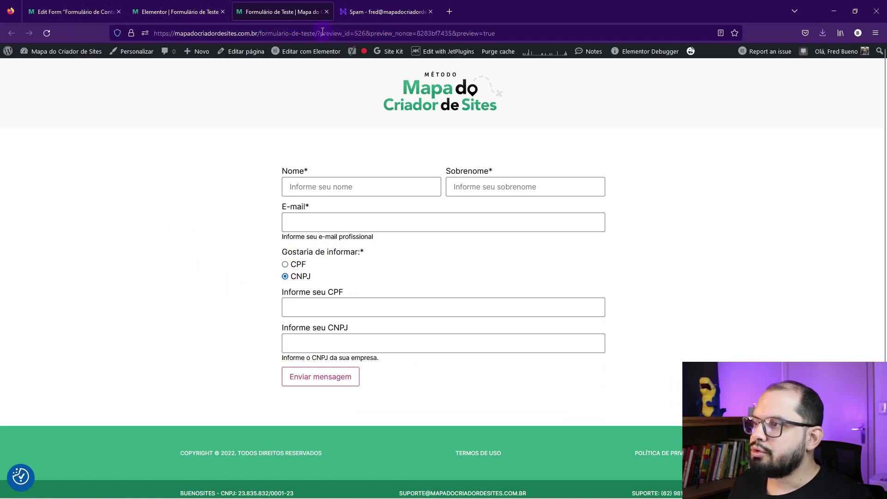
# Step: Strip the preview parameters from the URL, load the clean page in a new tab, and choose CPF
pyautogui.moveTo(318, 33); pyautogui.dragTo(497, 45)
pyautogui.press('BackSpace')
pyautogui.press('Return')
pyautogui.moveTo(495, 49)
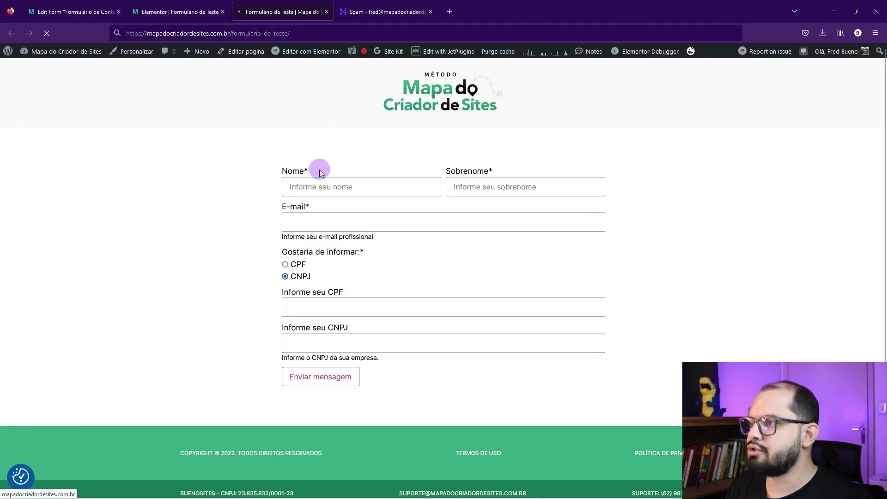
pyautogui.click(294, 34)
pyautogui.hotkey('ctrl', 'c')
pyautogui.hotkey('ctrl', 't')
pyautogui.hotkey('ctrl', 'v')
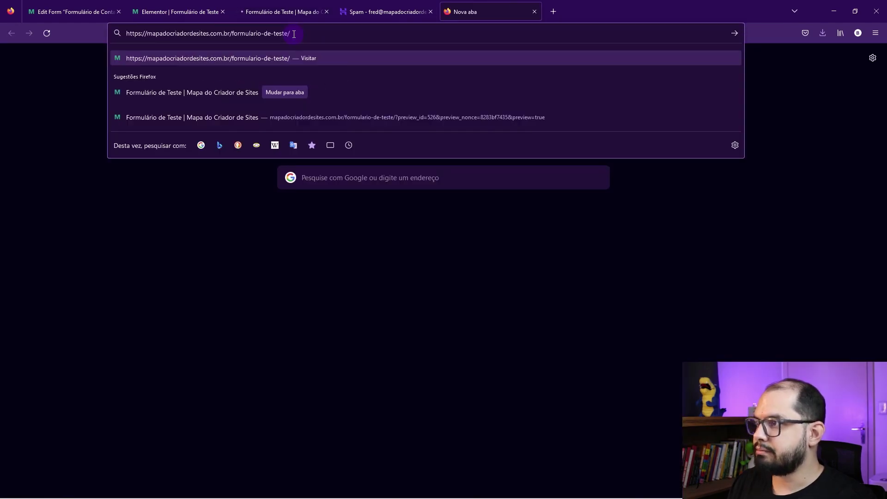
pyautogui.press('Return')
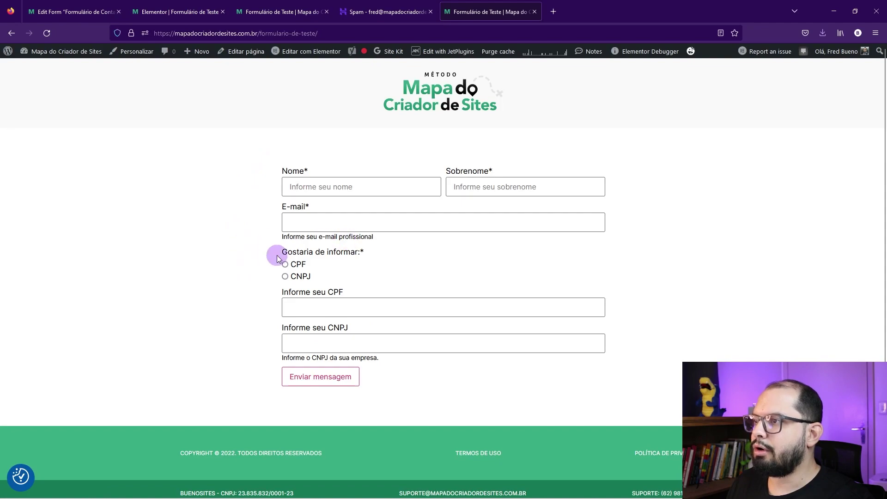
pyautogui.click(293, 265)
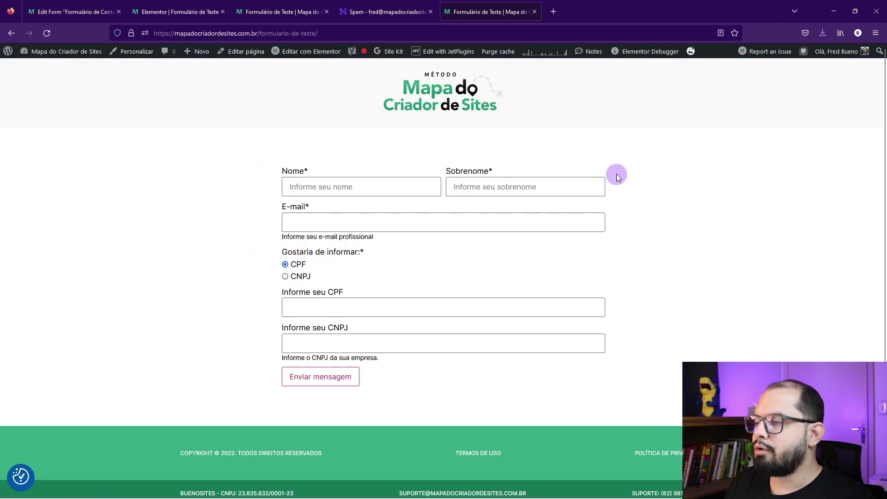